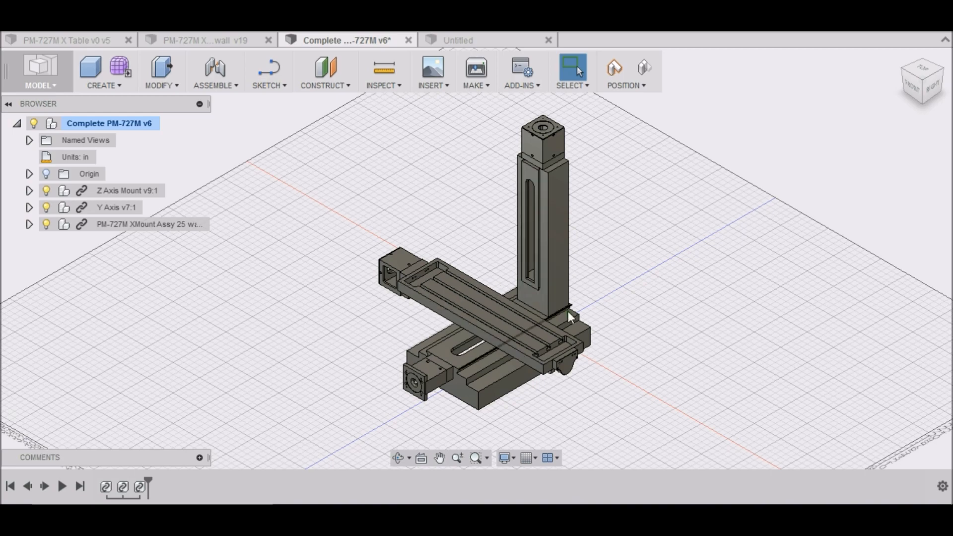
- Examine the complete PM-727M assembly and the X-axis mount assembly, including the table's end profile from the front
scroll(577, 349, up, 1)
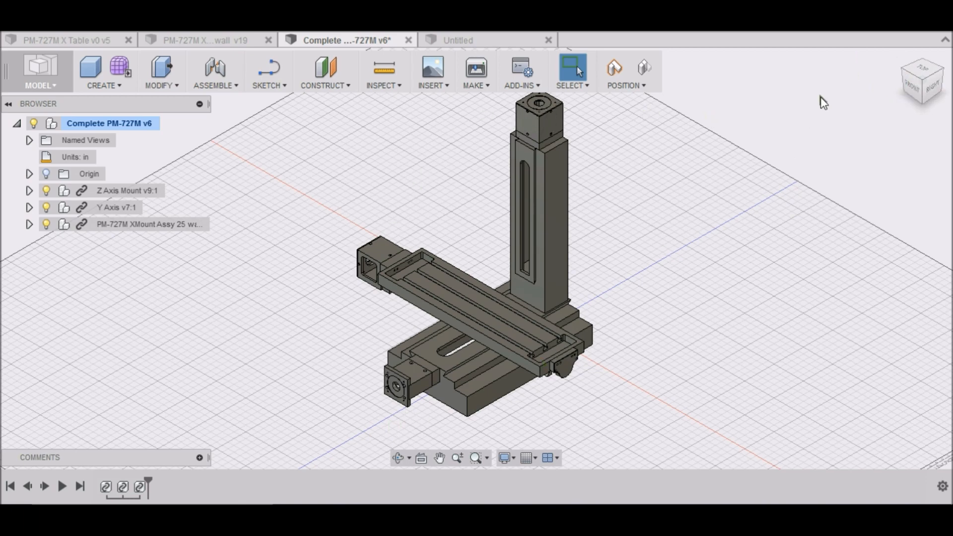
click(913, 91)
mouse_move(926, 80)
mouse_down()
mouse_move(952, 98)
mouse_move(36, 104)
mouse_move(27, 83)
mouse_move(29, 105)
mouse_move(15, 101)
mouse_move(939, 97)
mouse_move(865, 84)
mouse_move(836, 94)
mouse_up()
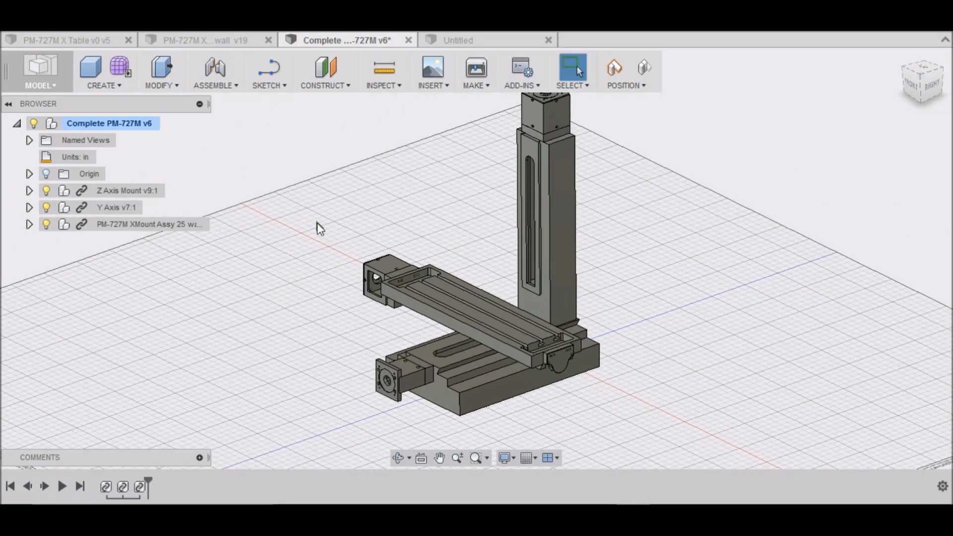
click(218, 43)
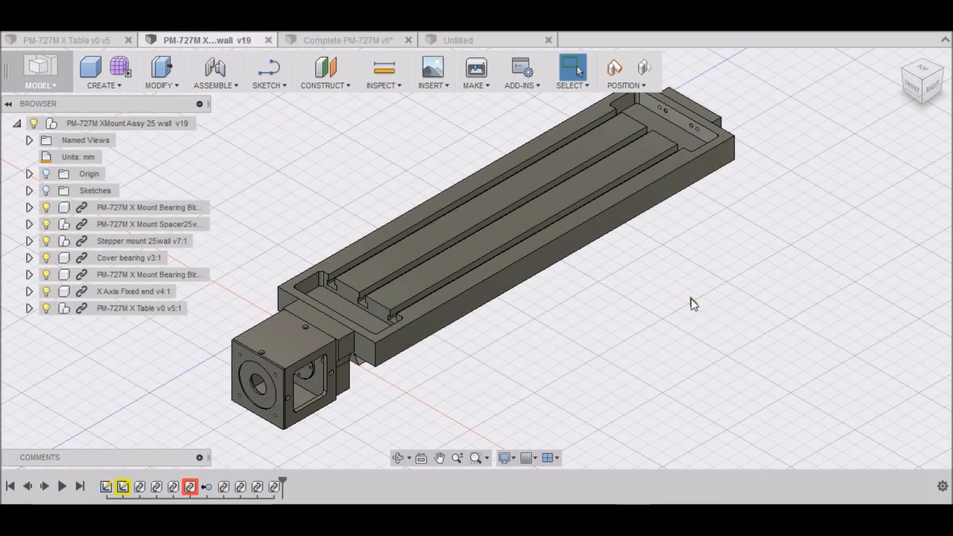
drag(918, 82, 913, 76)
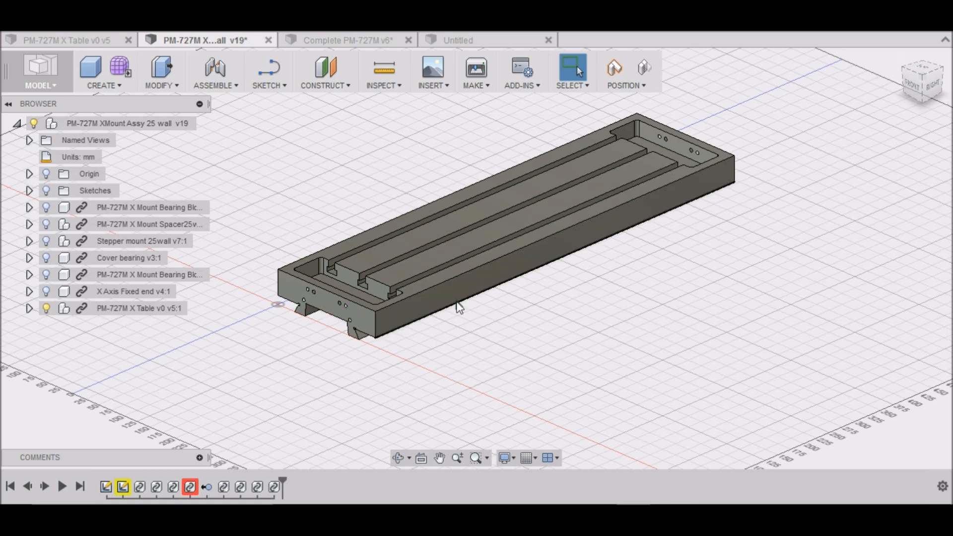
click(913, 86)
scroll(497, 211, up, 2)
scroll(496, 211, up, 3)
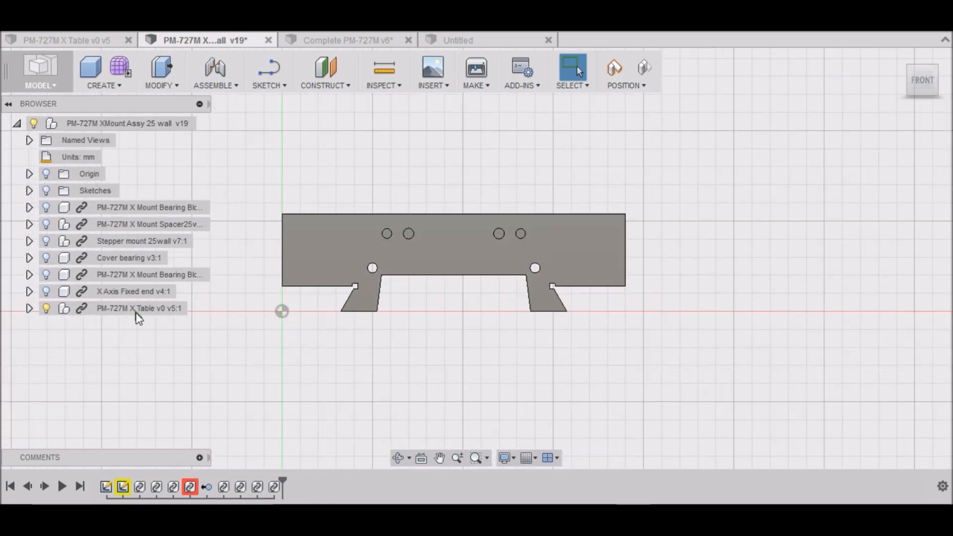
click(899, 58)
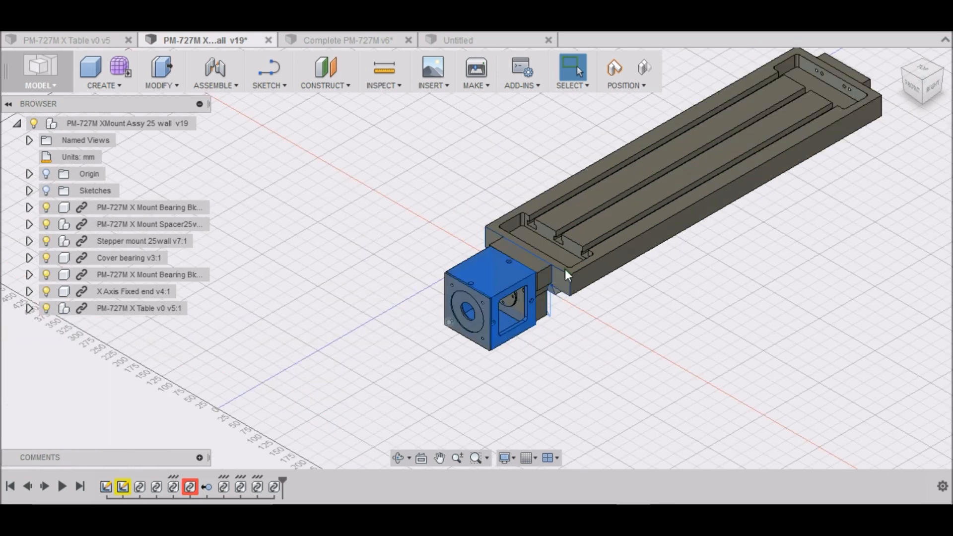
scroll(586, 288, down, 2)
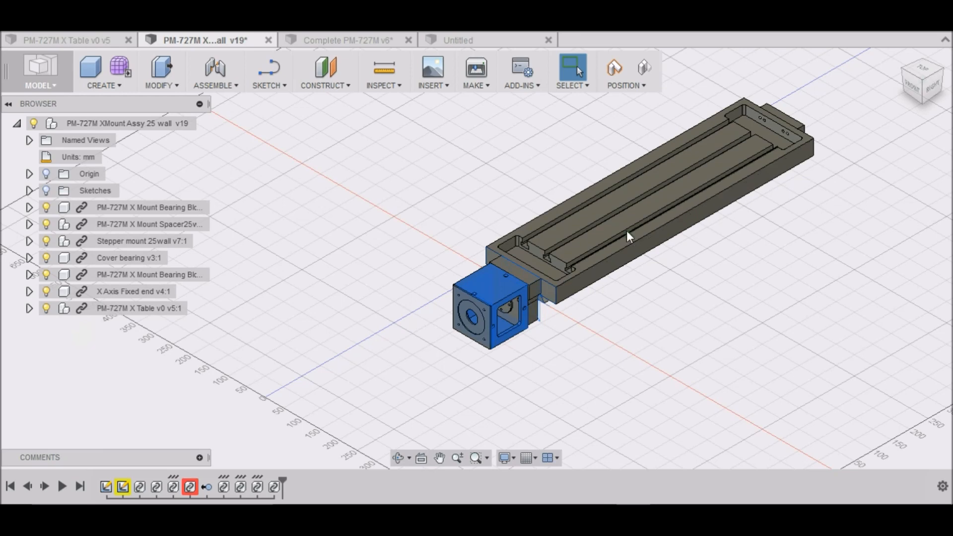
scroll(620, 238, up, 2)
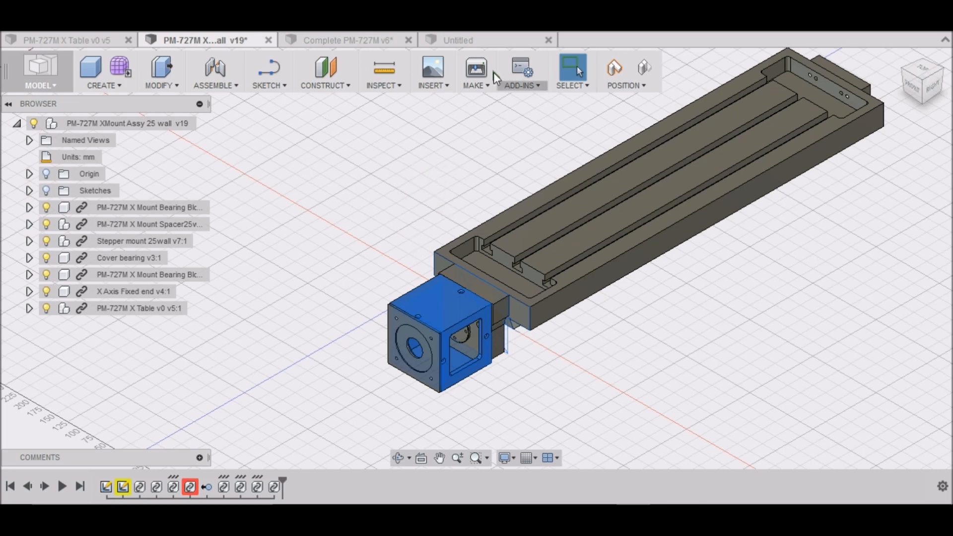
- Switch to the untitled design and save it as "X axis Video" in the PM-727M CNC Mill project
click(490, 40)
scroll(505, 321, down, 4)
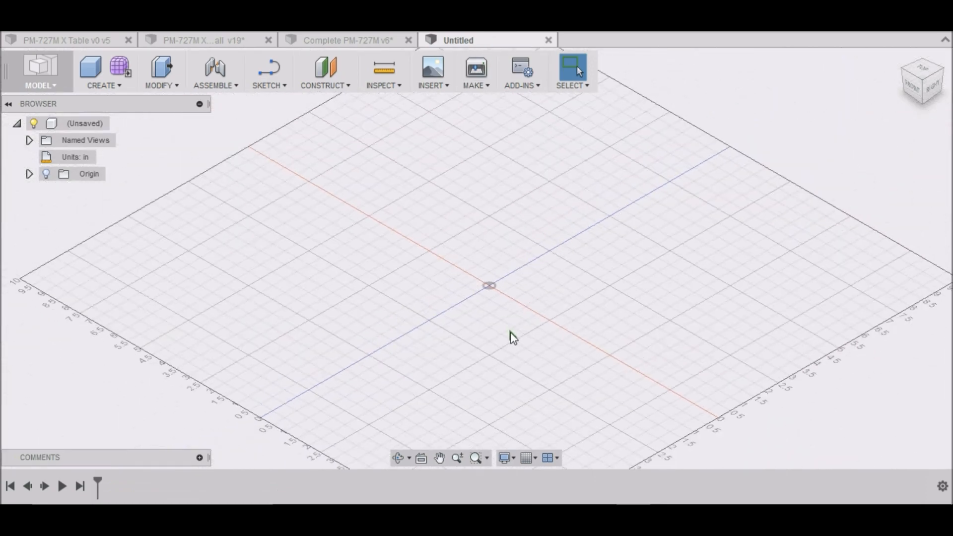
scroll(512, 338, up, 3)
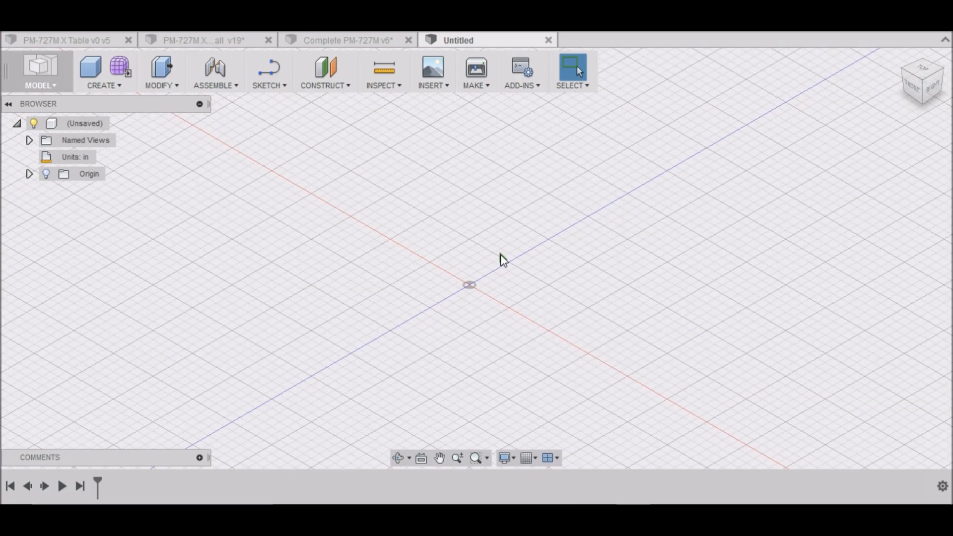
scroll(500, 261, down, 2)
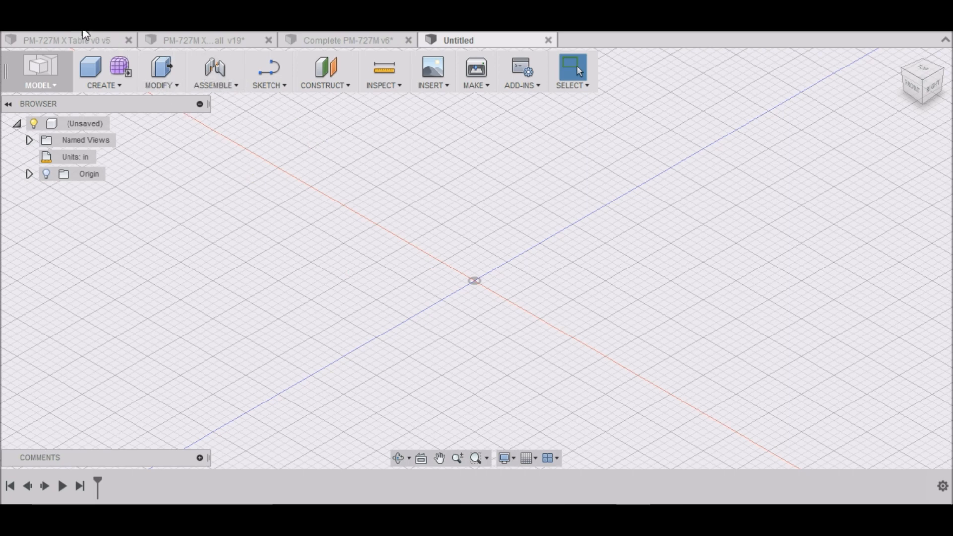
click(38, 38)
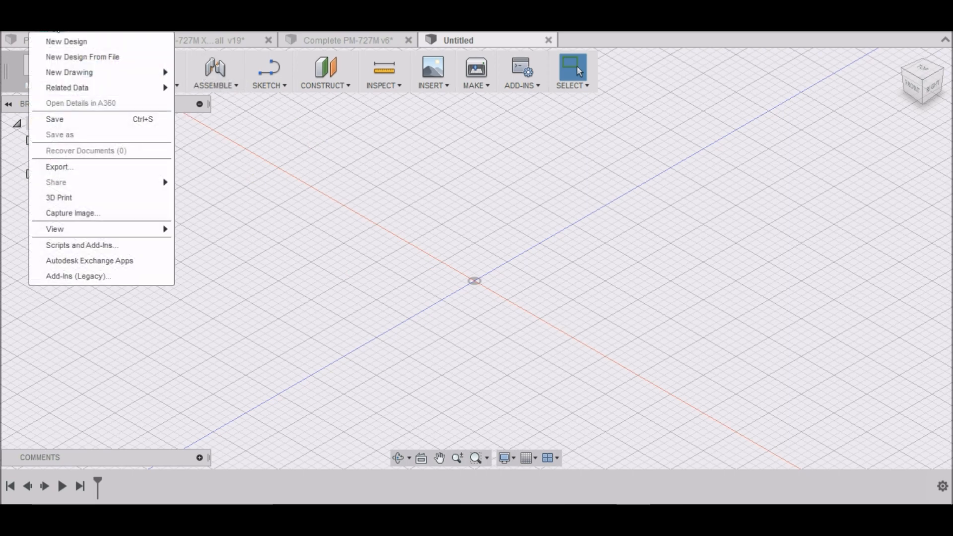
click(59, 119)
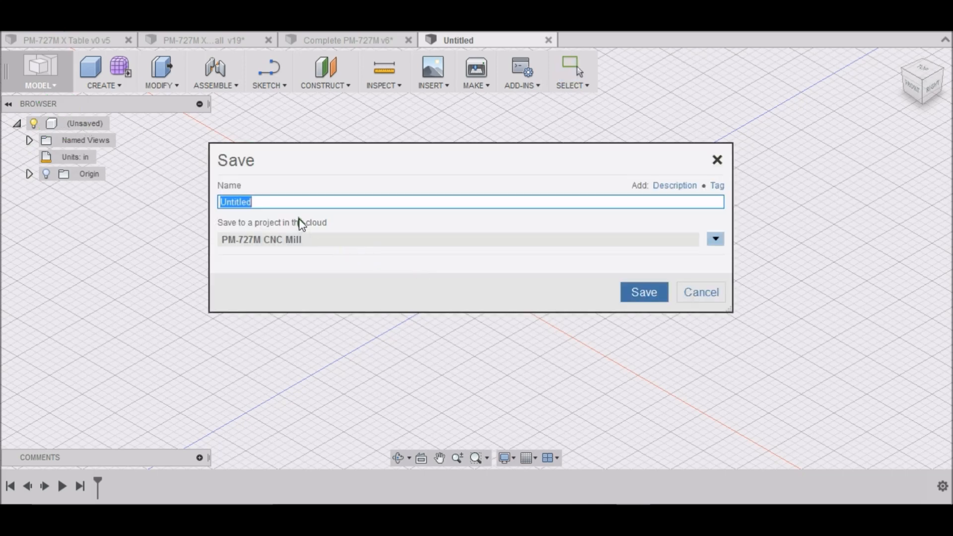
text(X axis Video)
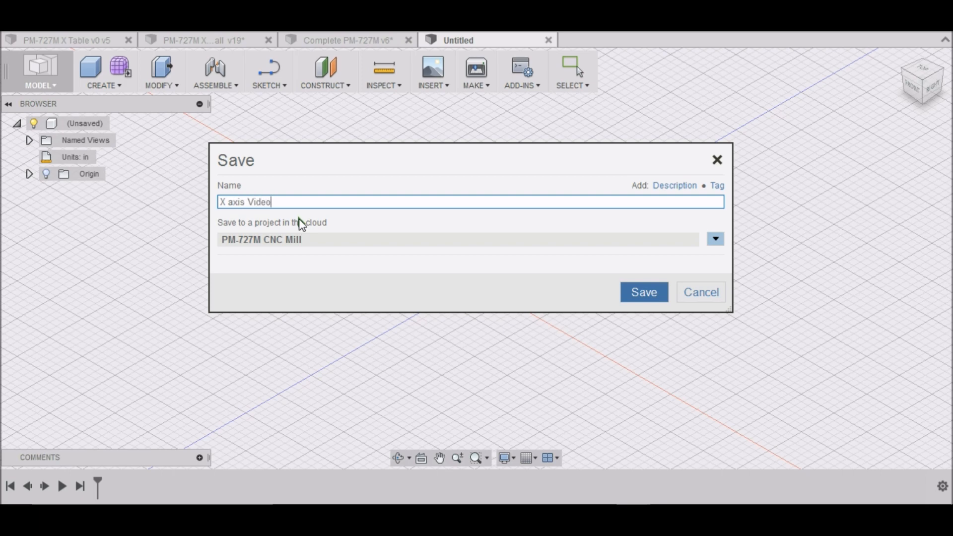
click(646, 296)
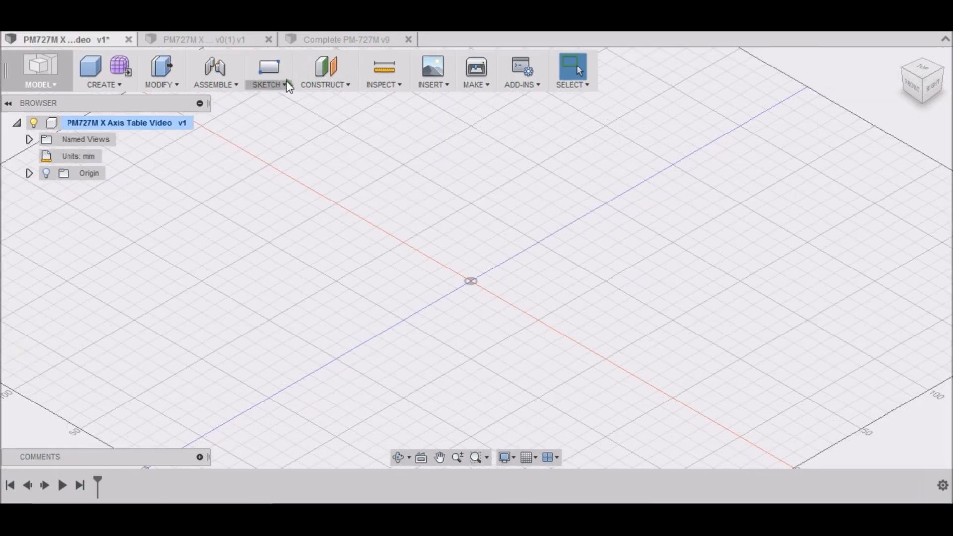
- Create a sketch on the vertical front plane and check the document's active unit type without changing it
click(284, 85)
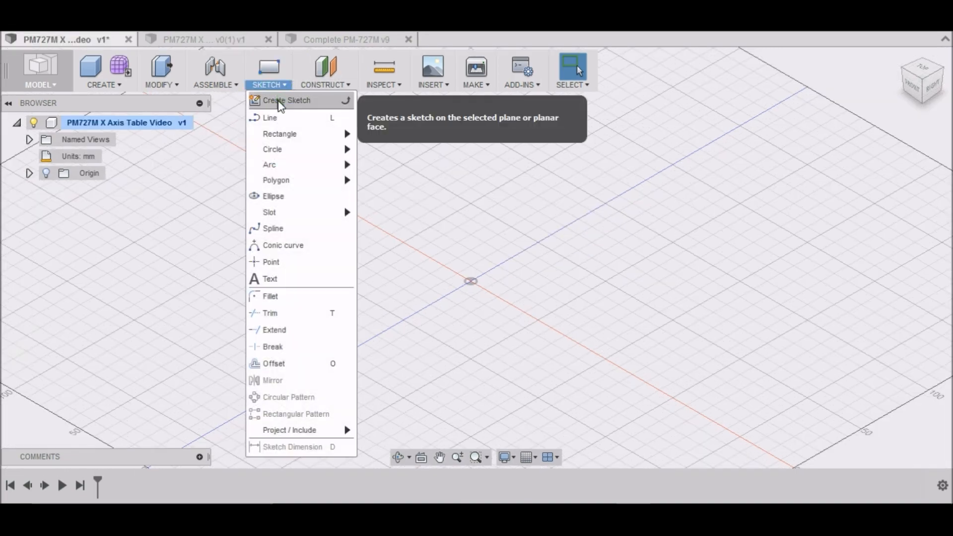
click(279, 101)
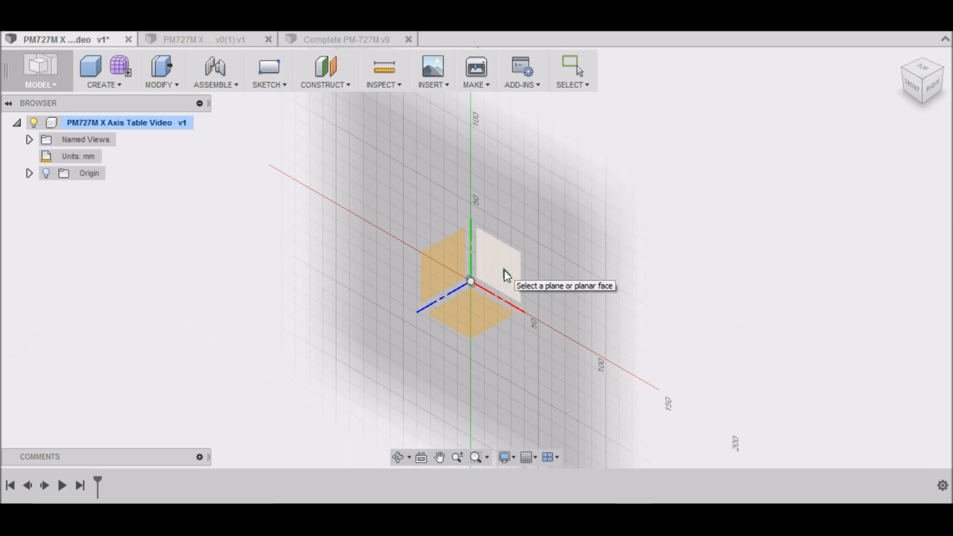
click(504, 270)
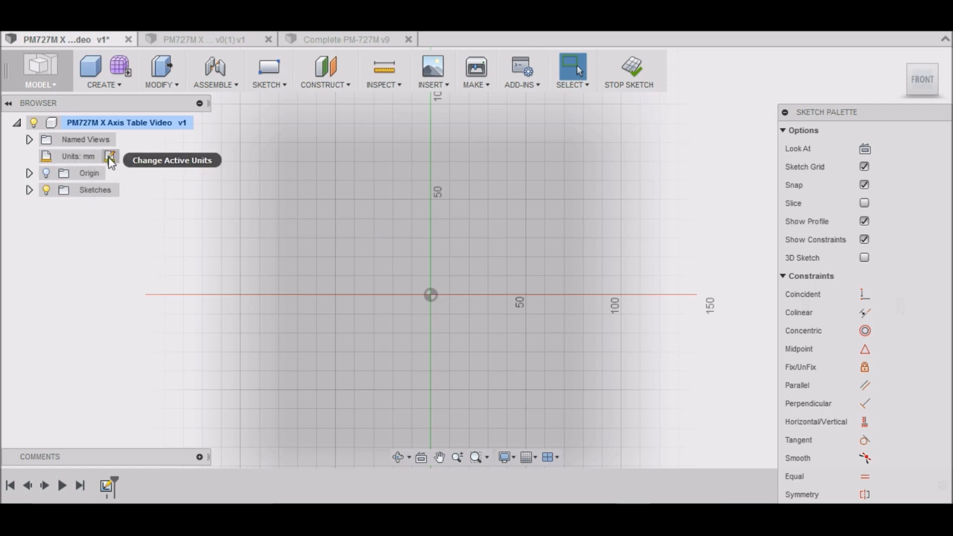
click(109, 157)
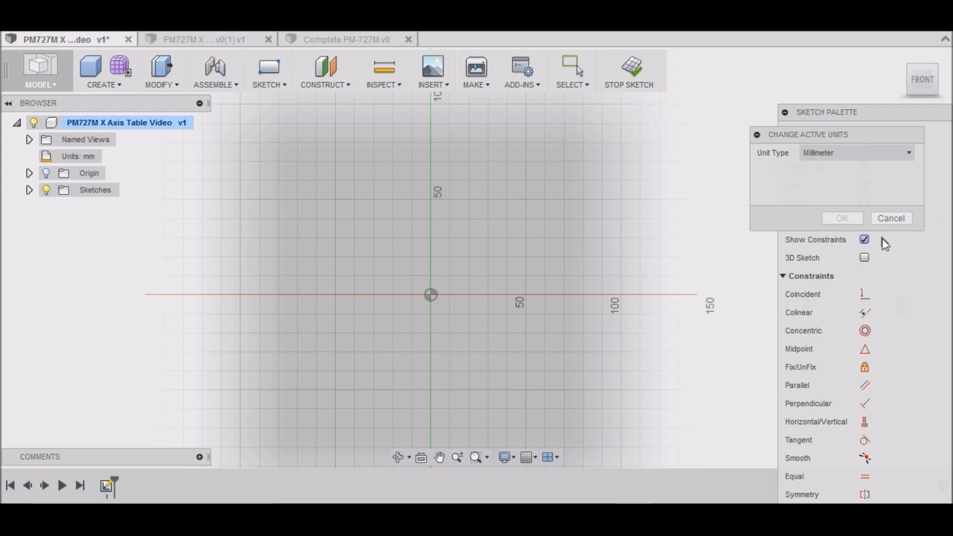
click(898, 218)
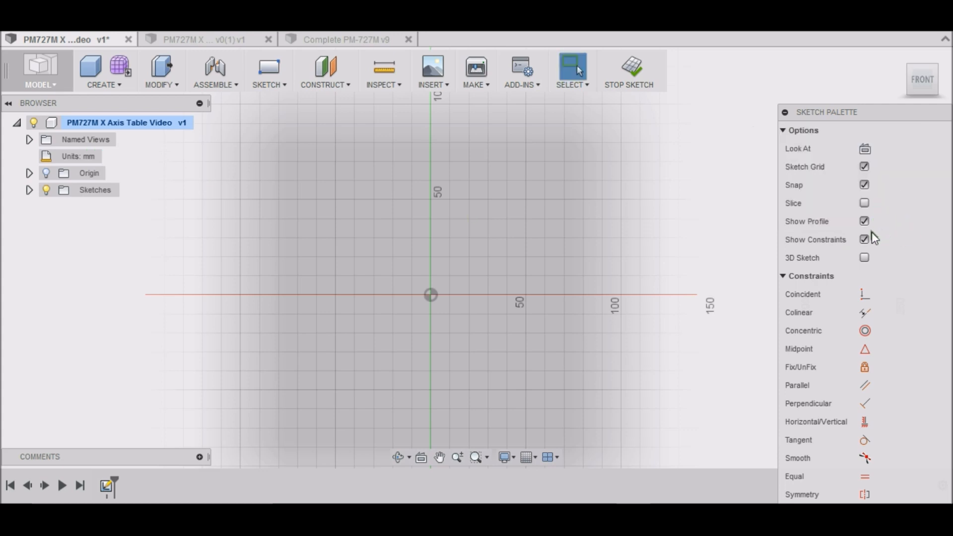
- Sketch a 2-point rectangle 95.5 mm wide and 18 mm high, extending up and to the left from the origin
click(287, 87)
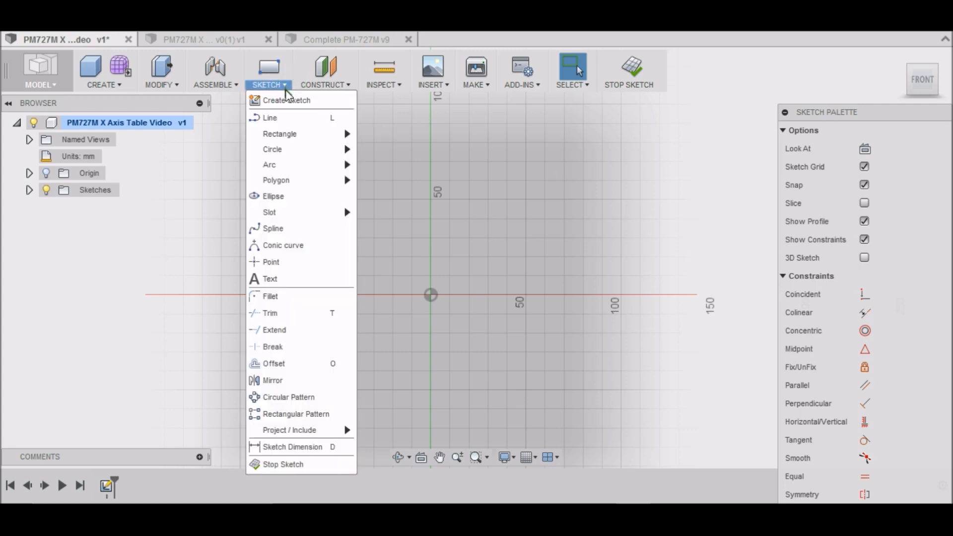
click(287, 101)
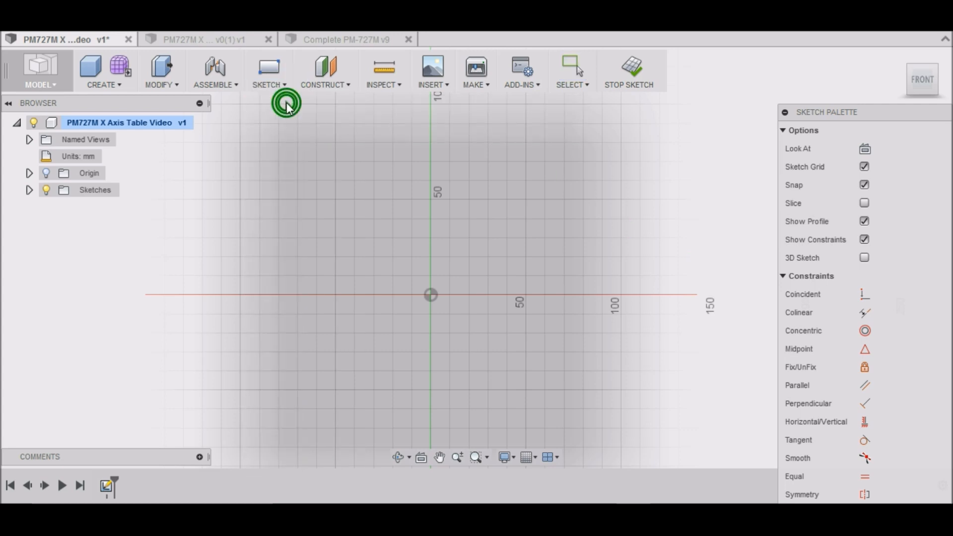
click(282, 85)
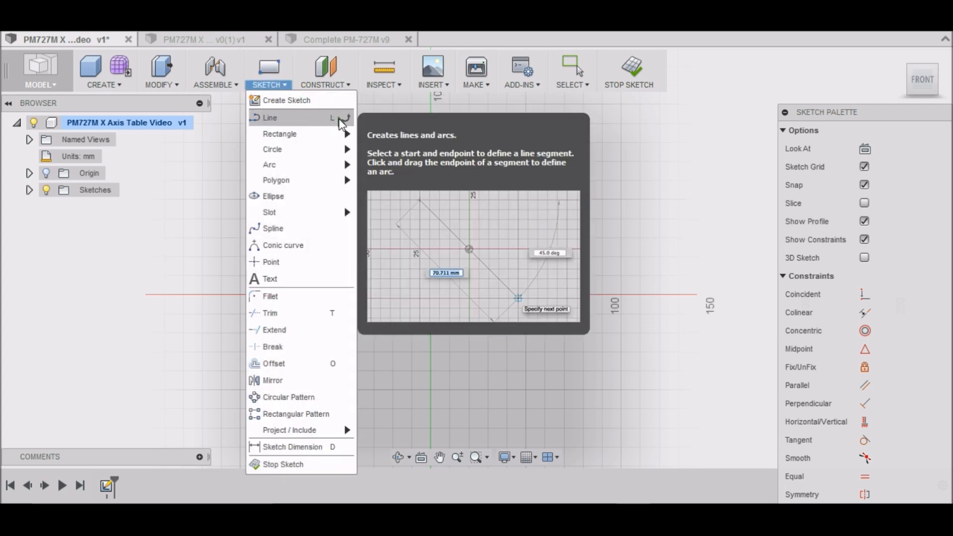
mouse_move(340, 134)
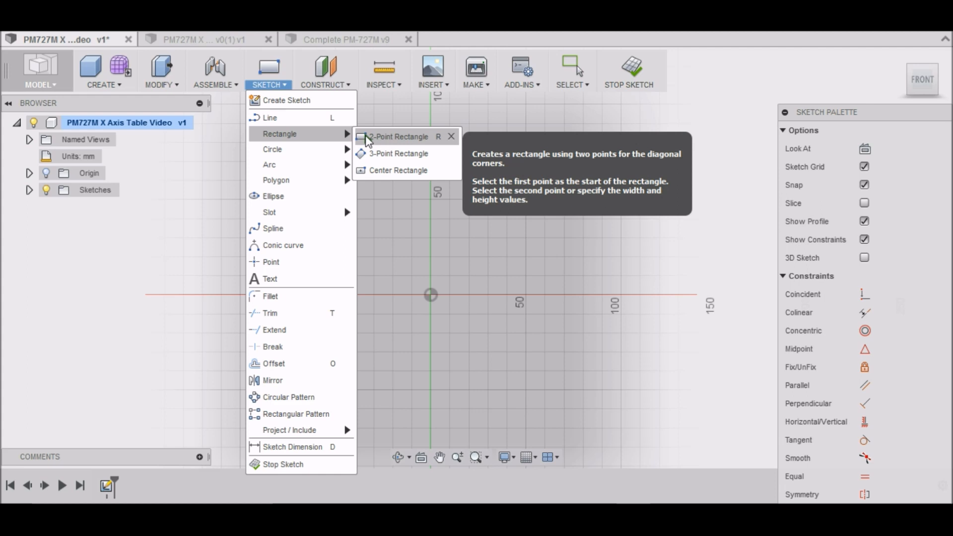
click(393, 137)
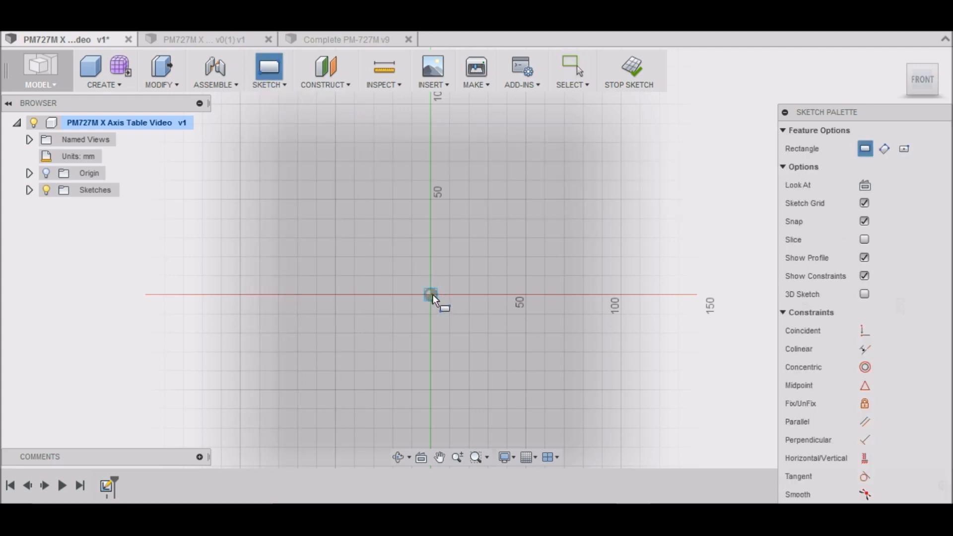
scroll(433, 296, down, 2)
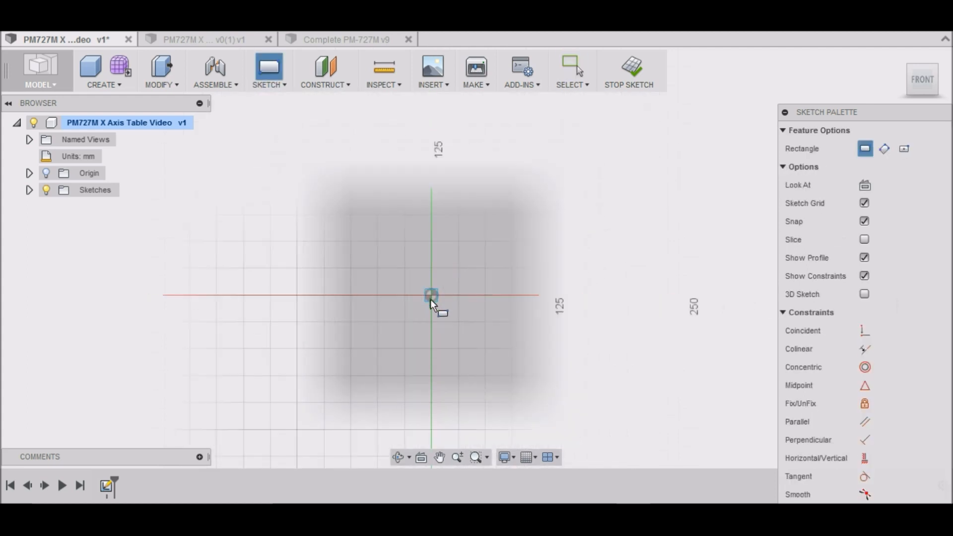
click(431, 296)
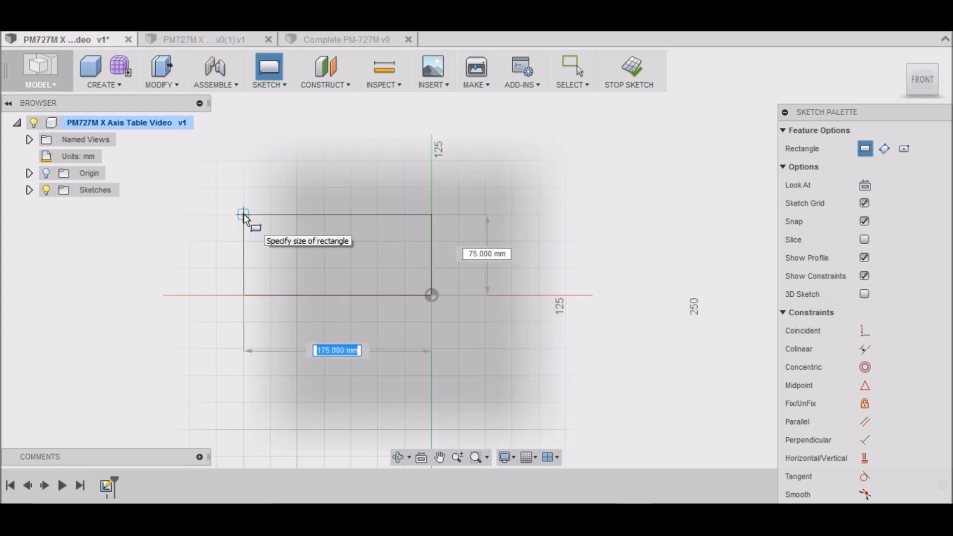
text(95.5)
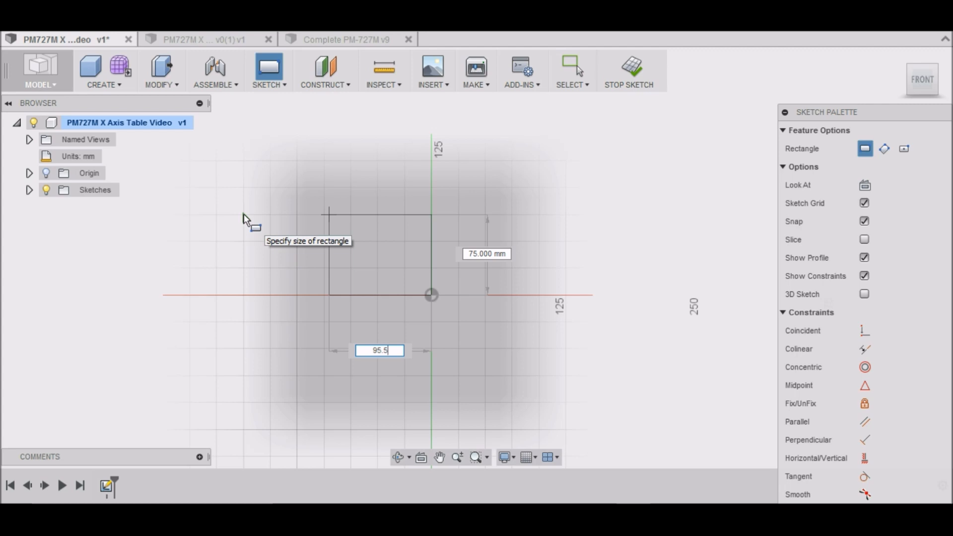
key(Tab)
text(18)
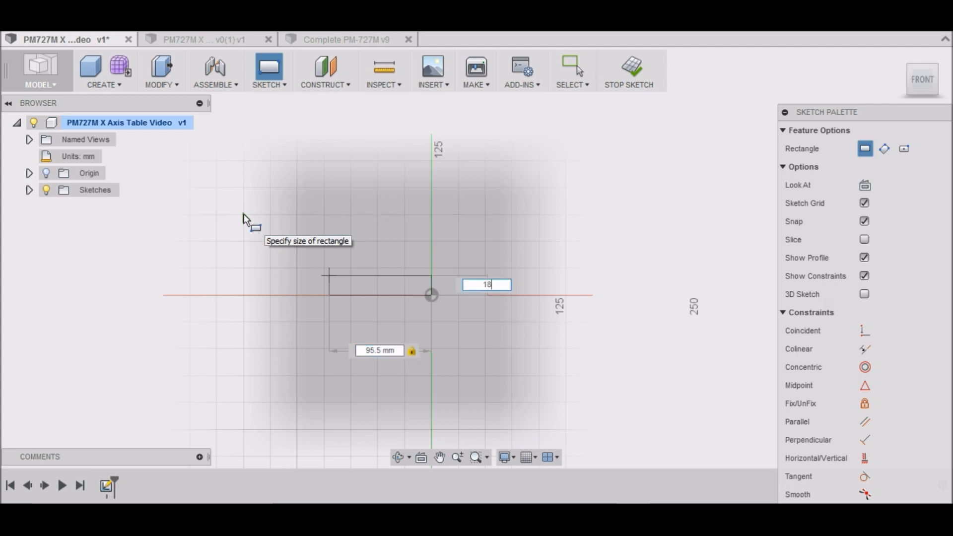
key(Tab)
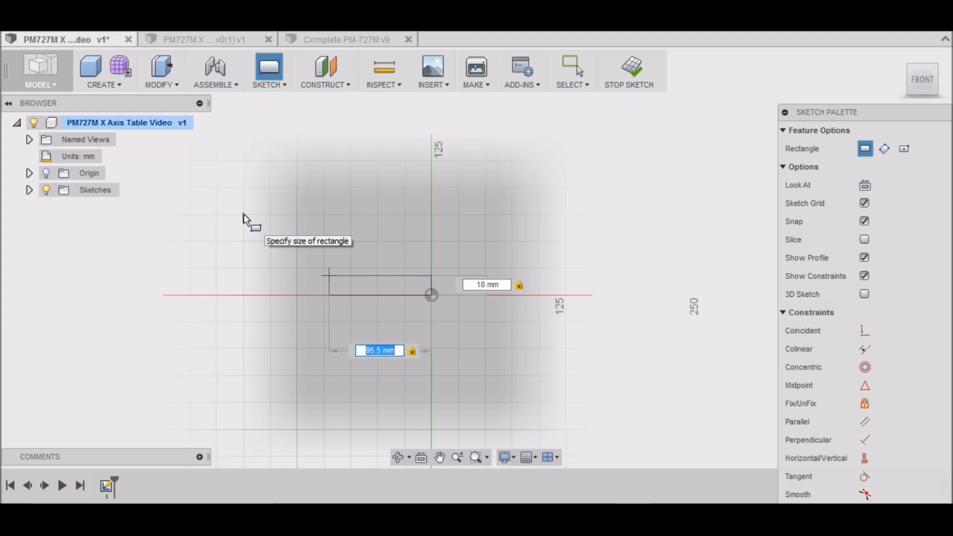
key(Return)
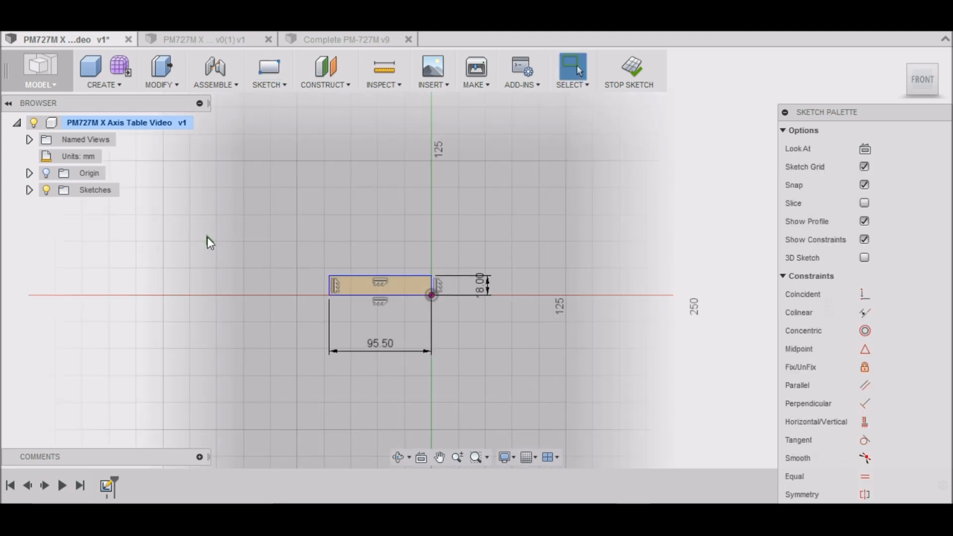
- Delete the bottom edge of the rectangle along the horizontal axis
scroll(315, 293, up, 5)
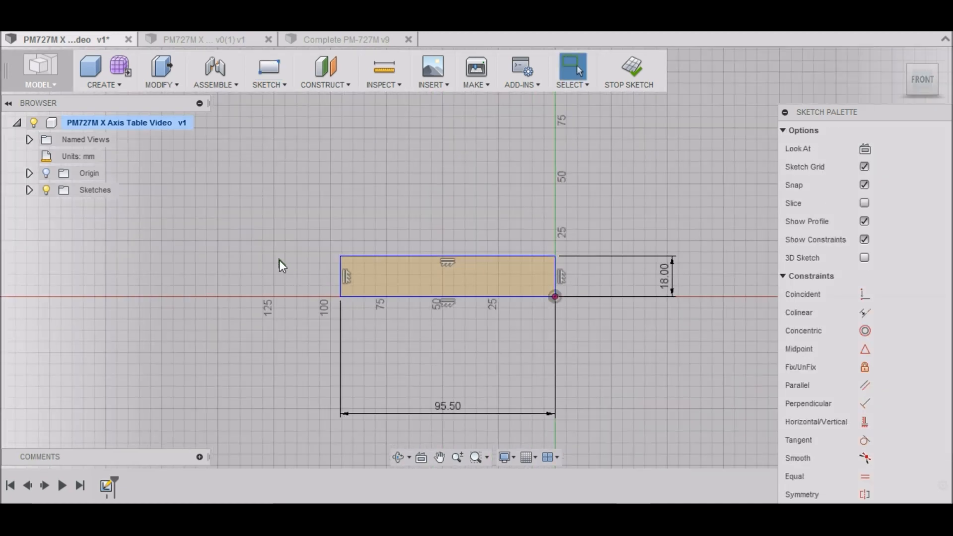
scroll(261, 239, down, 3)
scroll(424, 303, up, 4)
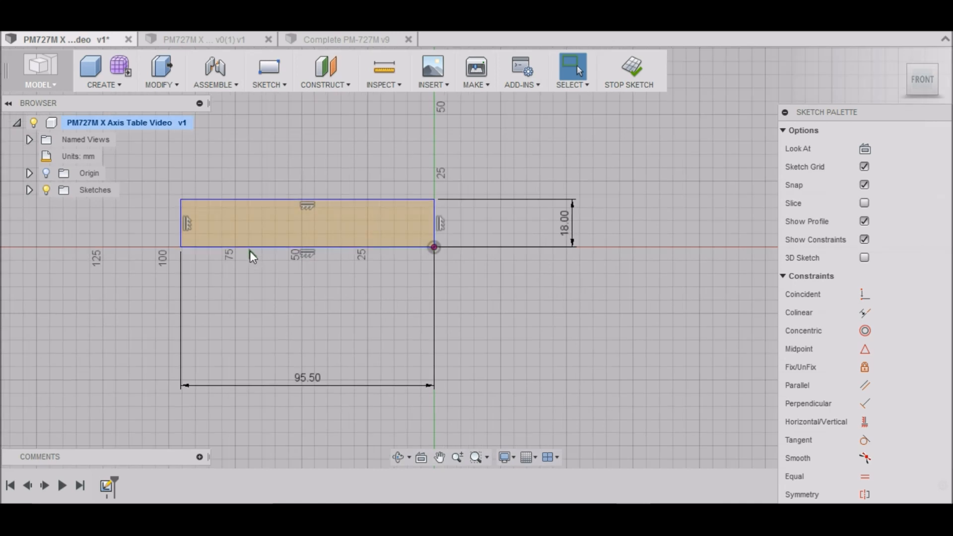
click(251, 246)
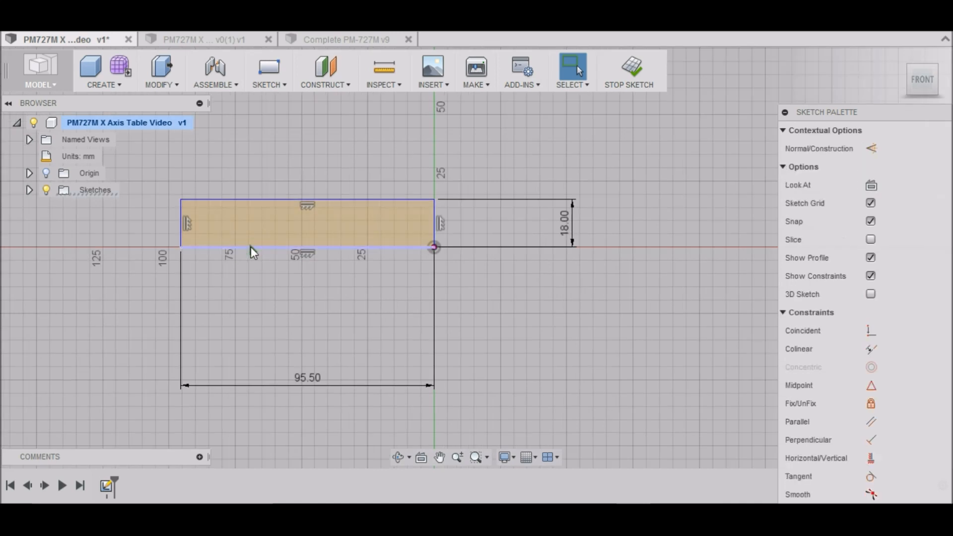
key(Delete)
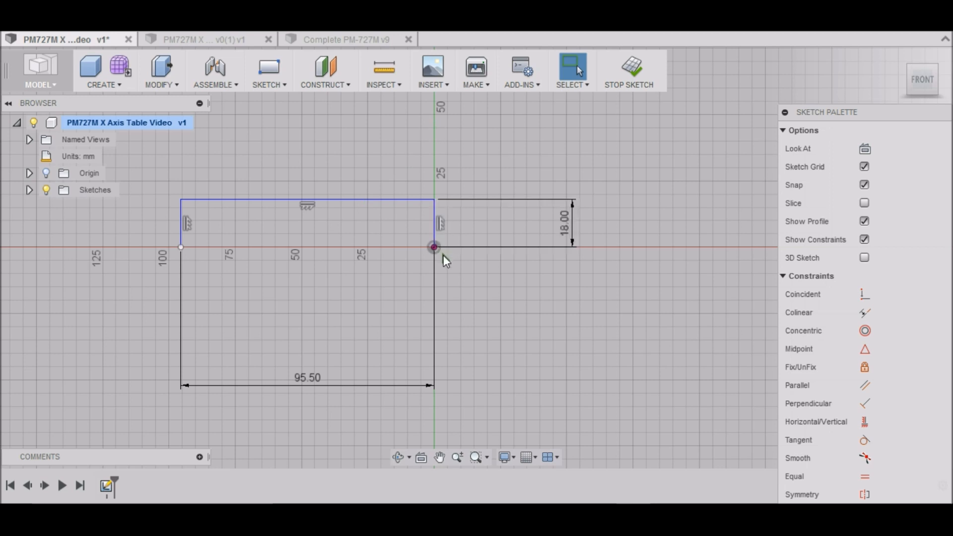
- Sketch a 2-point rectangle 95.5 mm wide and 18 mm high, extending down and to the left from the origin
key(r)
click(434, 247)
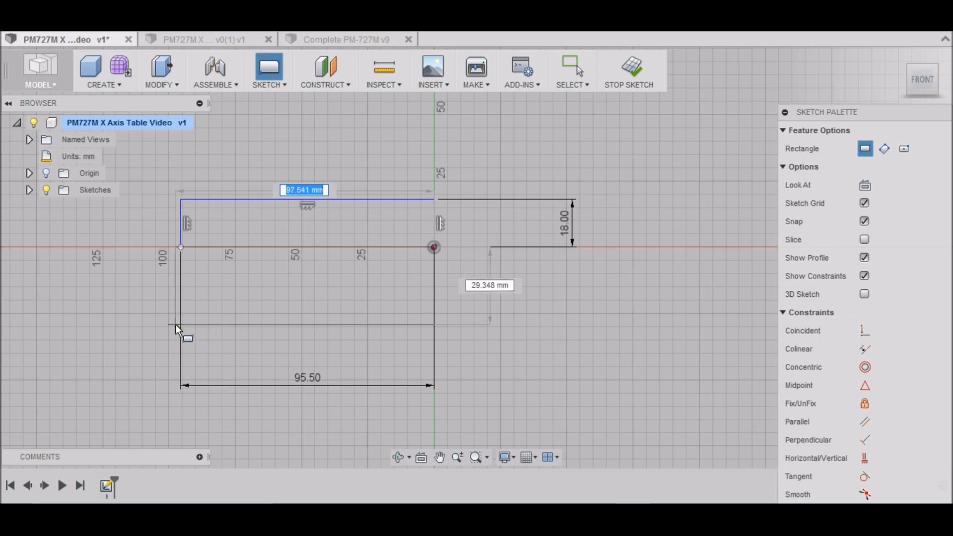
text(95.5)
key(Tab)
text(18)
key(Tab)
scroll(177, 326, down, 1)
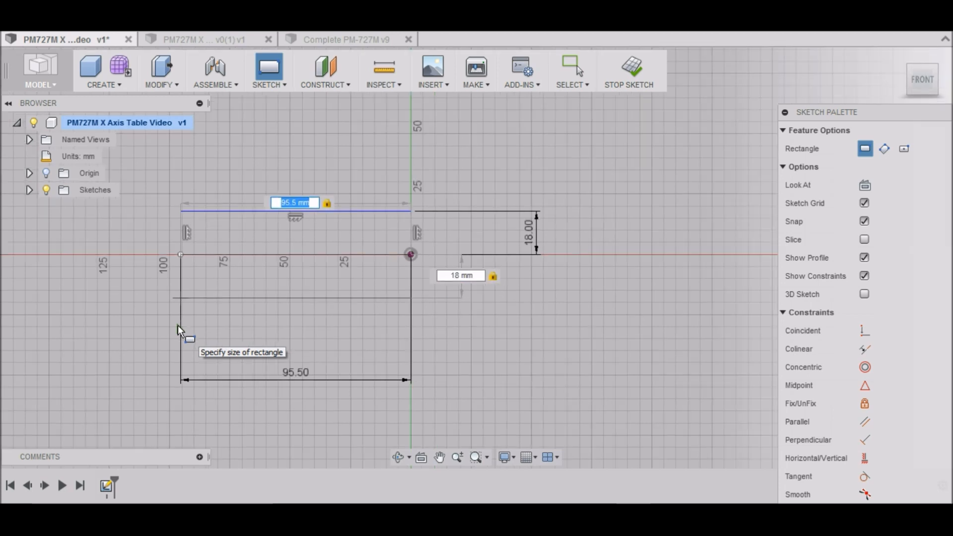
key(Return)
scroll(222, 305, up, 3)
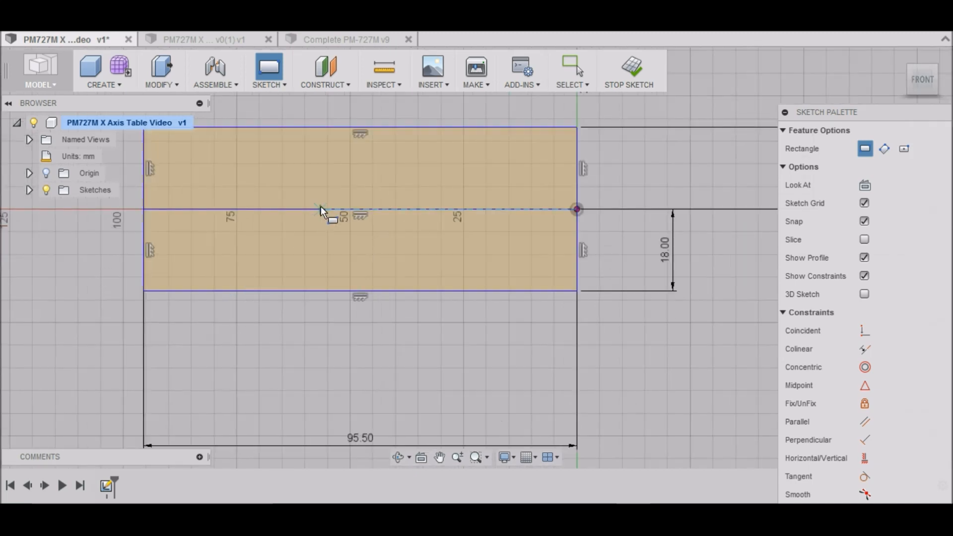
- Delete the shared edge between the two rectangles along the horizontal axis
key(Escape)
click(345, 210)
key(Delete)
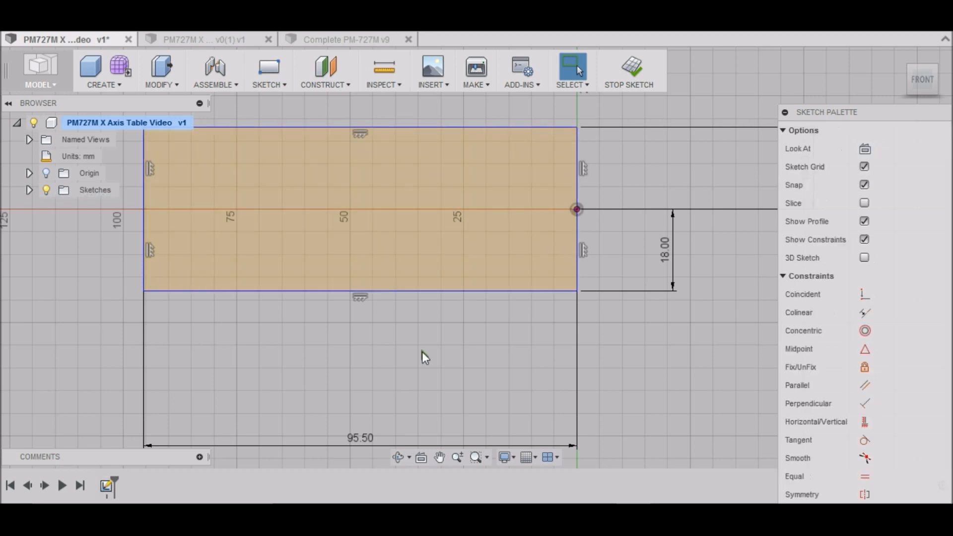
- Delete both 18 mm height dimensions and the 95.5 mm width dimension from the large rectangle
scroll(508, 362, down, 3)
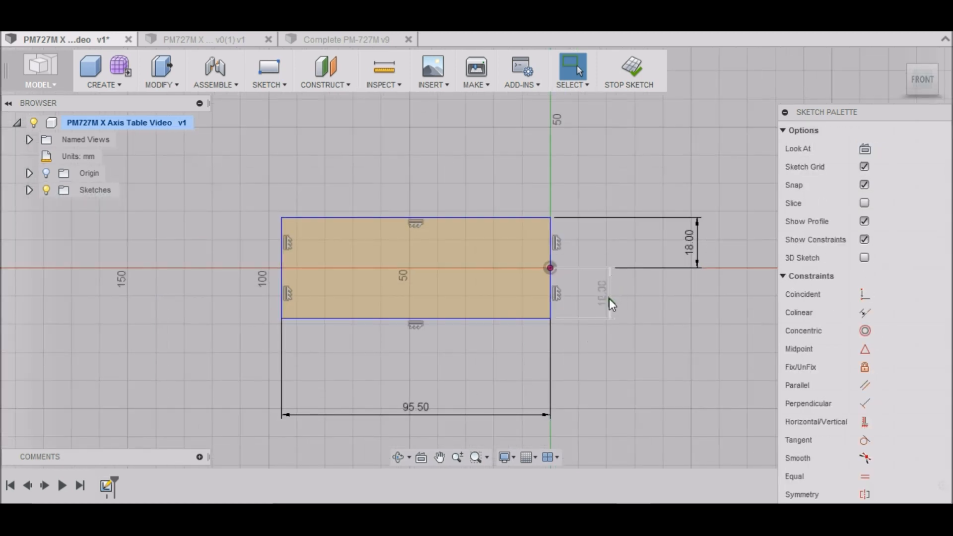
key(Delete)
click(638, 268)
key(Delete)
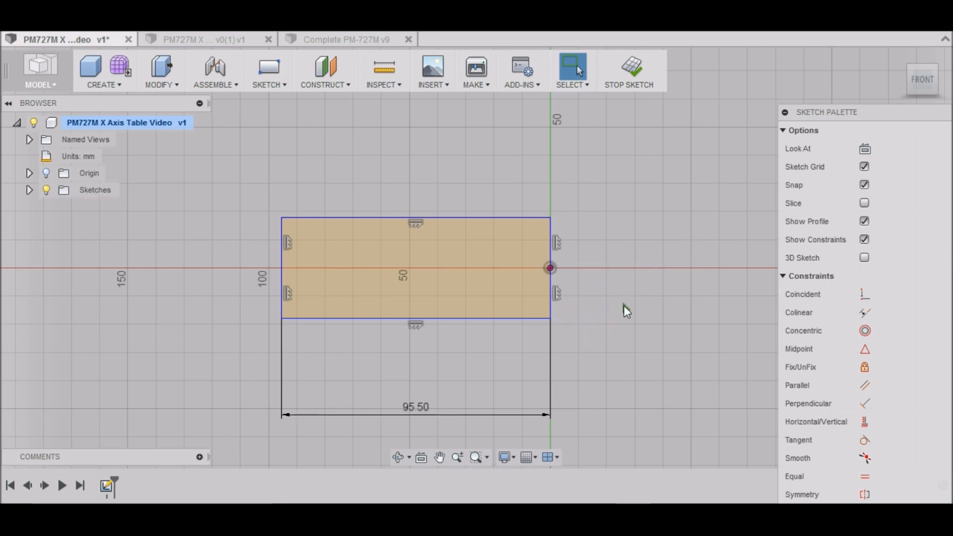
click(554, 366)
key(Delete)
scroll(332, 333, up, 3)
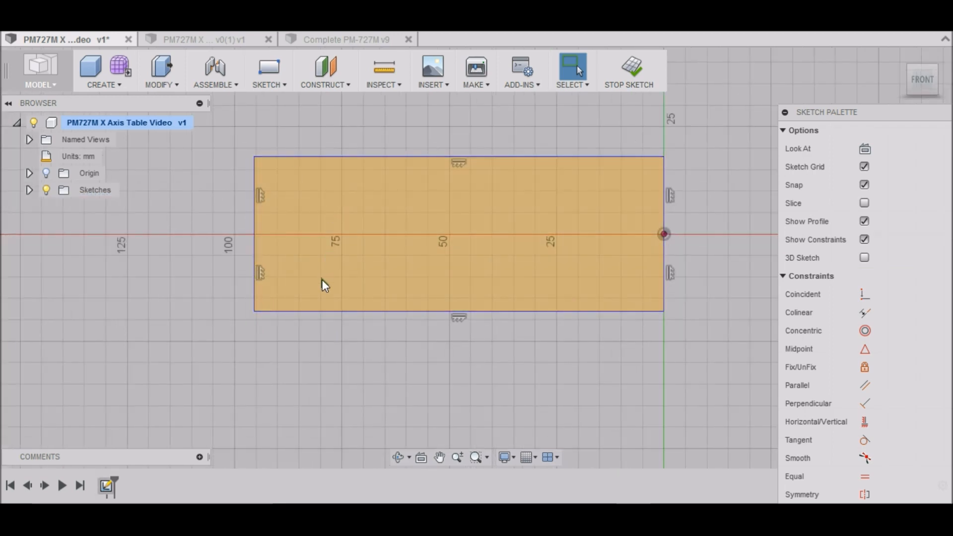
- Sketch a rectangle 32 mm wide and 17 mm high below the large rectangle, starting at its lower-left corner
key(r)
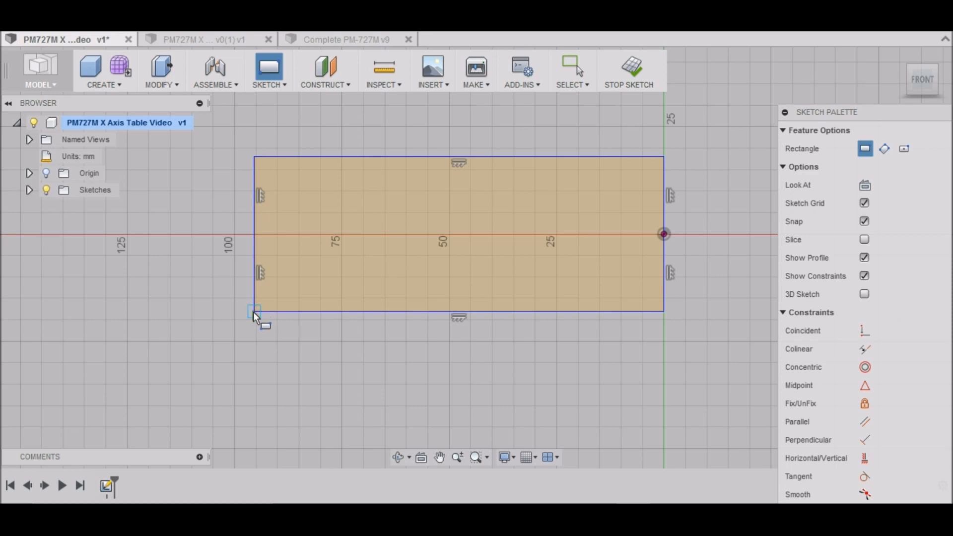
click(253, 312)
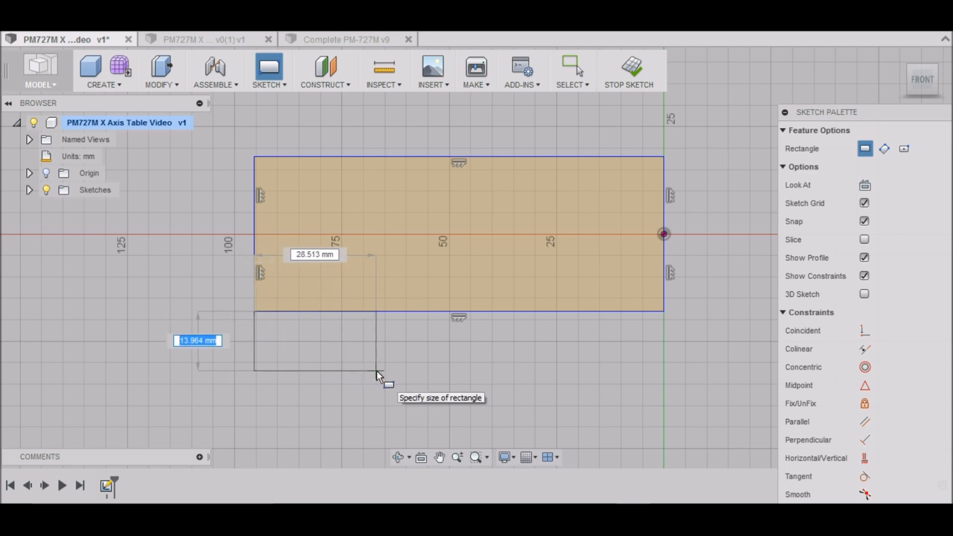
text(17)
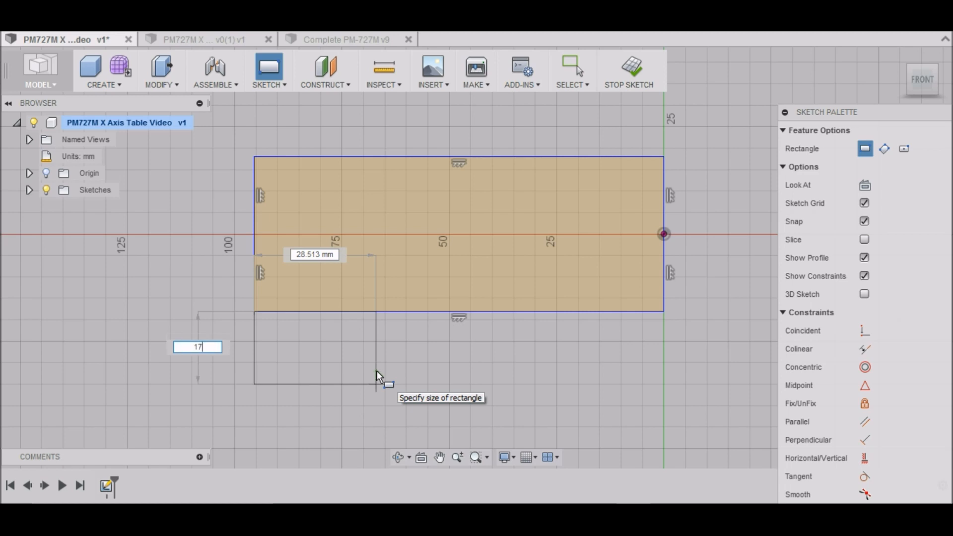
key(Tab)
text(32)
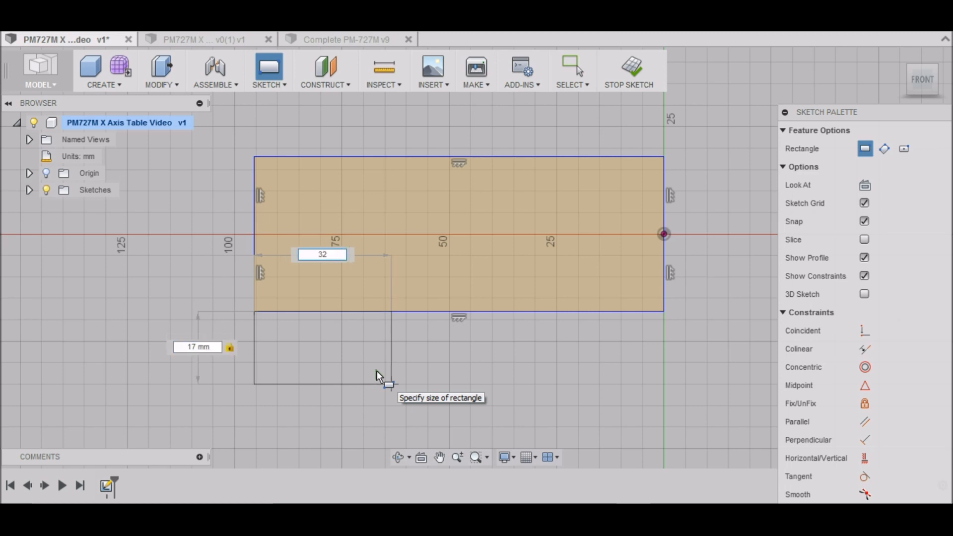
key(Return)
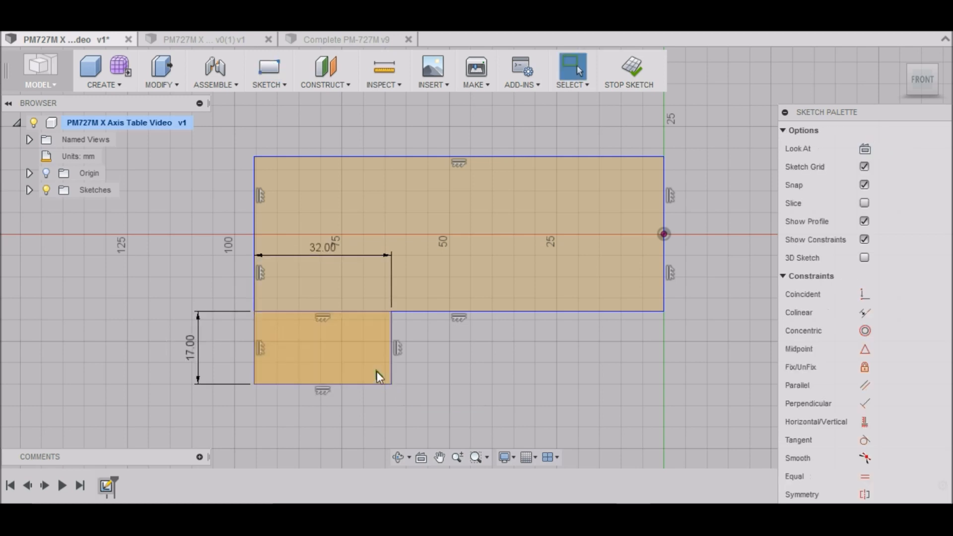
- Sketch a 20 mm by 20 mm square up and to the right from the small rectangle's lower-right corner
key(r)
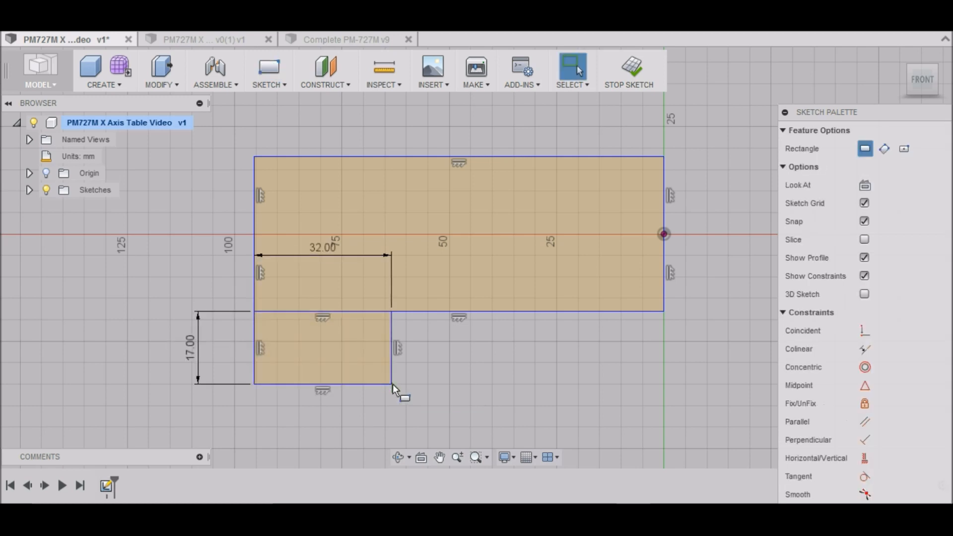
click(392, 383)
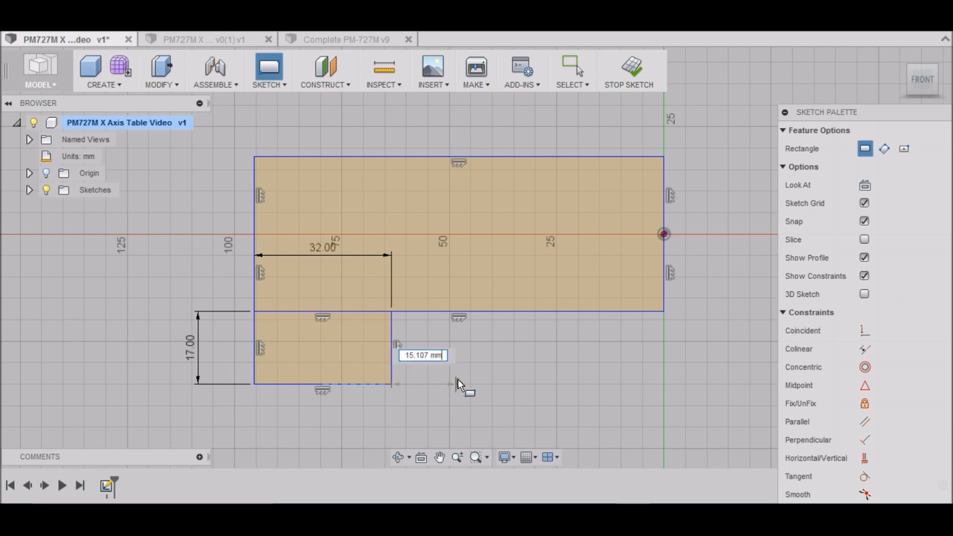
text(20)
key(Tab)
text(20)
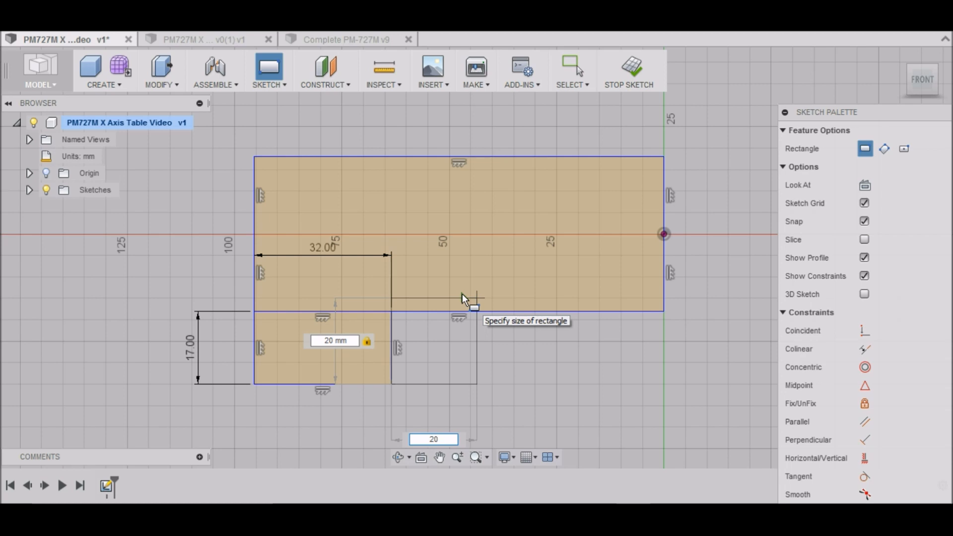
key(Return)
key(Escape)
- Draw a 40 mm horizontal line leftward from the profile's right edge, level with the top of the 20 mm square
scroll(465, 289, up, 2)
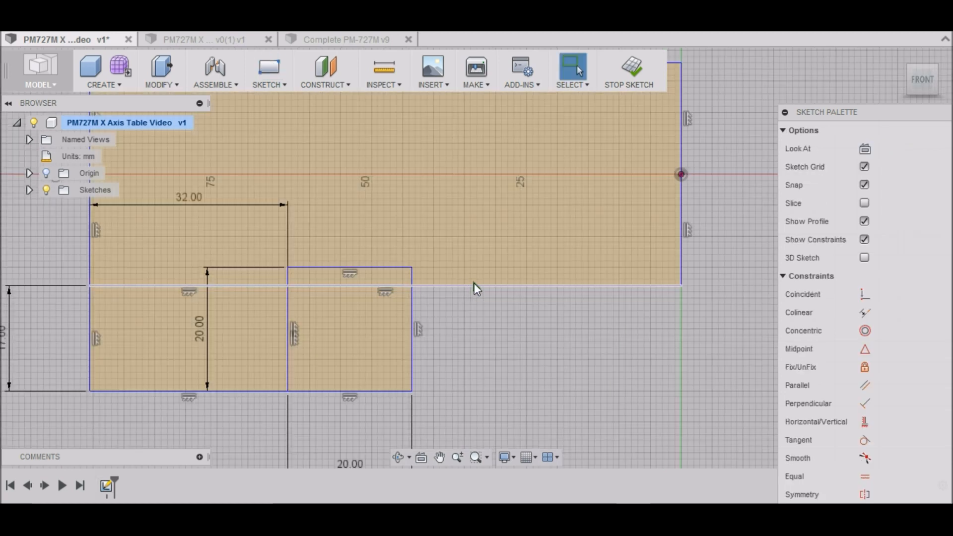
click(283, 85)
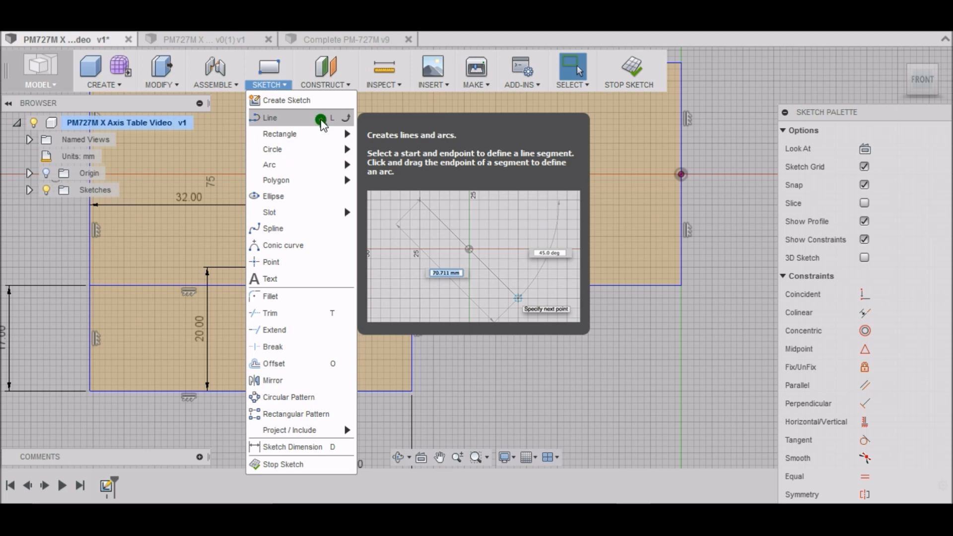
click(320, 120)
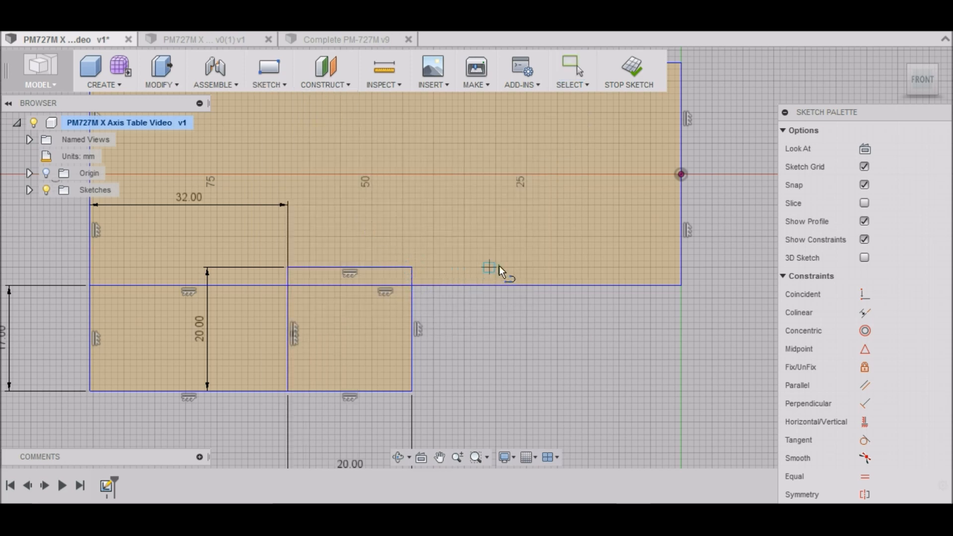
click(684, 267)
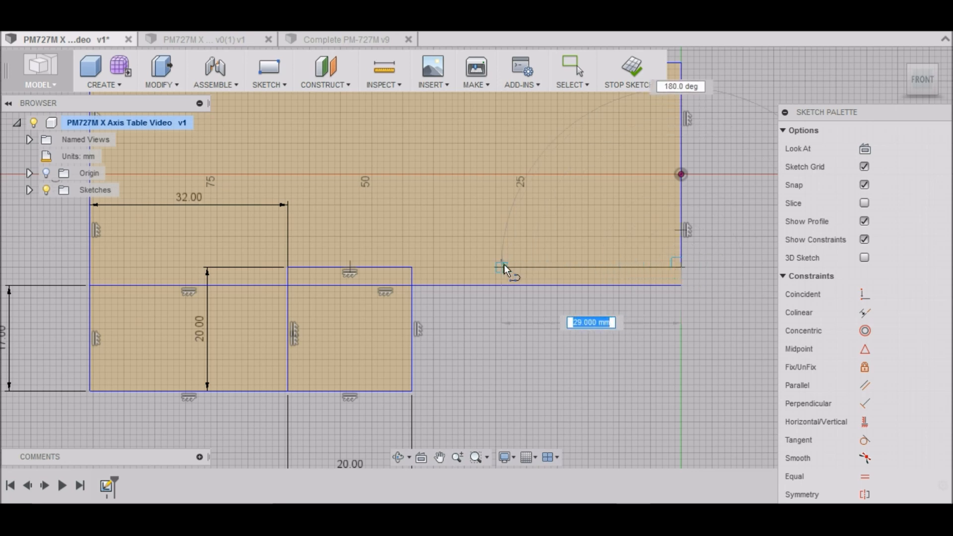
text(40)
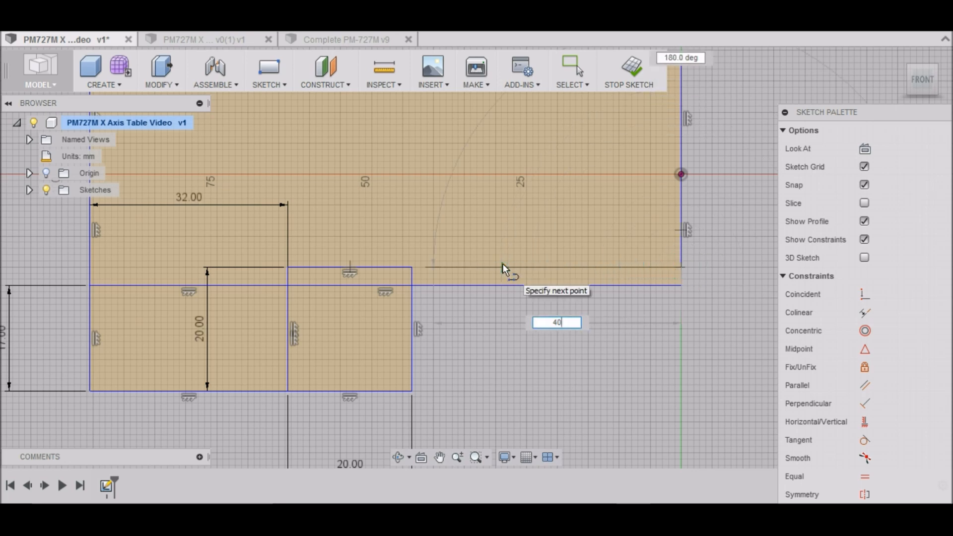
key(Tab)
key(Tab)
click(503, 264)
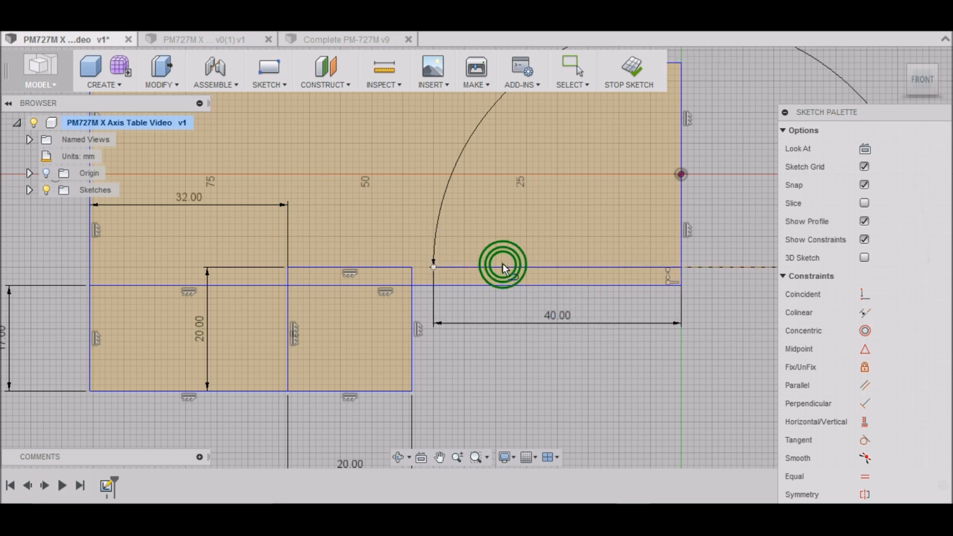
- Draw a slanted line from the 40 mm line's left end to the square's lower-right corner, and delete the 180° angle dimension
click(434, 266)
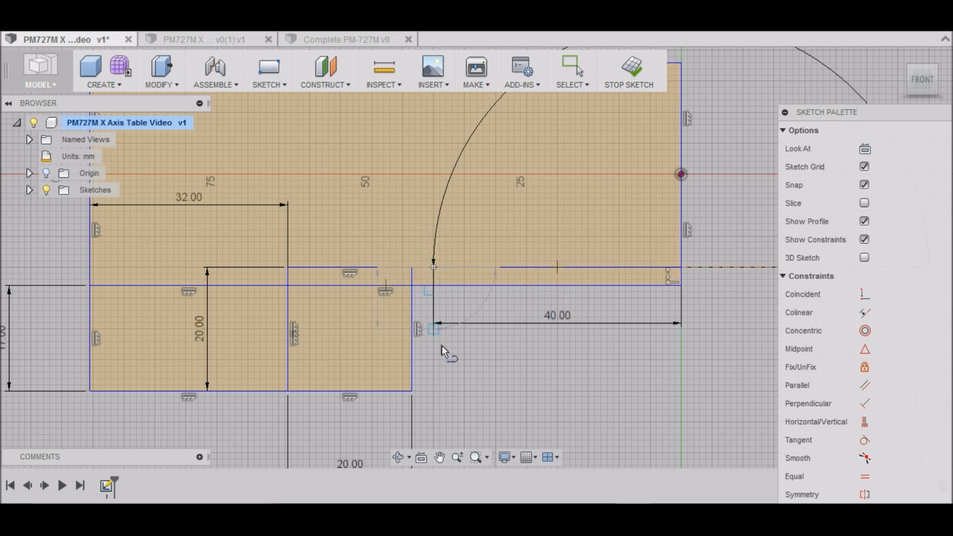
click(414, 393)
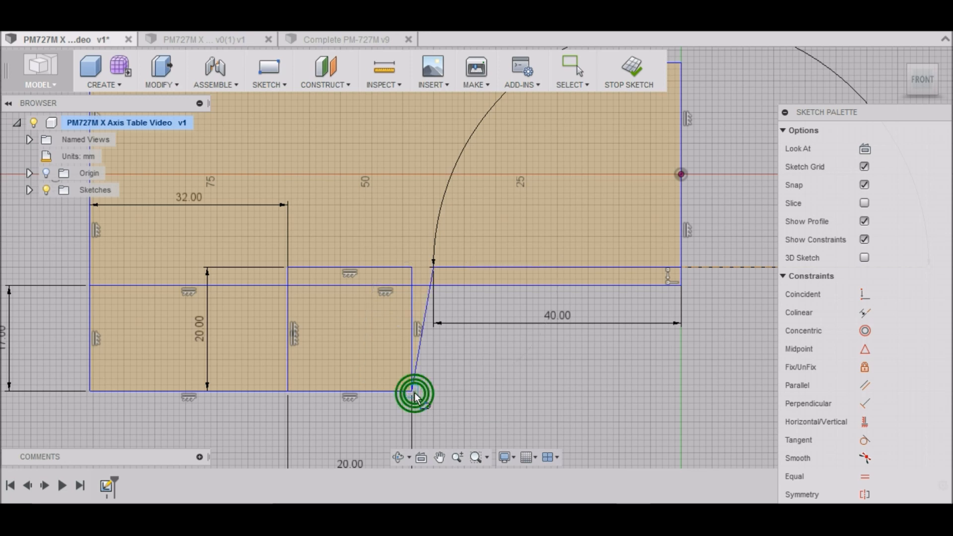
scroll(501, 392, down, 2)
scroll(502, 392, down, 2)
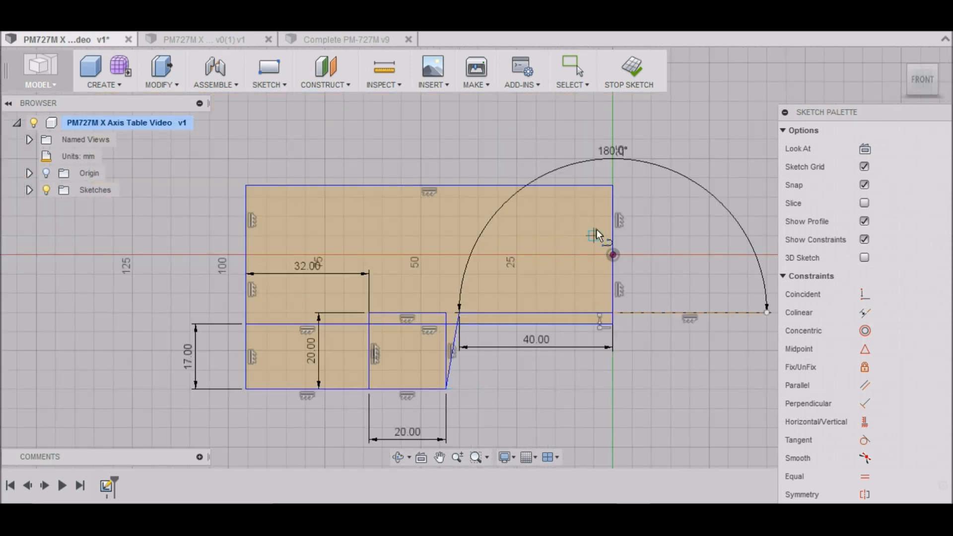
key(Escape)
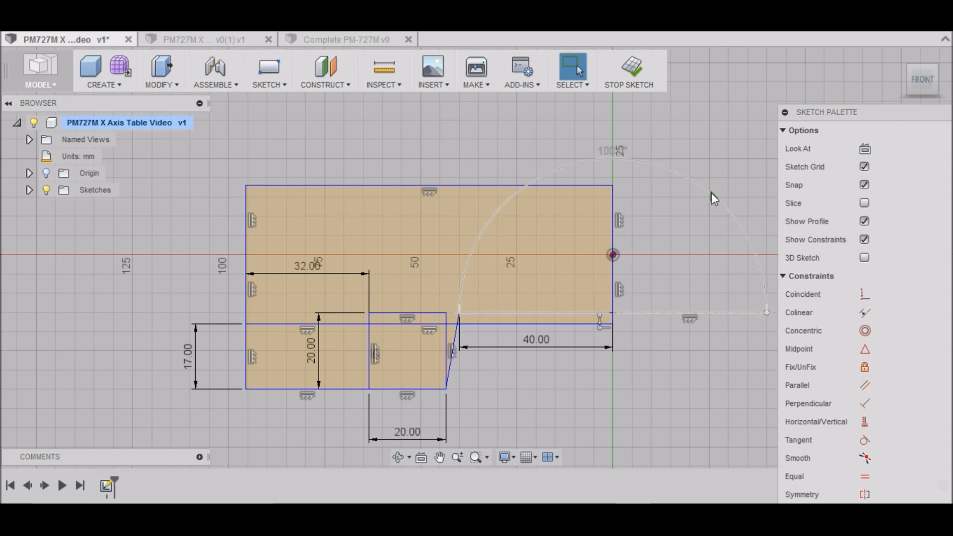
click(712, 192)
key(Delete)
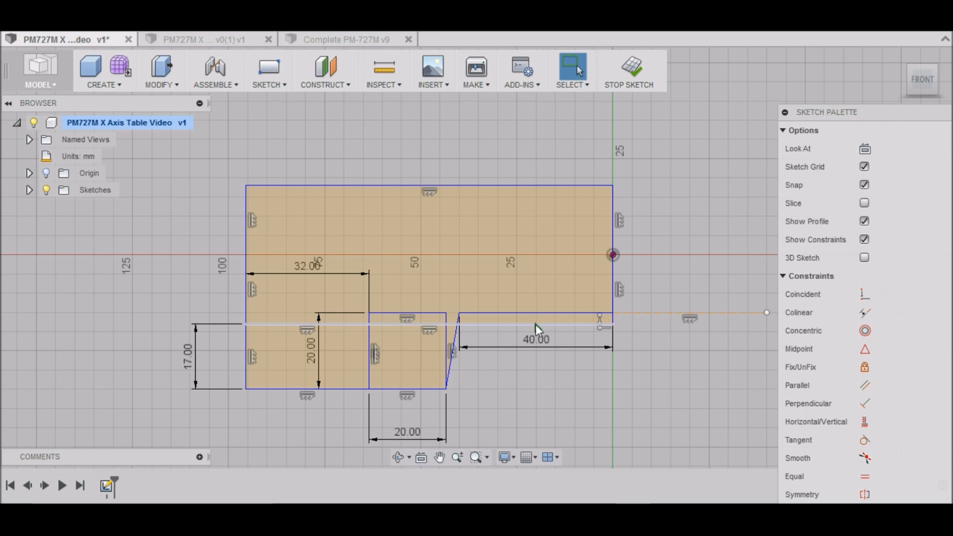
- Trim the large rectangle's bottom edge from the square's right side to the profile's right edge
scroll(521, 373, up, 3)
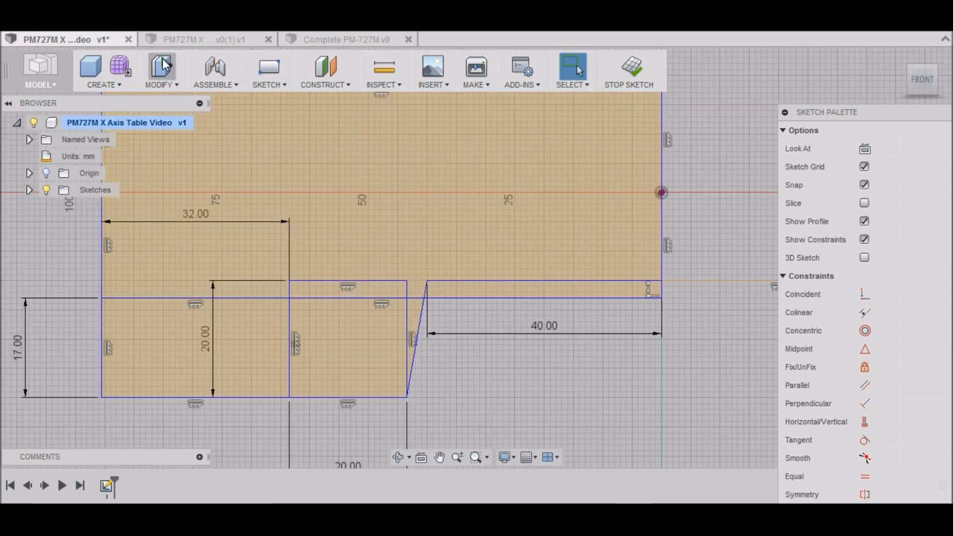
click(279, 84)
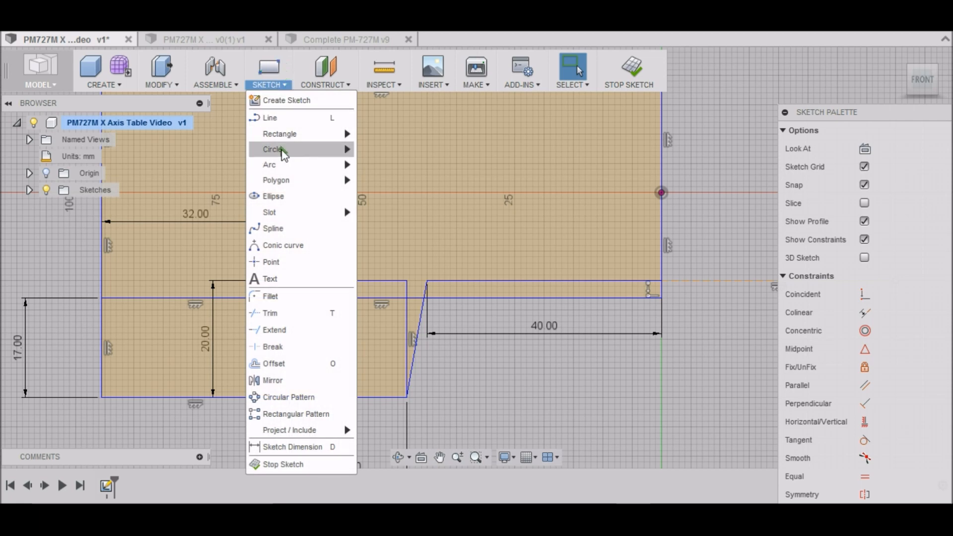
click(300, 313)
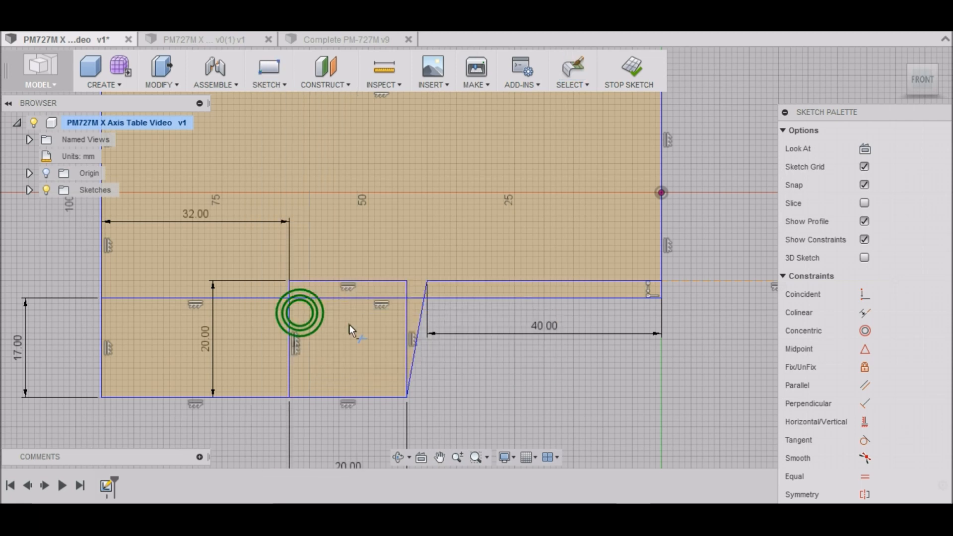
click(418, 300)
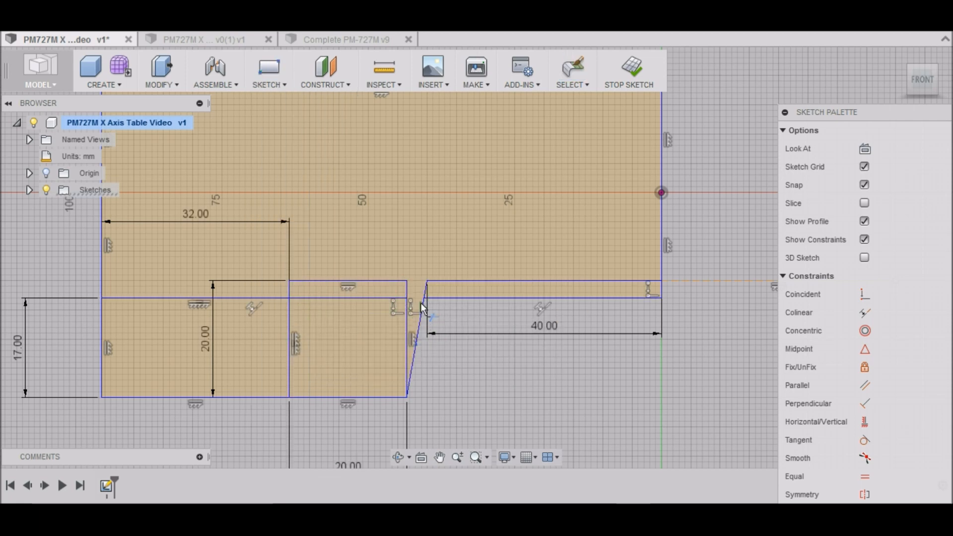
click(469, 298)
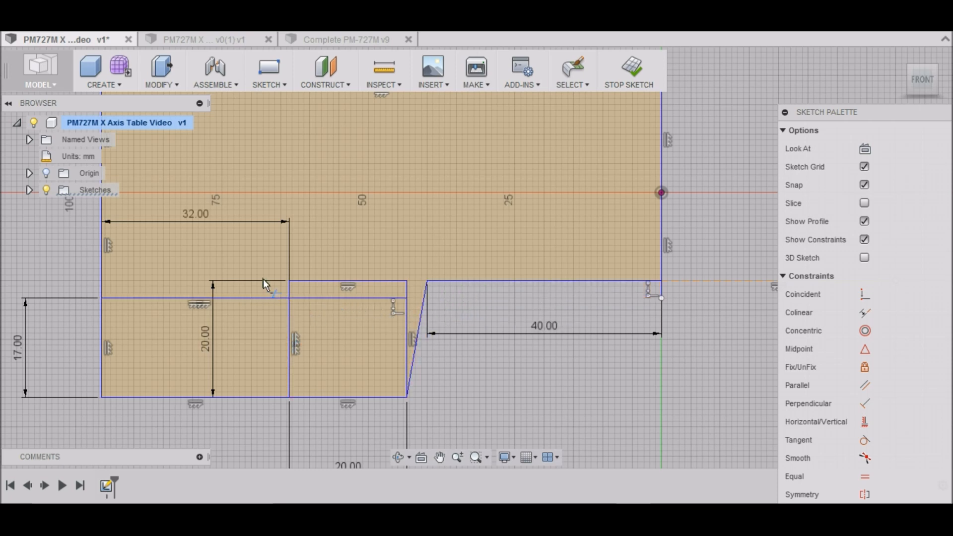
- Trim the square's top edge, the two short stubs below it and the rest of its right edge beside the slanted line
click(347, 281)
click(408, 292)
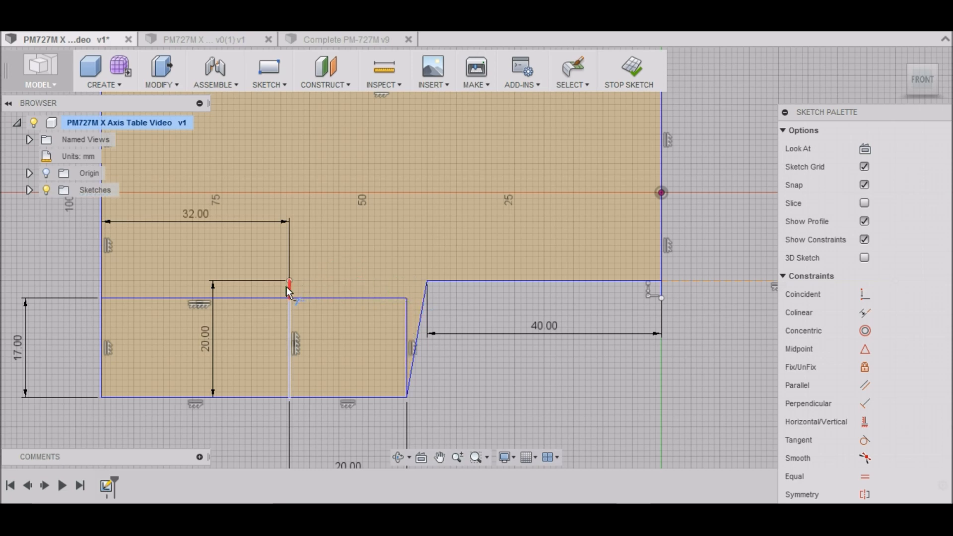
click(289, 288)
scroll(358, 202, down, 2)
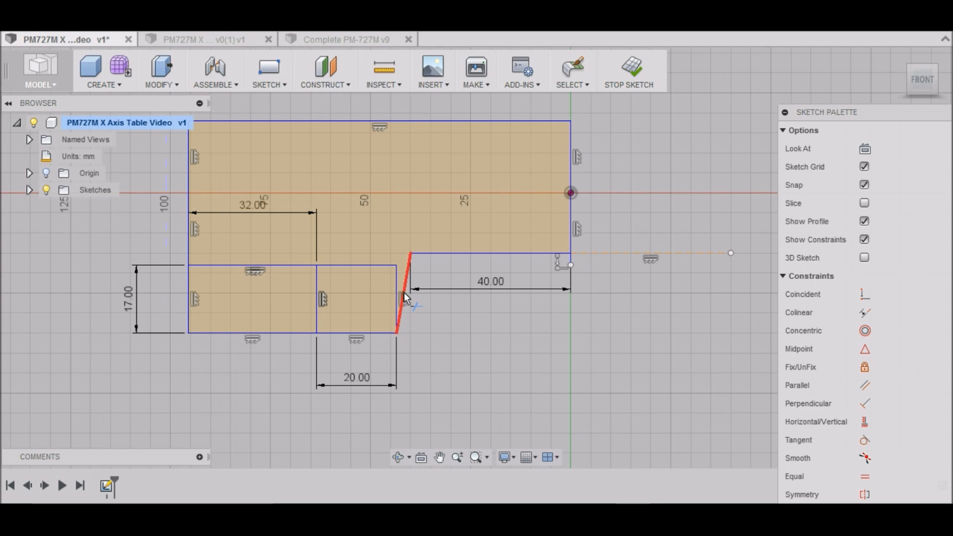
scroll(404, 295, up, 3)
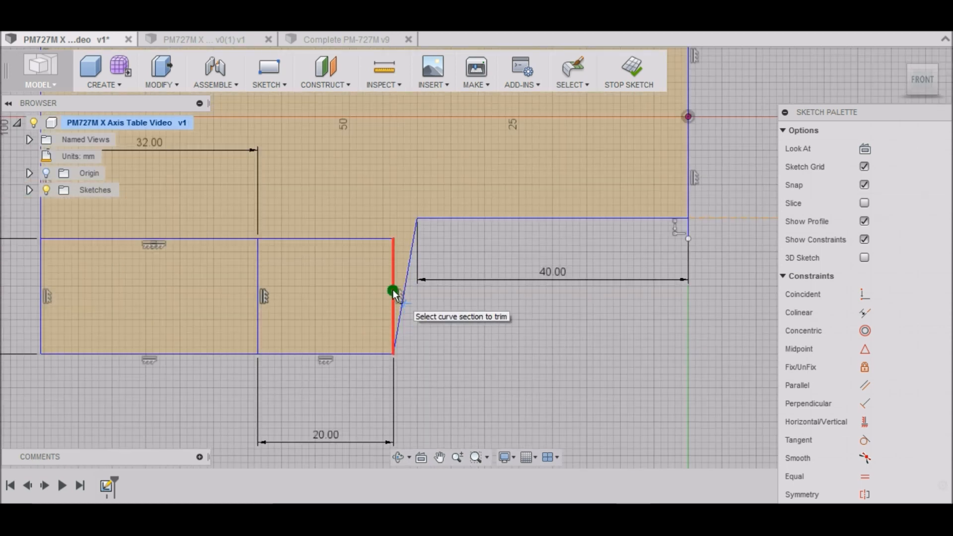
click(393, 292)
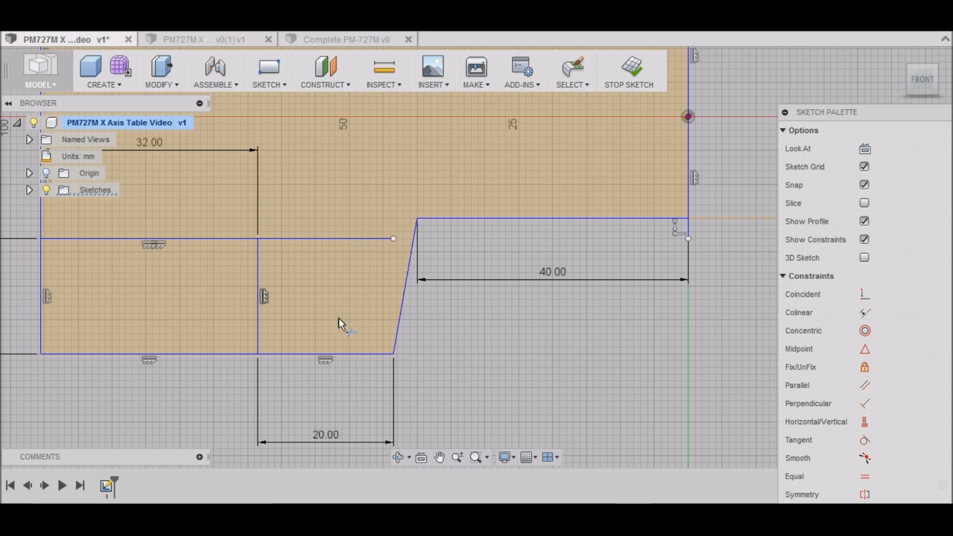
- Draw a line at 60° from the 20 mm square's lower-left corner up to the horizontal line above it
key(Escape)
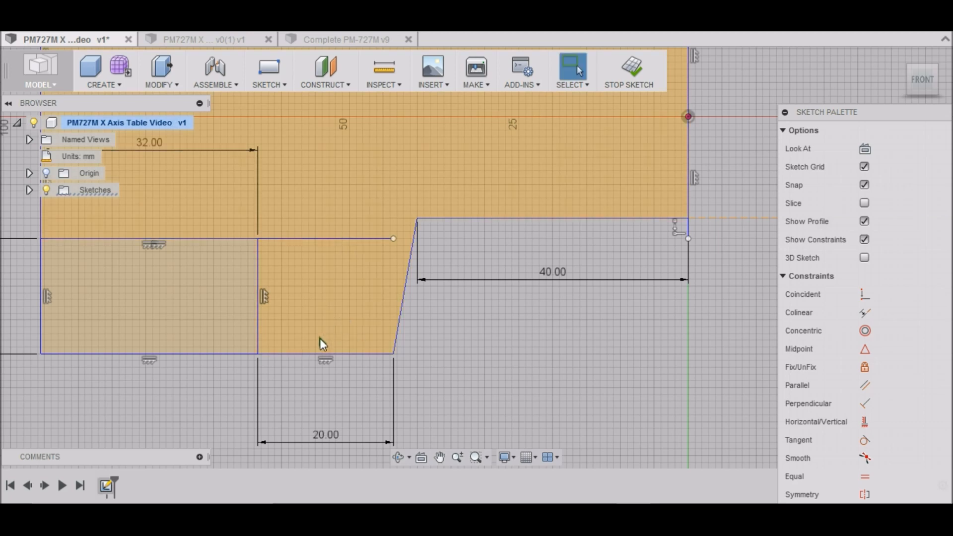
key(l)
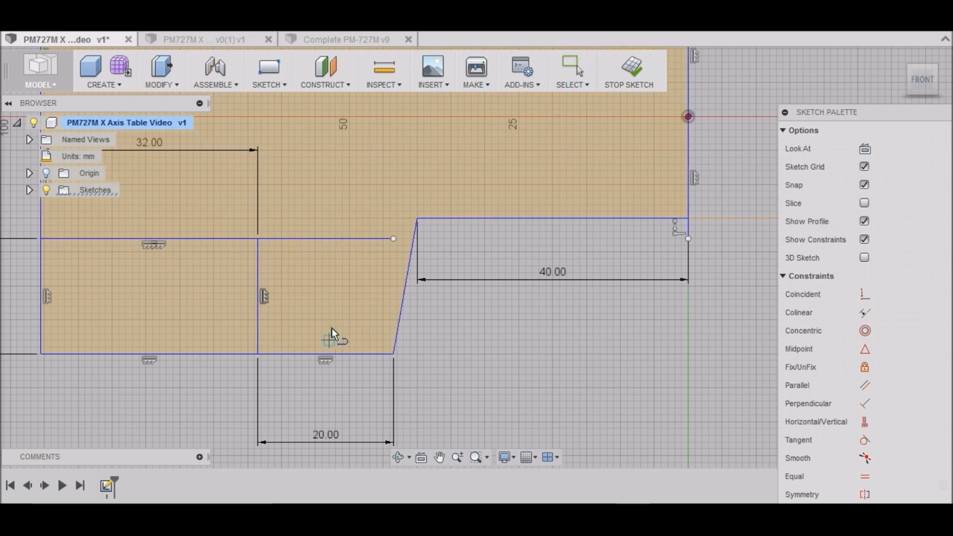
click(261, 353)
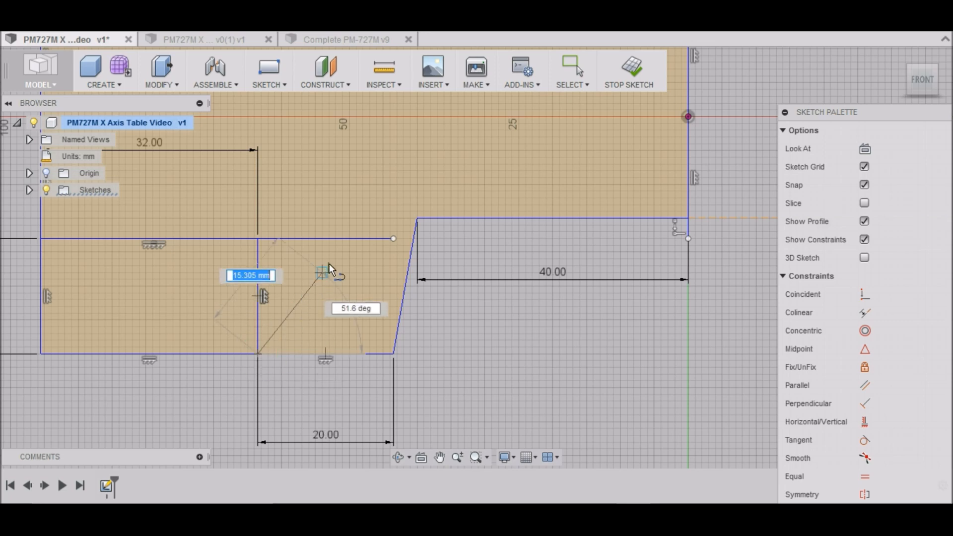
key(Tab)
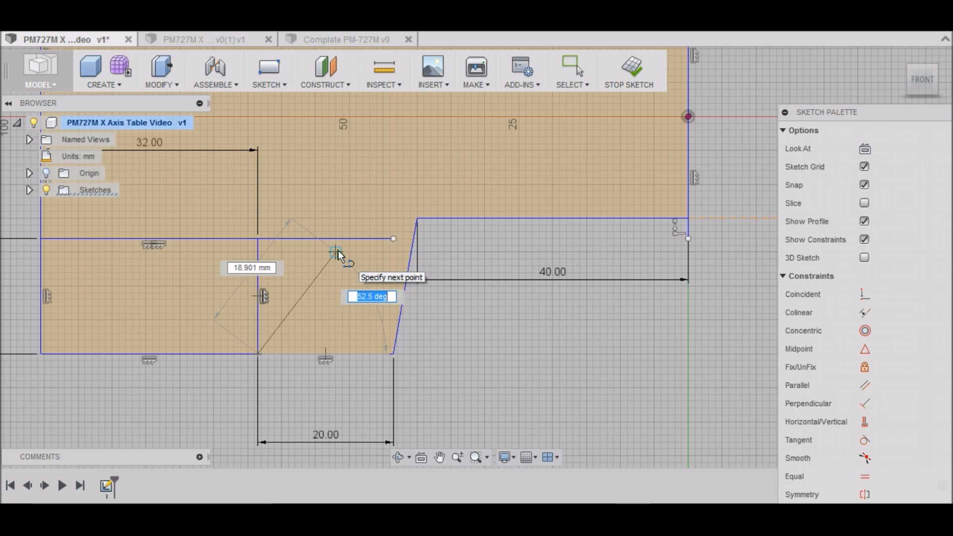
text(60)
key(Tab)
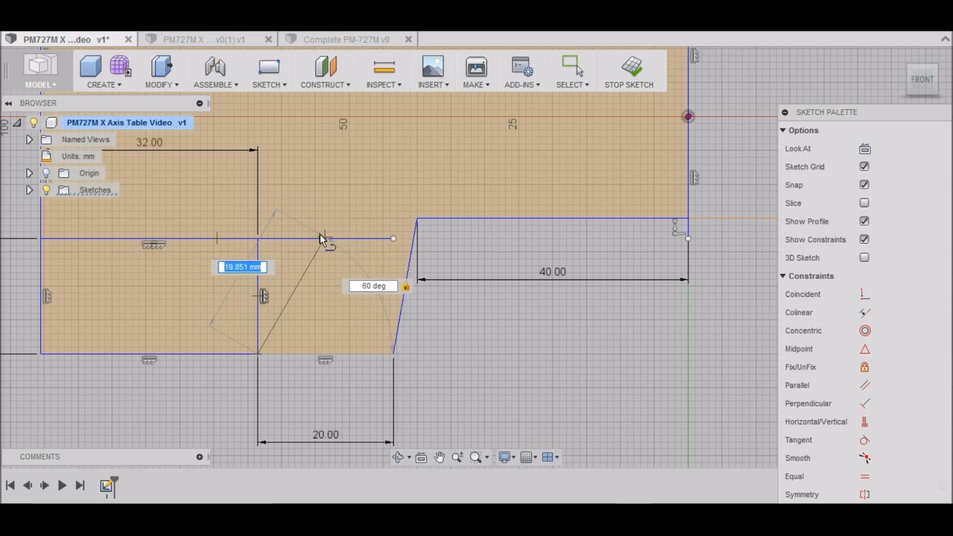
click(326, 237)
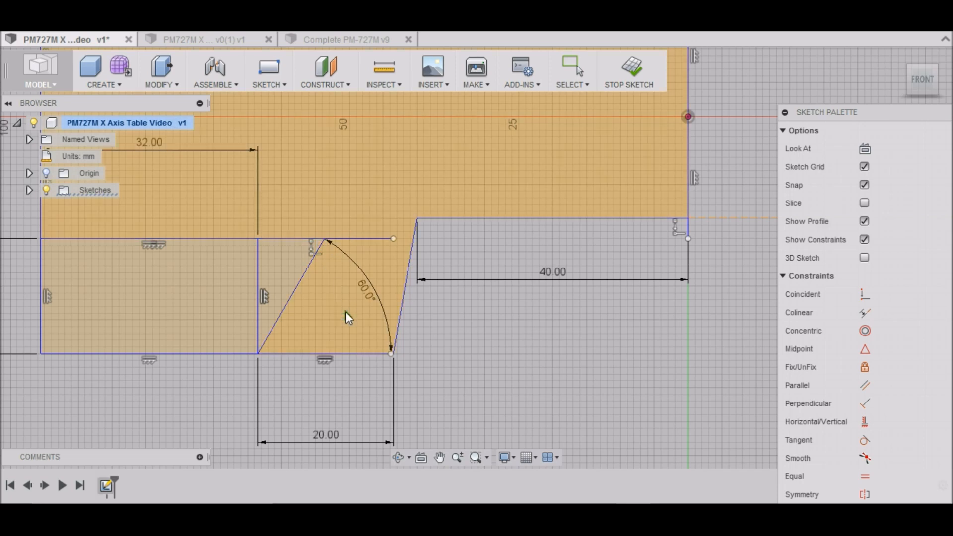
key(Escape)
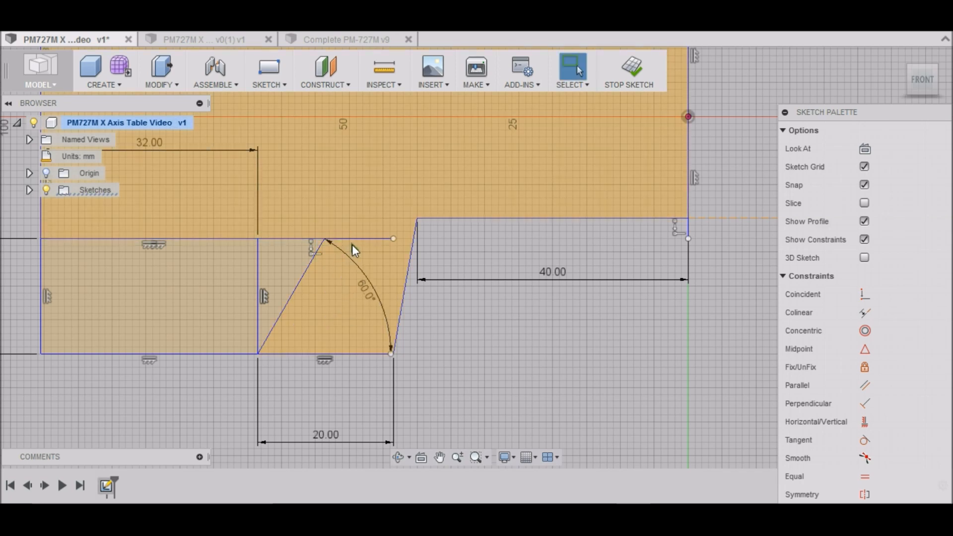
- Trim the horizontal line's overhang past the 60° line, the vertical beside it, and the bottom and side edges enclosing the lower-left region
click(276, 72)
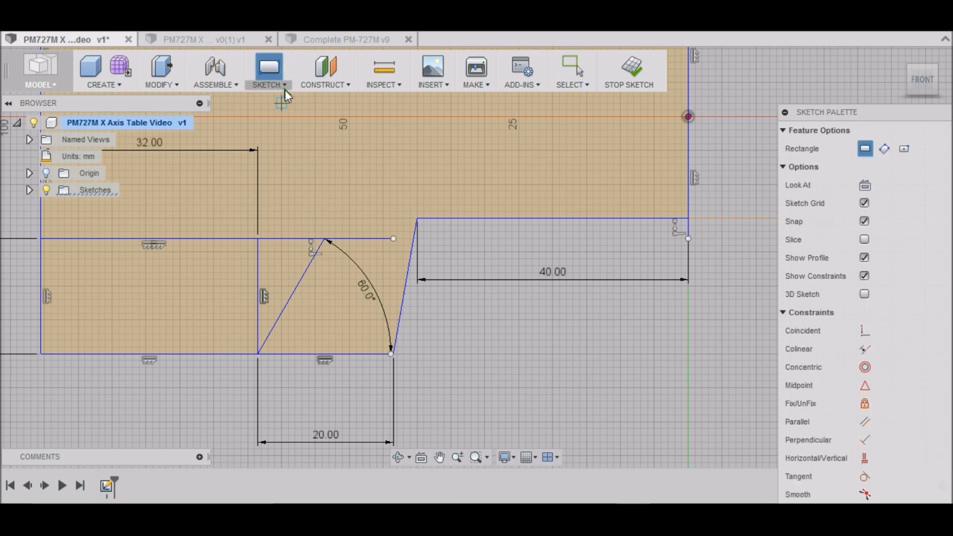
key(Escape)
click(284, 87)
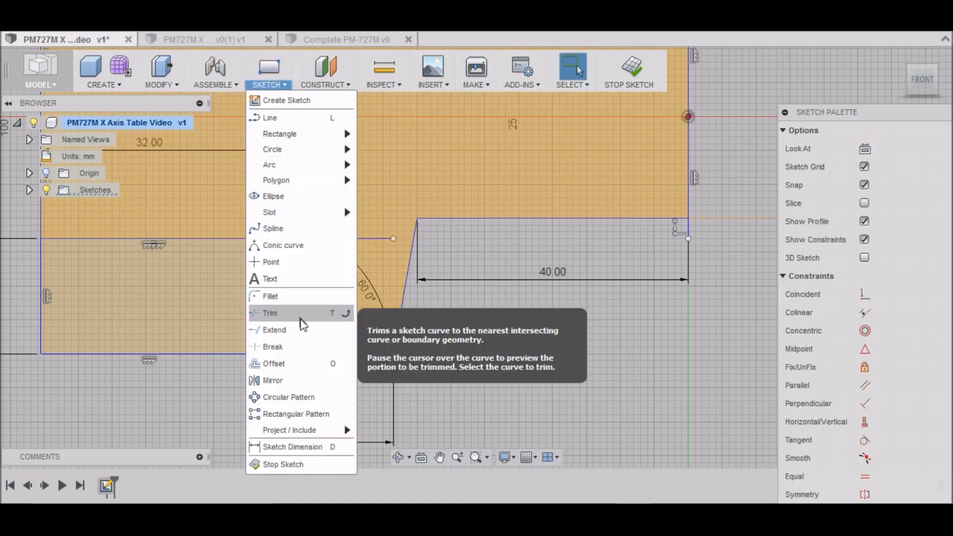
click(304, 313)
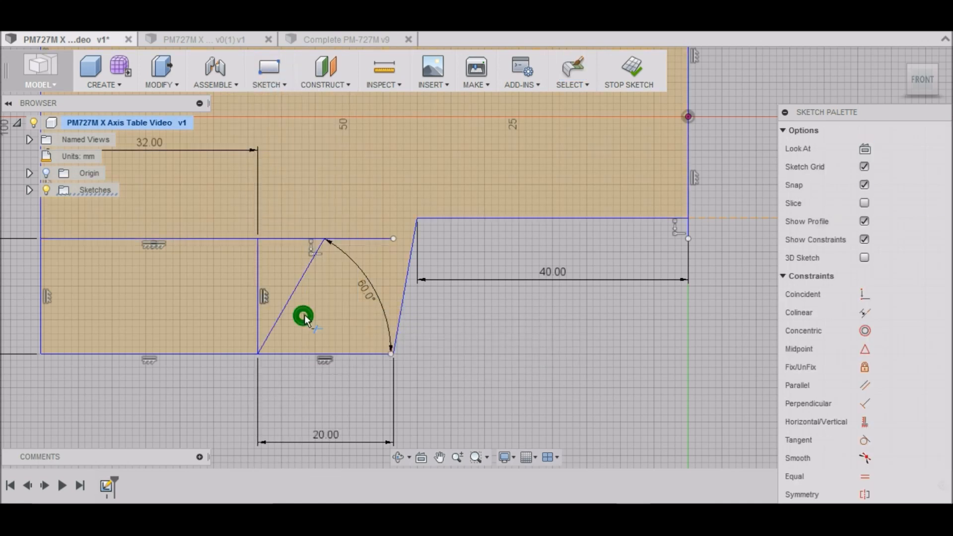
click(376, 238)
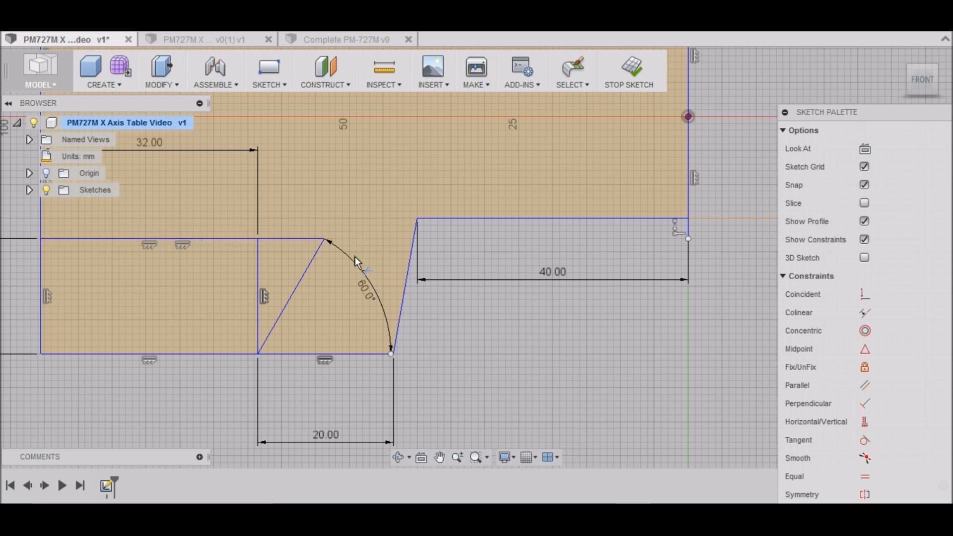
click(259, 271)
click(257, 271)
click(219, 352)
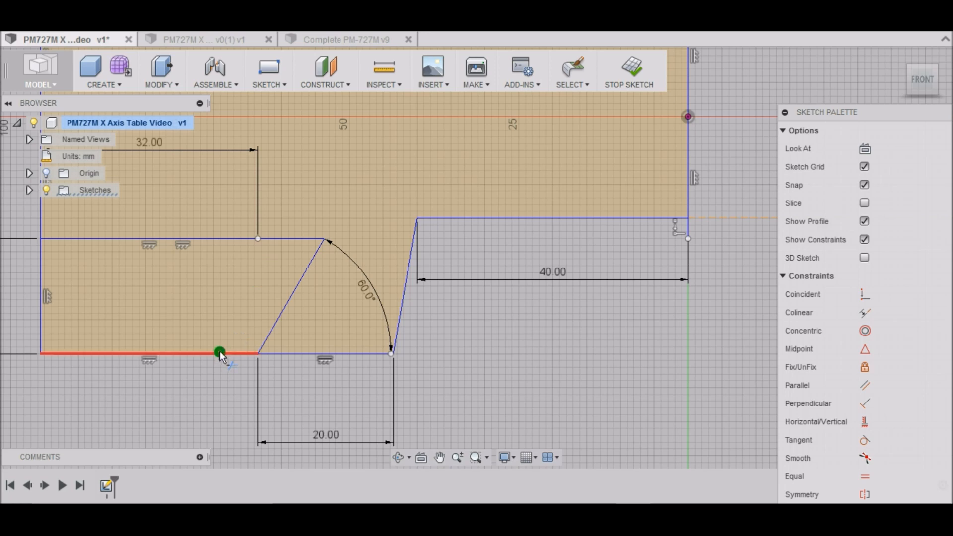
click(41, 258)
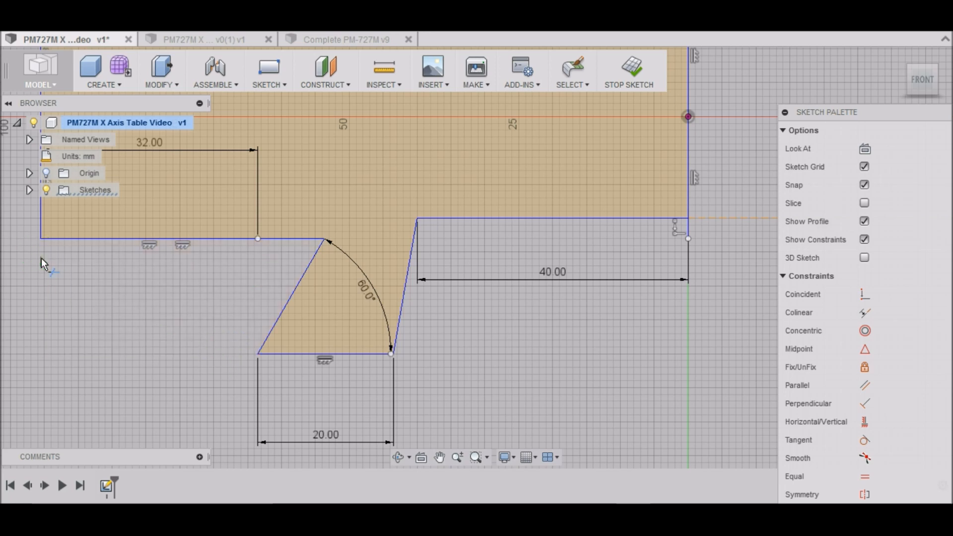
key(Escape)
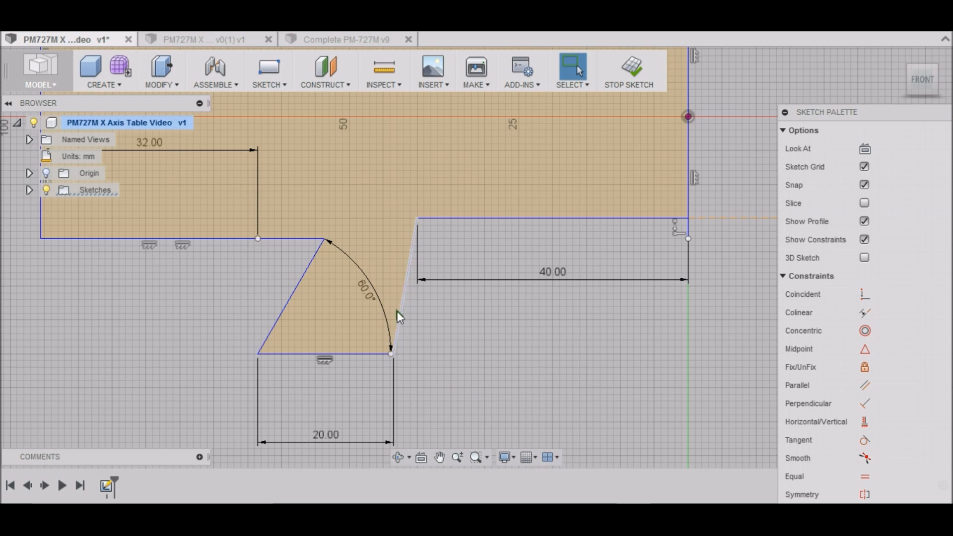
- Delete the 60° angle dimension from the slanted dovetail line
click(387, 320)
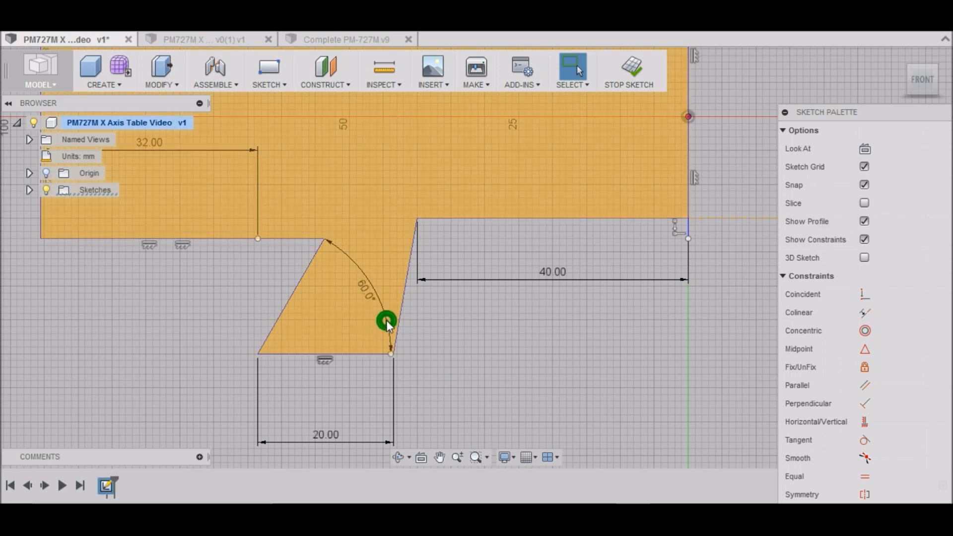
click(387, 325)
key(Delete)
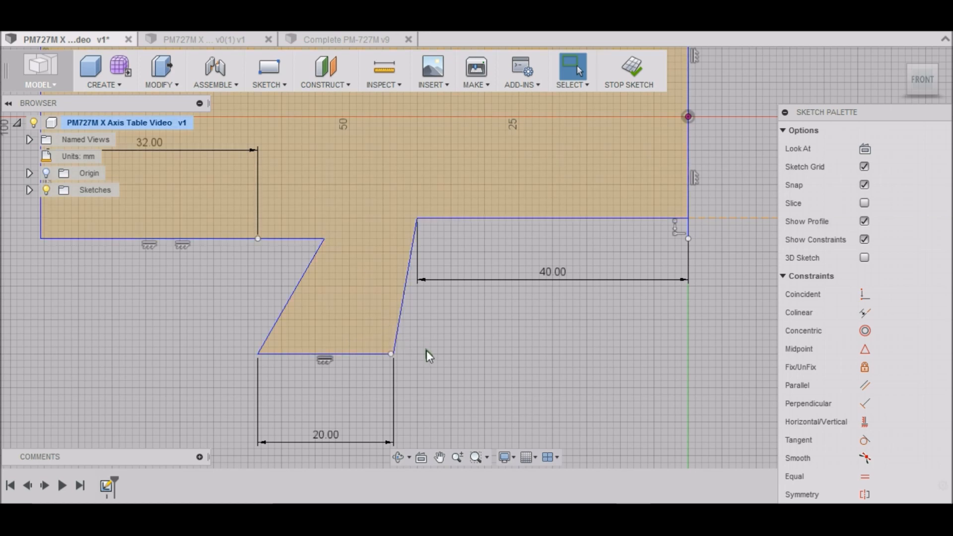
- Draw a 3 mm by 3 mm center rectangle inside the profile, level with and just right of the dovetail's inner corner
scroll(342, 360, up, 3)
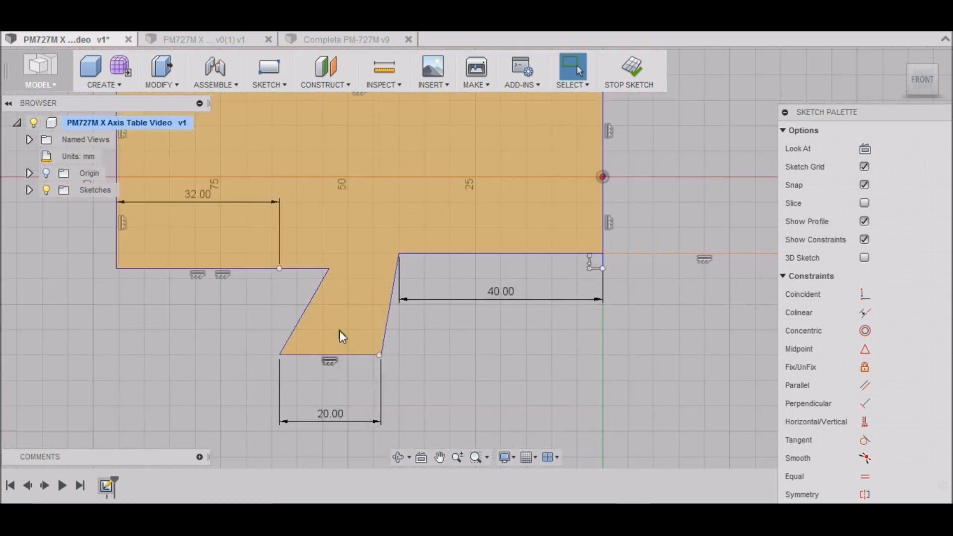
scroll(333, 213, up, 2)
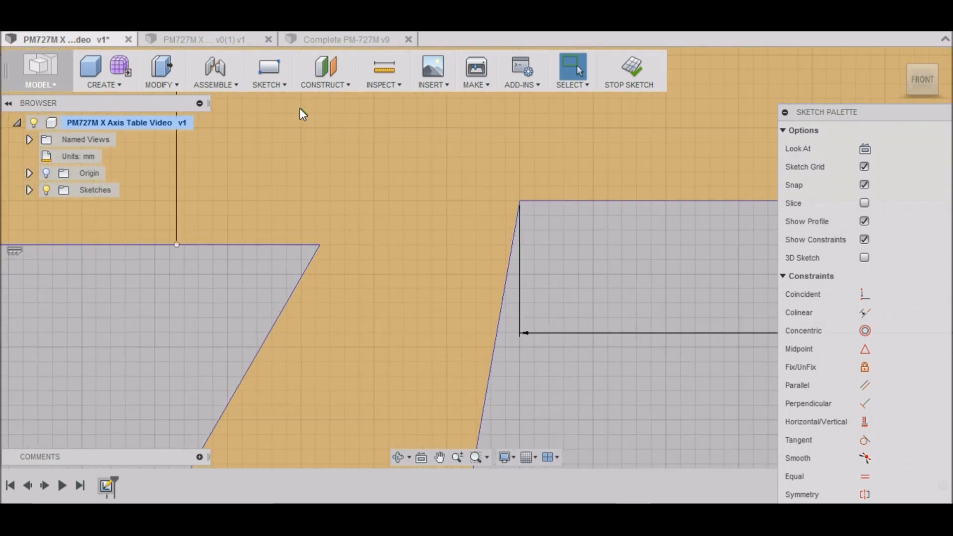
click(283, 85)
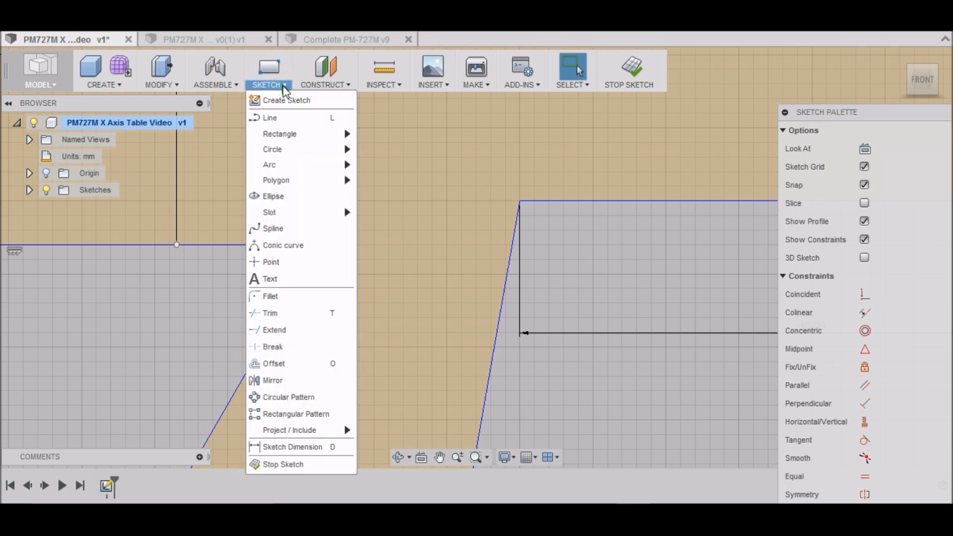
mouse_move(300, 135)
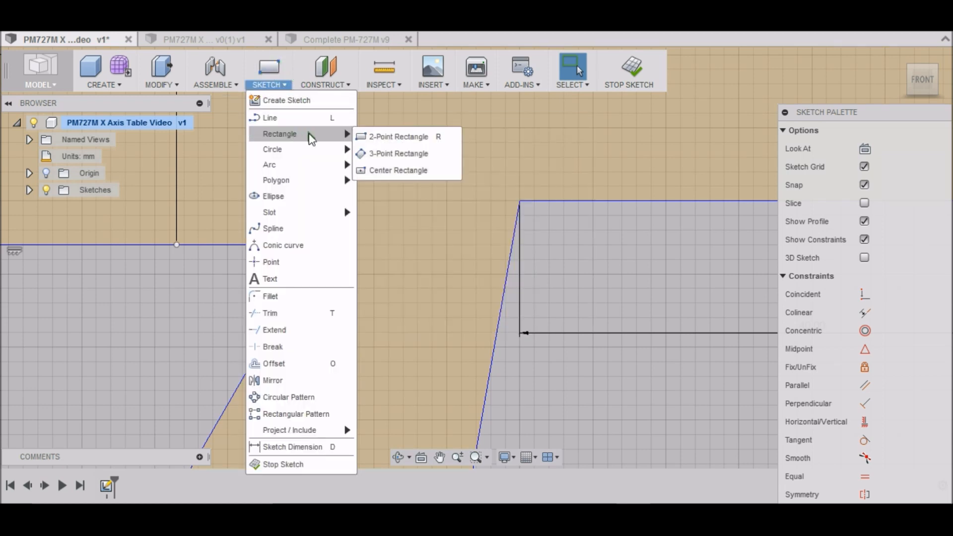
click(381, 171)
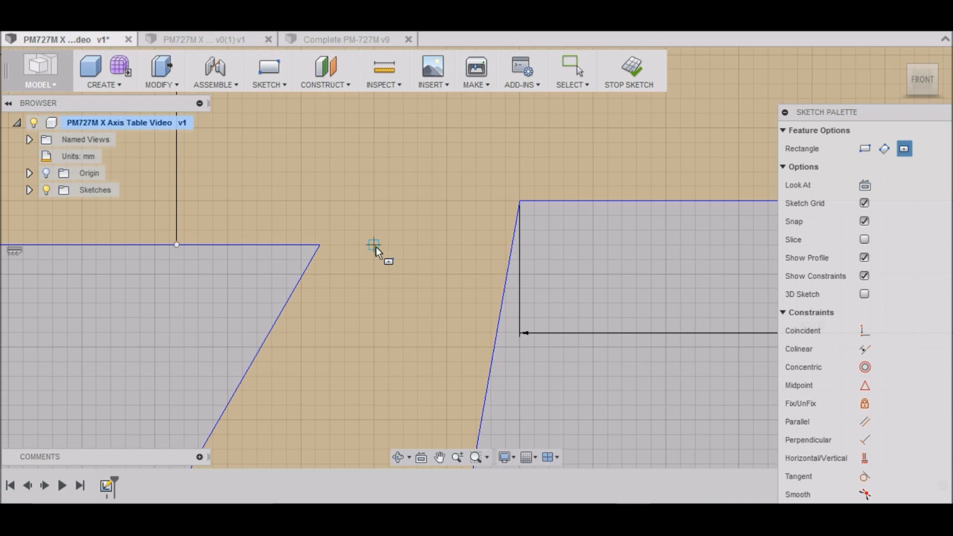
click(374, 244)
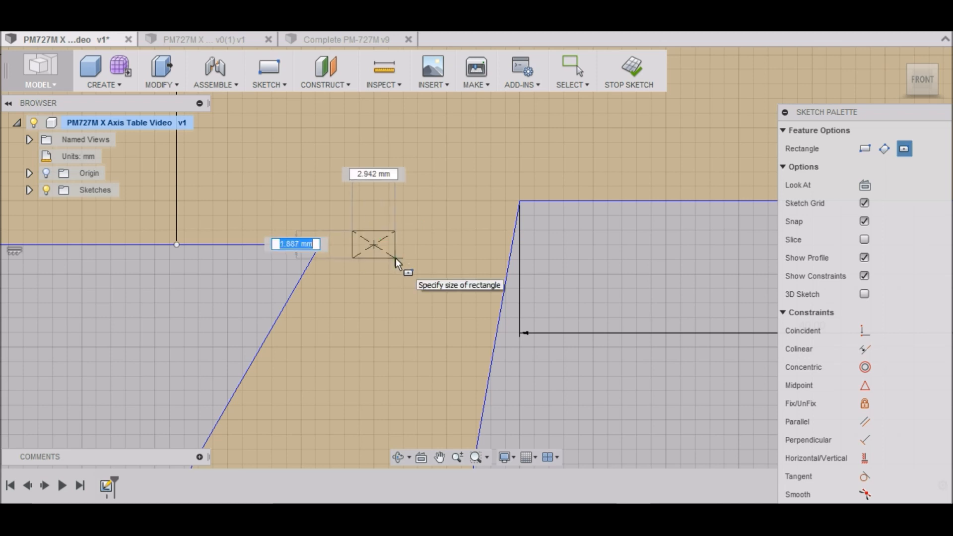
text(3)
key(Tab)
text(3)
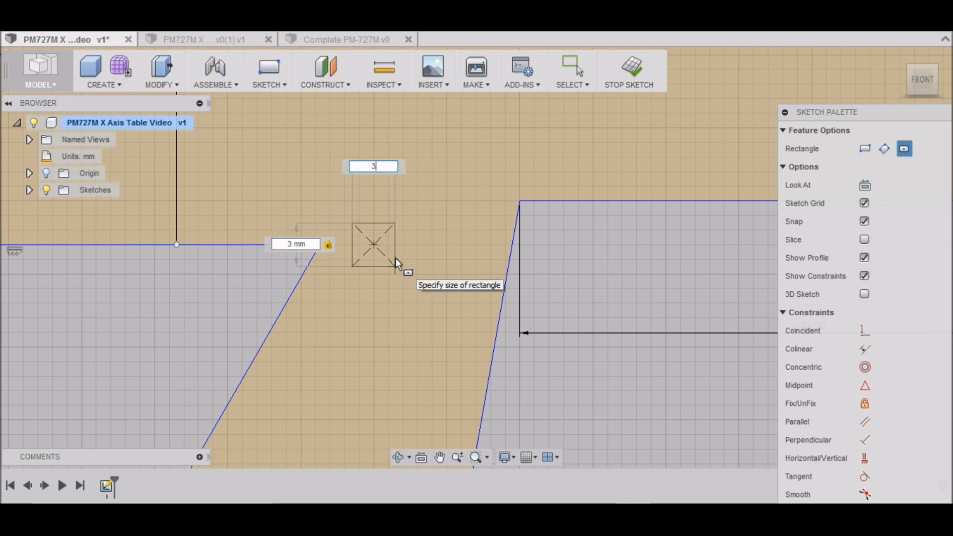
key(Return)
- Rotate the 3 mm square's sides and center point by -45° about the square's center
scroll(420, 279, up, 3)
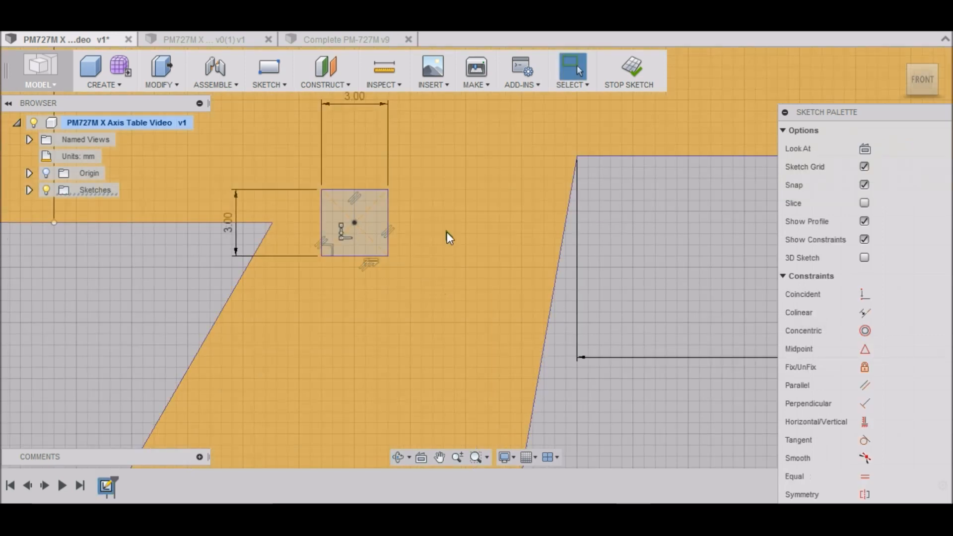
right_click(407, 195)
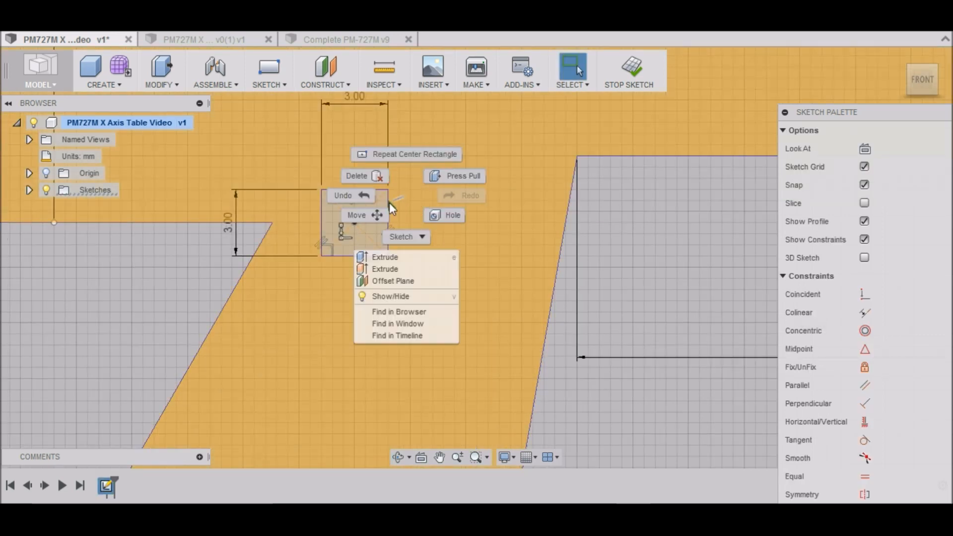
click(379, 216)
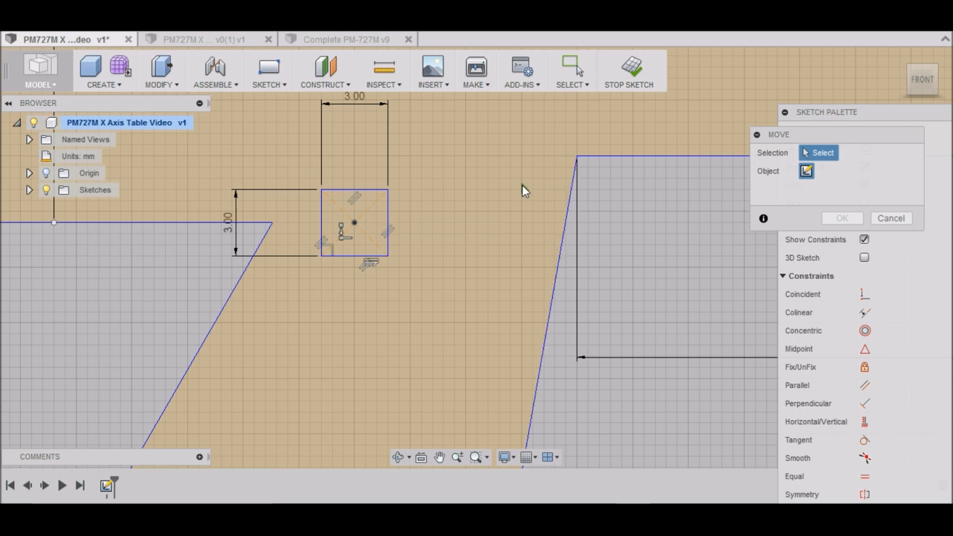
click(356, 223)
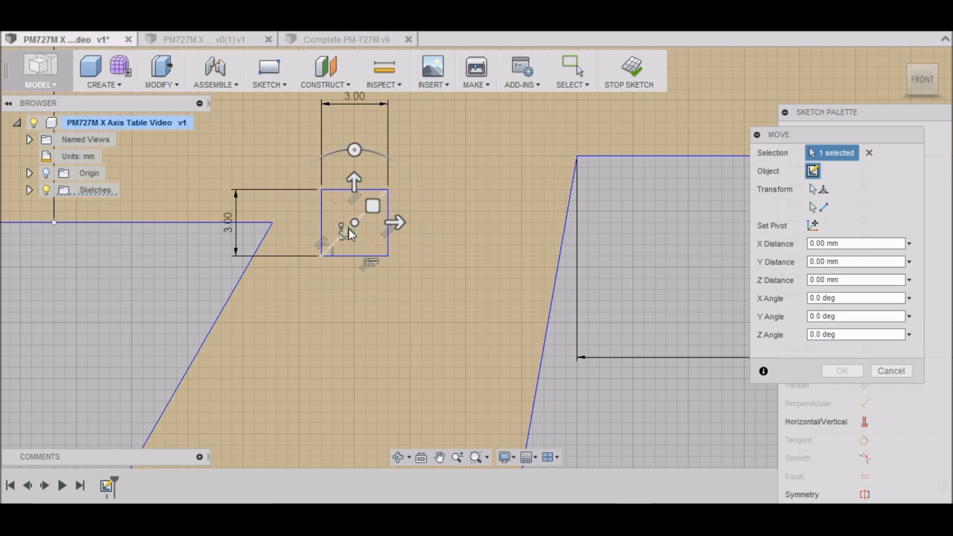
click(322, 212)
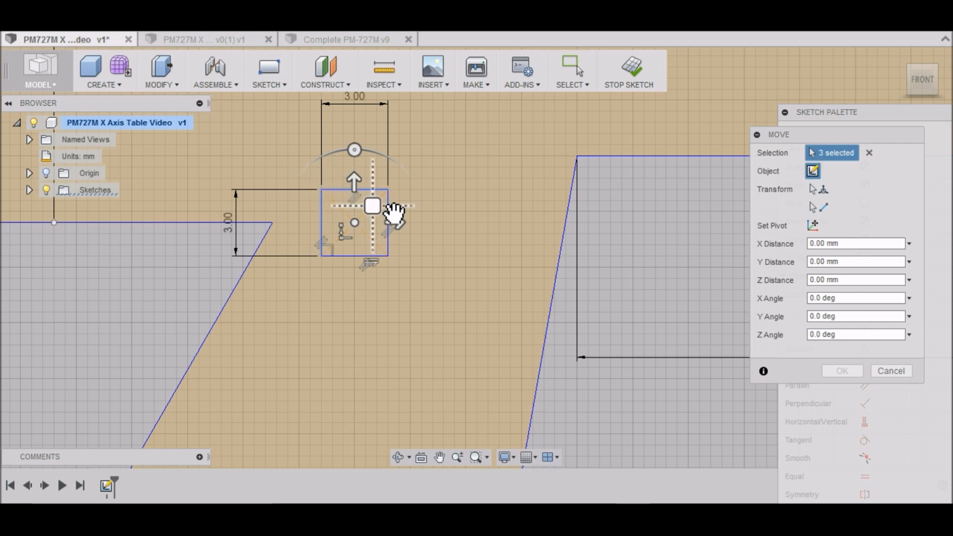
click(388, 247)
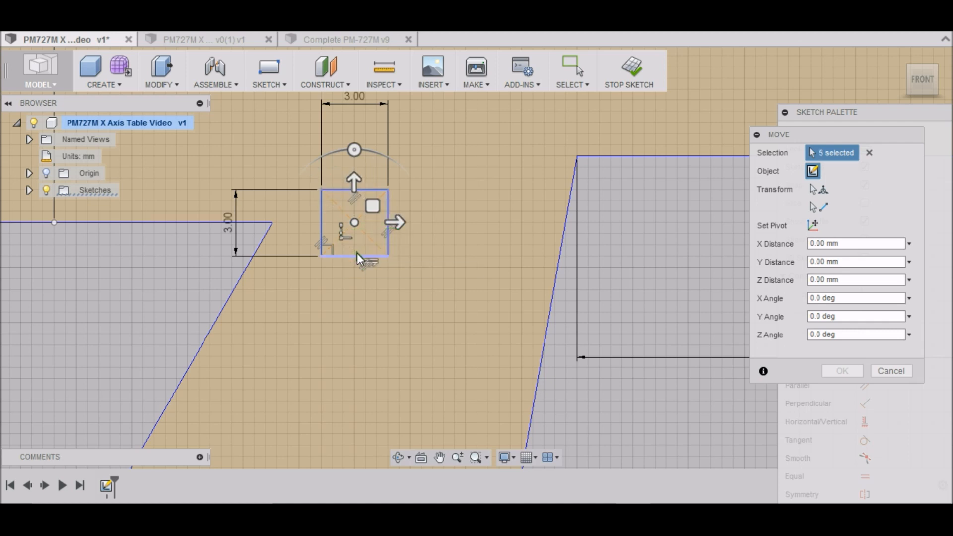
click(814, 225)
click(355, 224)
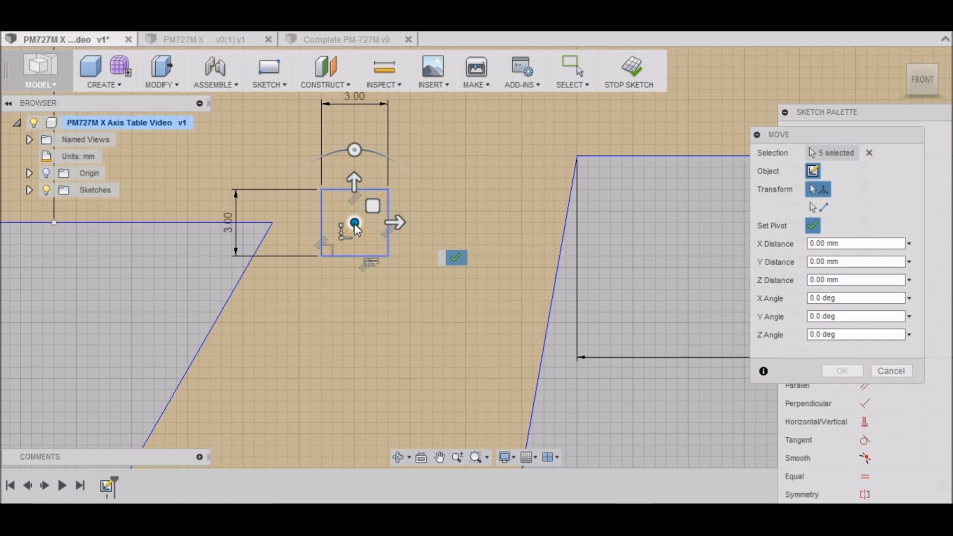
click(521, 258)
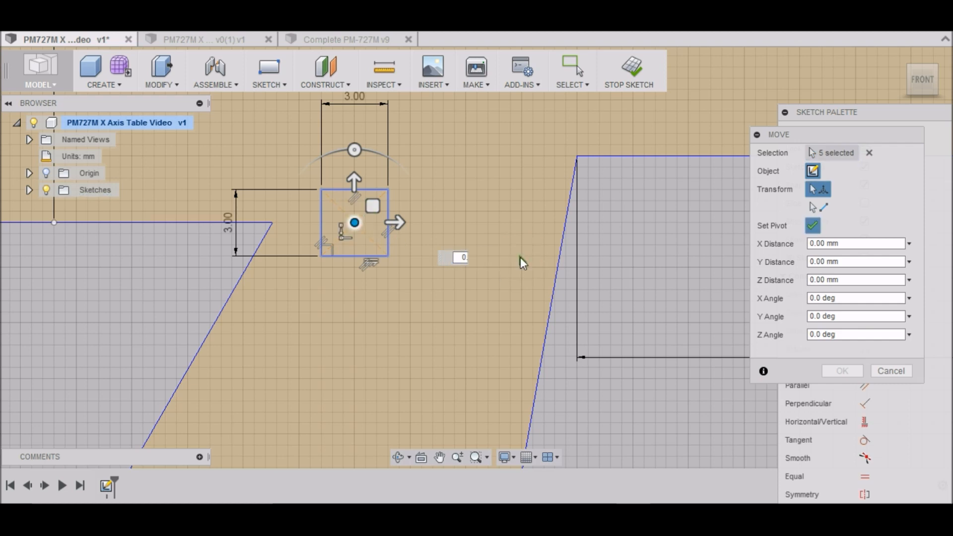
click(354, 150)
click(354, 150)
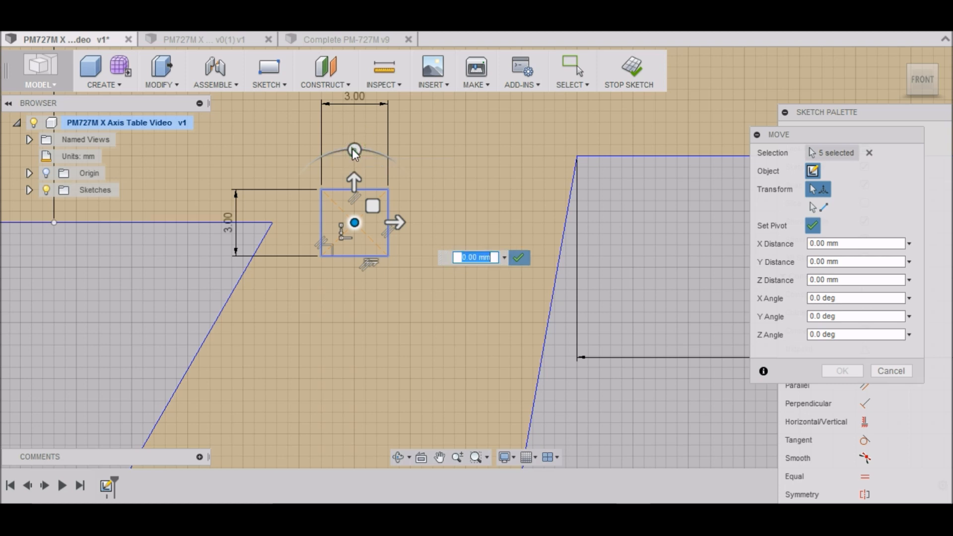
click(516, 257)
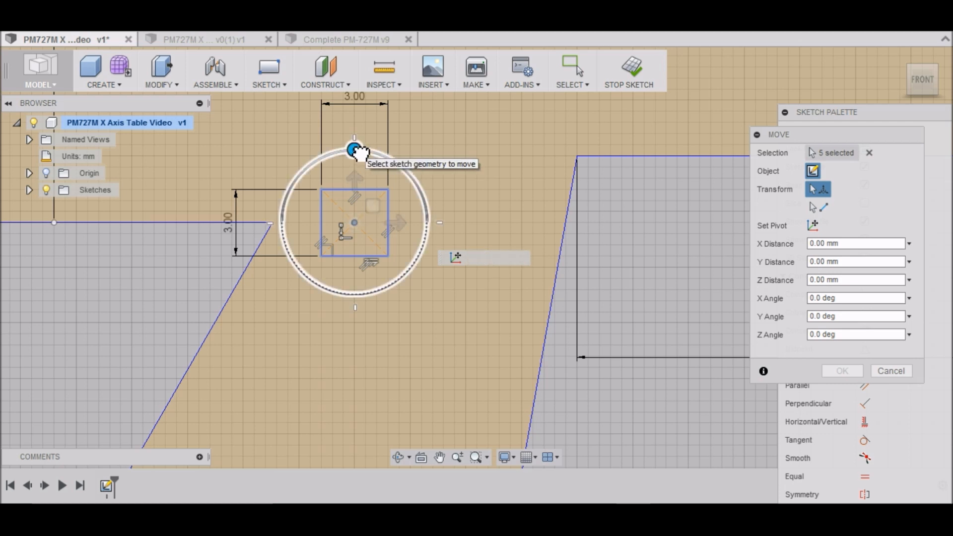
mouse_move(357, 150)
mouse_down()
mouse_move(370, 148)
mouse_move(408, 178)
mouse_up()
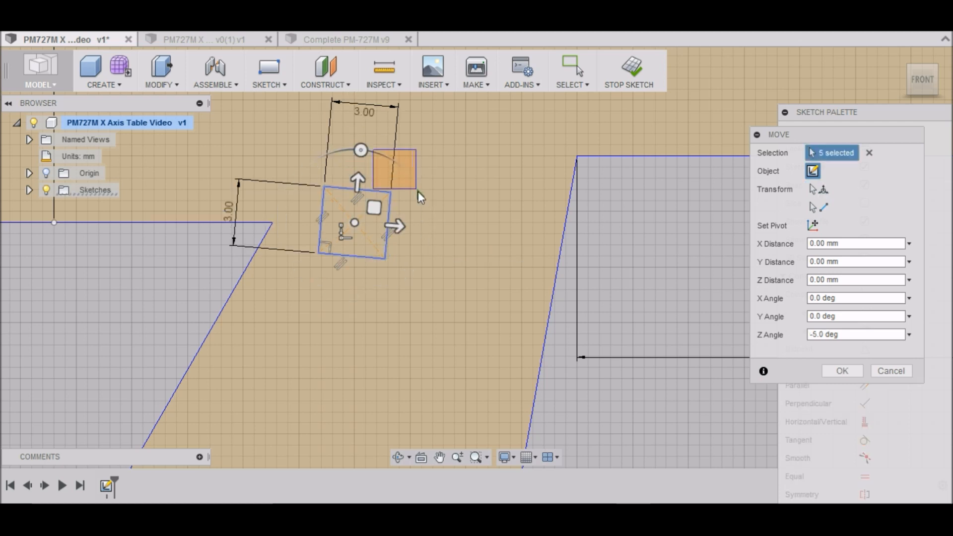
drag(368, 150, 412, 181)
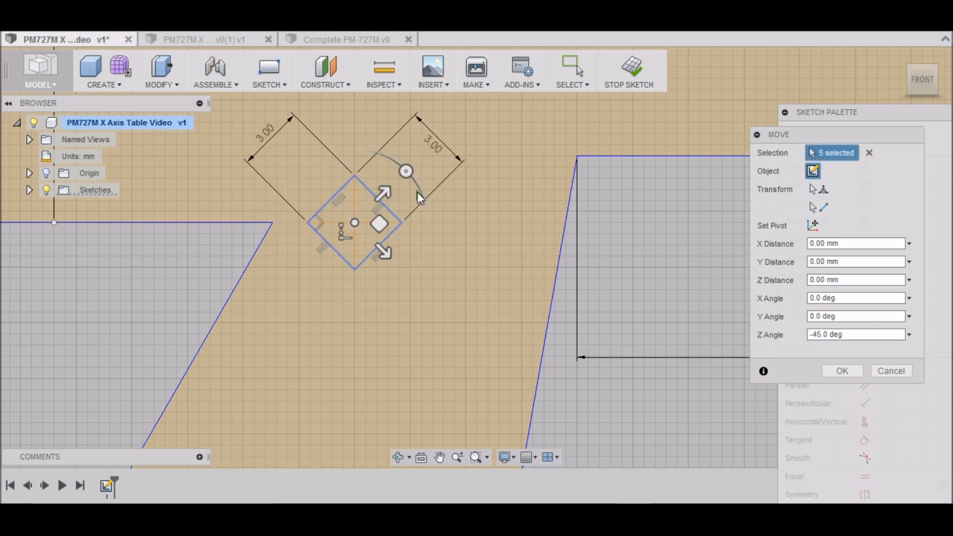
- Move the rotated square -3.469 mm in X and Y so it overlaps the dovetail's inner corner
click(382, 226)
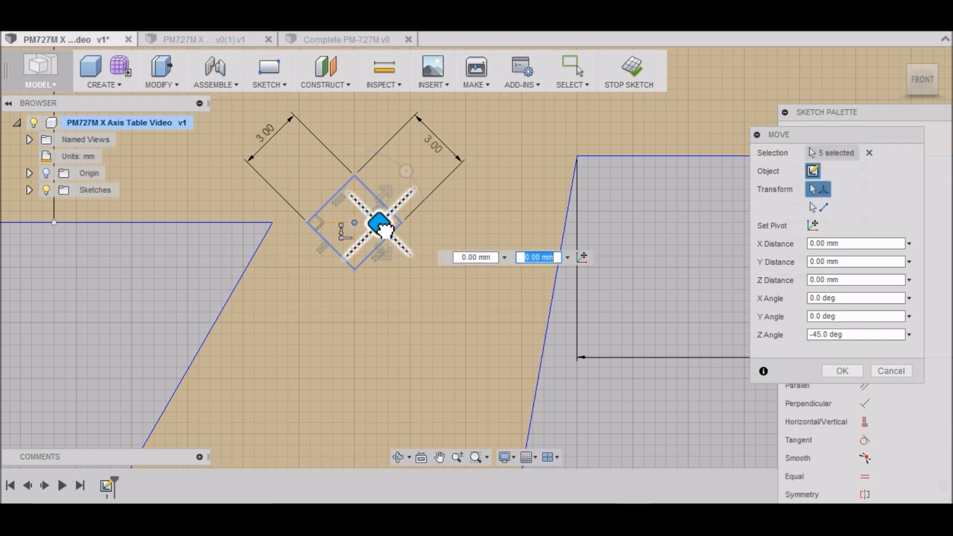
mouse_move(385, 230)
mouse_down()
mouse_move(255, 229)
mouse_move(276, 228)
mouse_up()
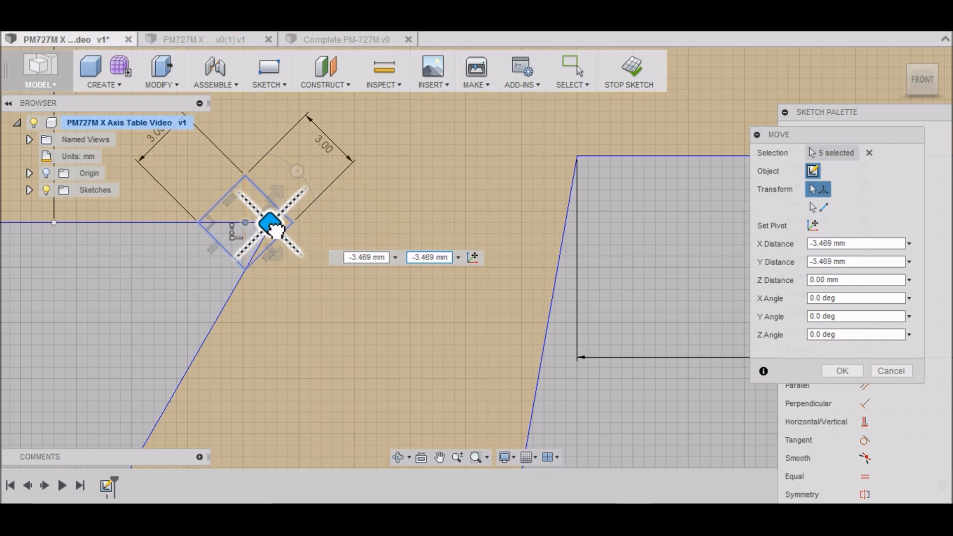
drag(276, 230, 276, 230)
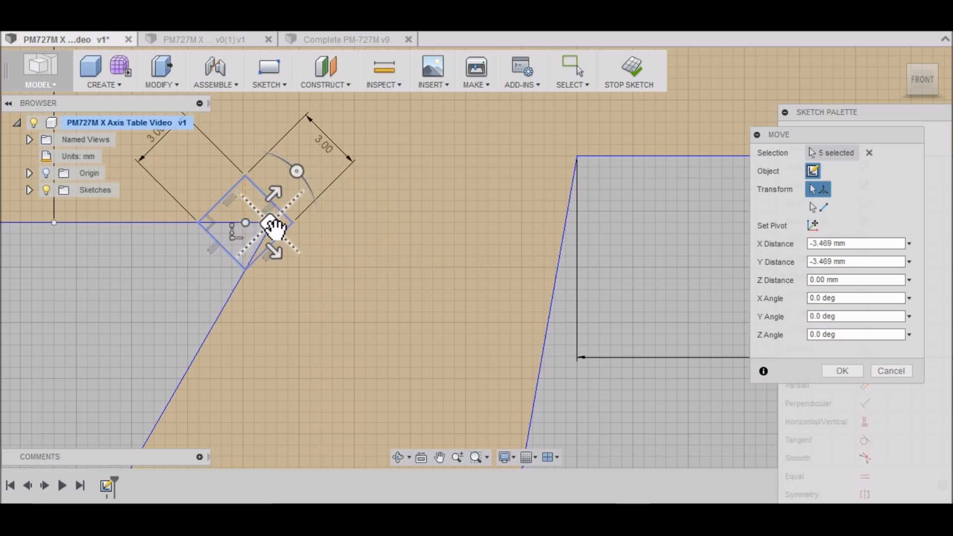
click(842, 372)
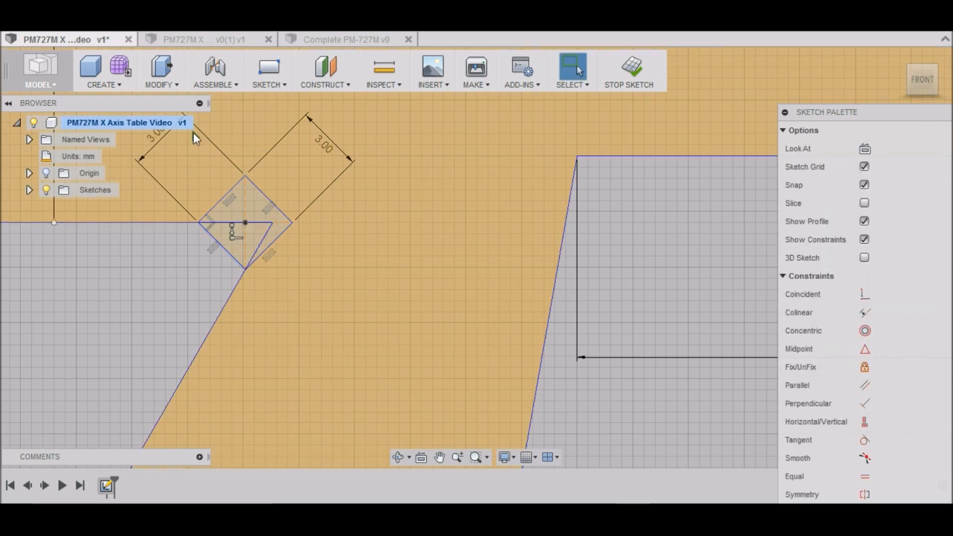
- Trim the diamond's lower-left side and the horizontal and slanted profile lines inside it to open the corner relief
key(t)
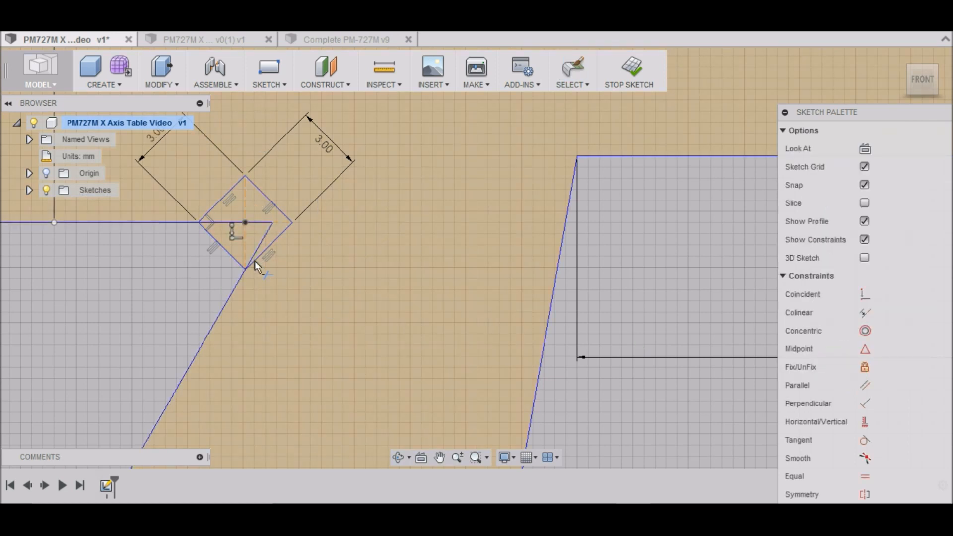
click(231, 260)
click(224, 222)
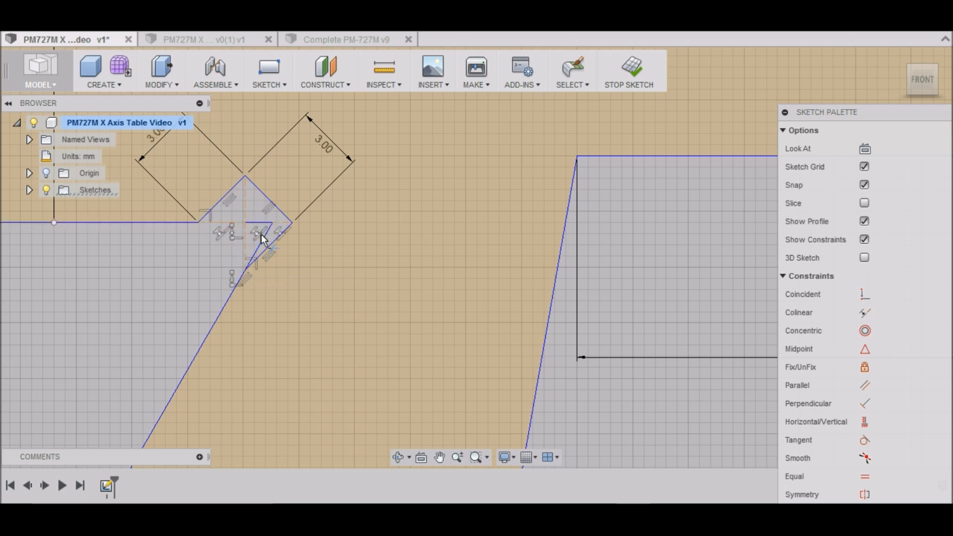
click(259, 224)
key(Escape)
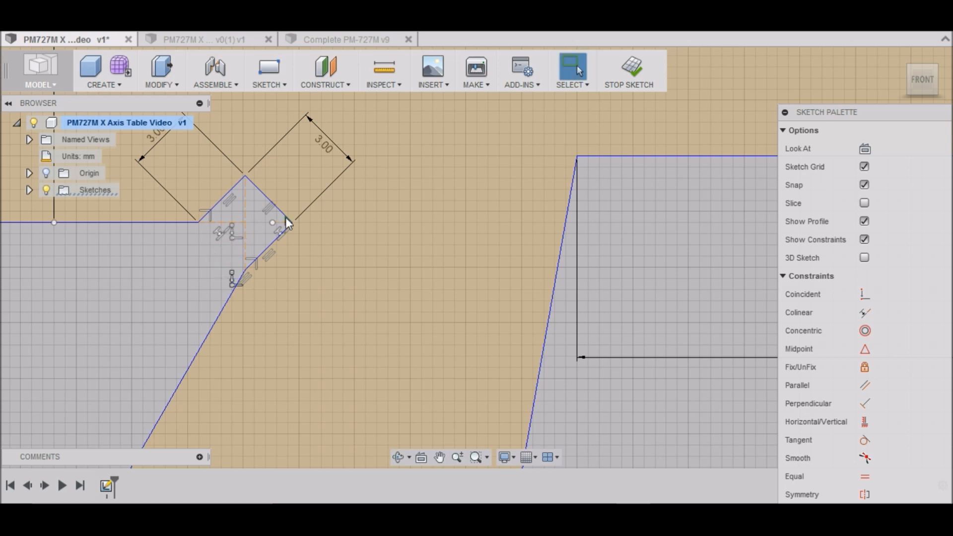
- Delete both 3 mm dimensions from the corner relief diamond
click(324, 193)
key(Delete)
click(231, 162)
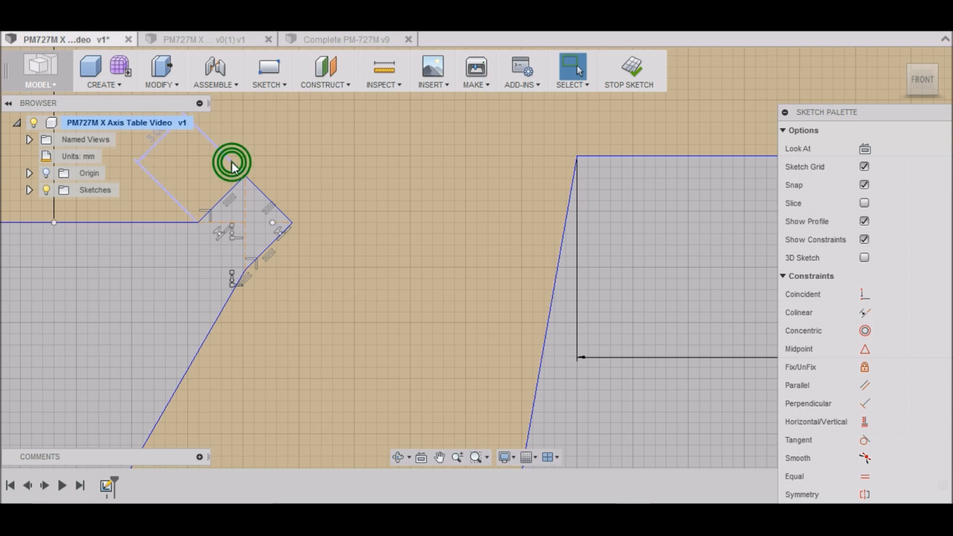
key(Delete)
- Draw a 25 mm wide by 10 mm high two-point rectangle inward from the profile's upper-right corner
scroll(328, 253, down, 5)
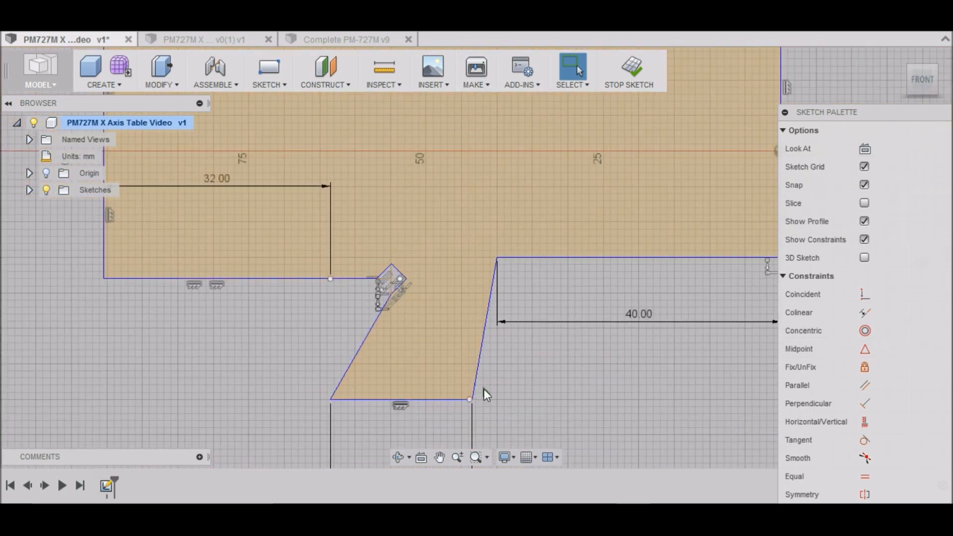
scroll(436, 360, down, 3)
scroll(412, 349, down, 2)
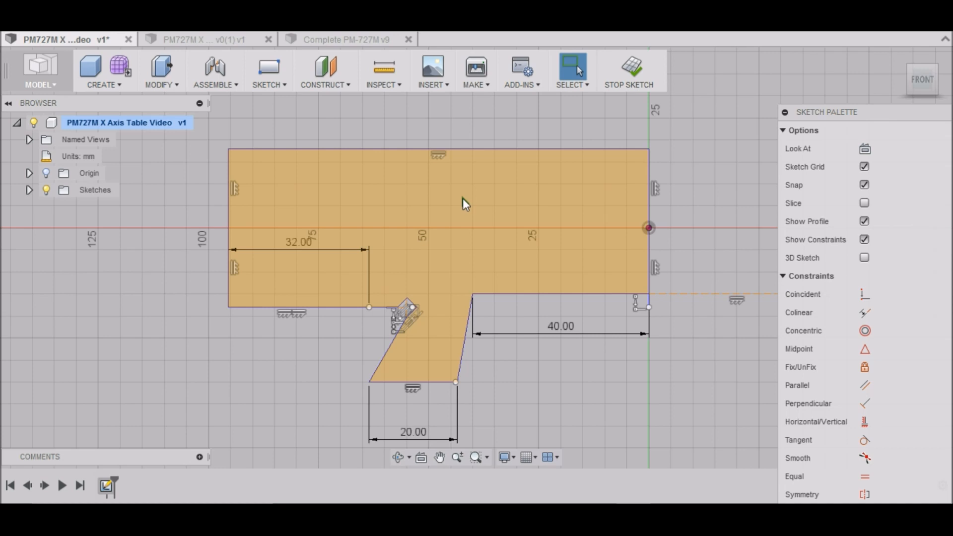
scroll(329, 242, down, 2)
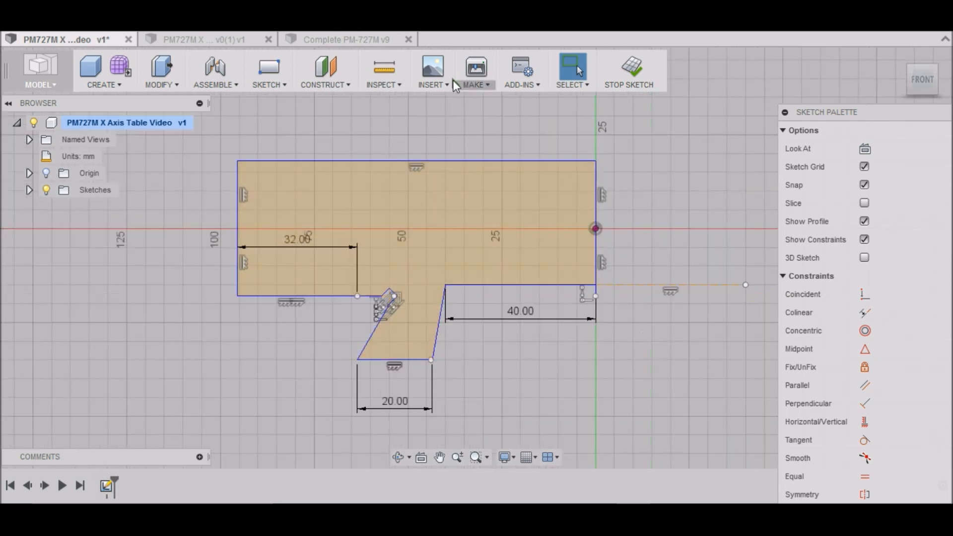
click(287, 85)
mouse_move(281, 138)
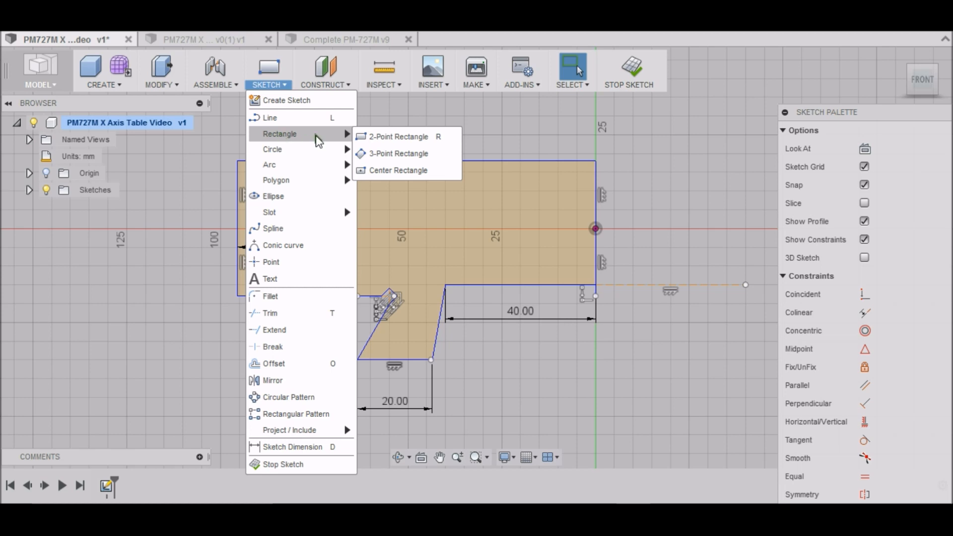
click(374, 138)
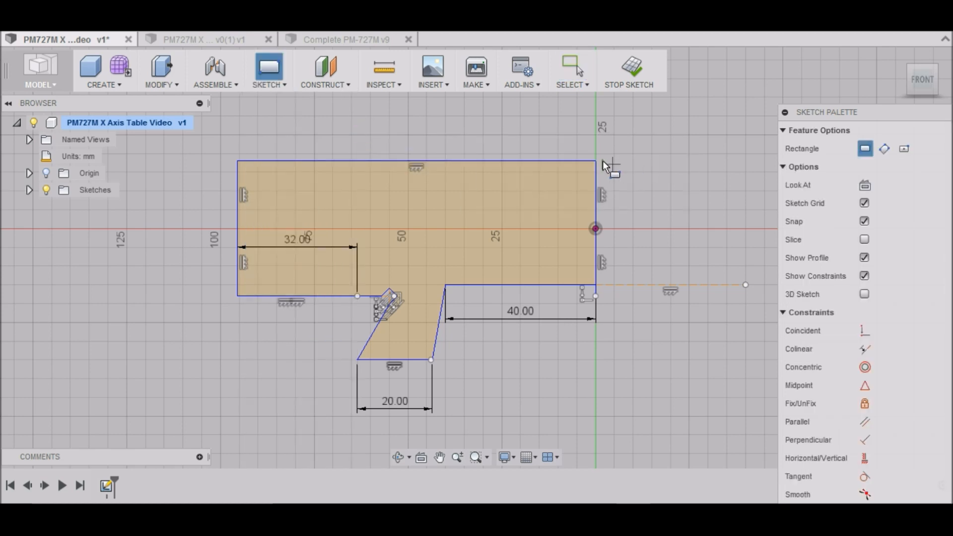
click(595, 162)
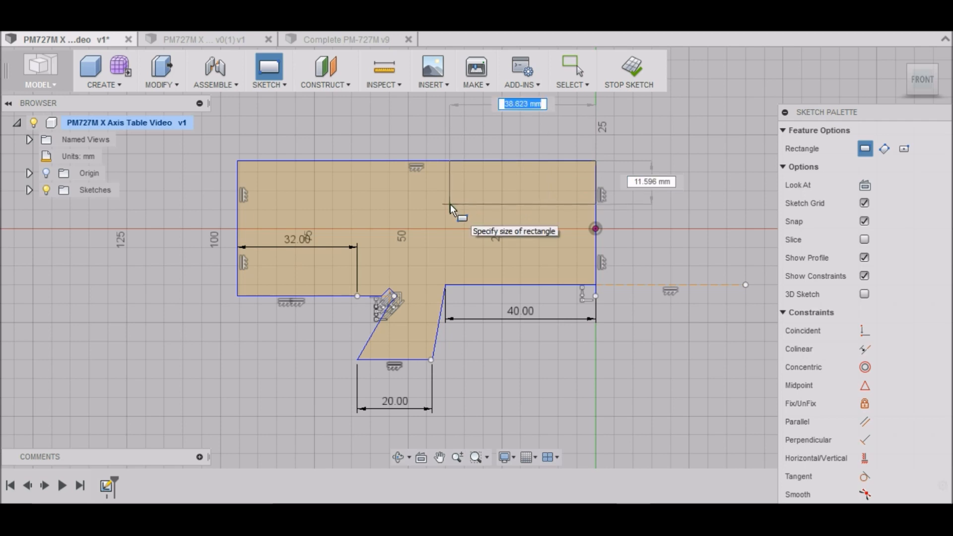
text(25)
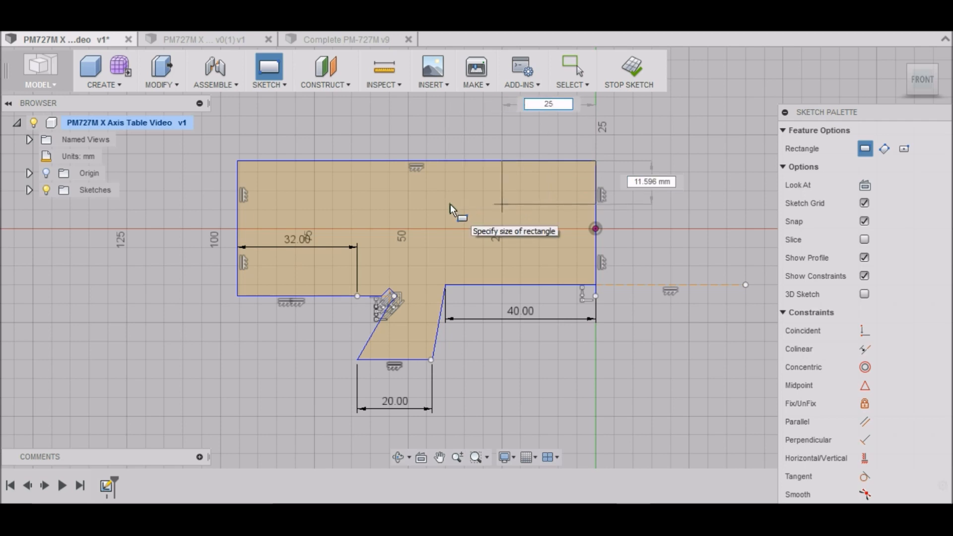
key(Tab)
text(10)
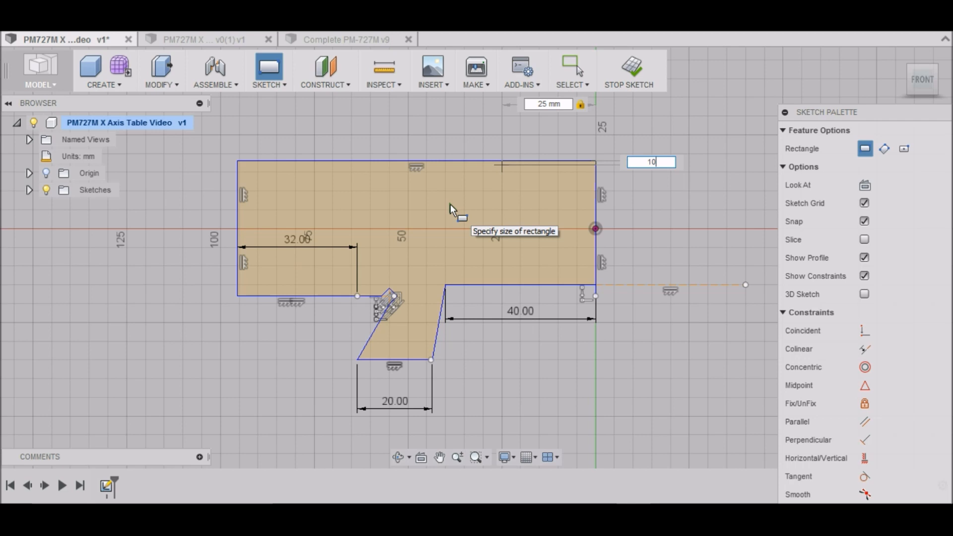
key(Return)
key(Escape)
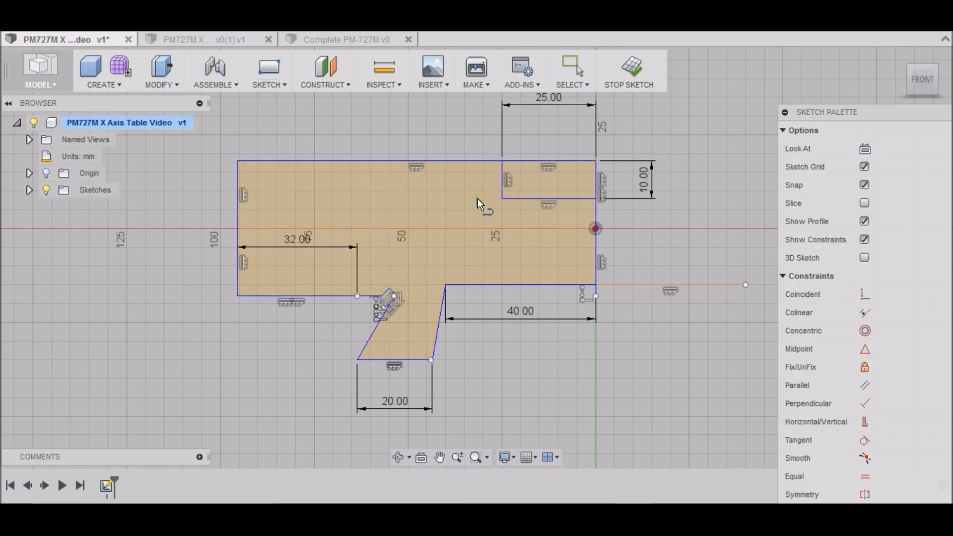
- Draw a short horizontal line leftward from the lower-left corner of the 25 mm by 10 mm rectangle
click(502, 199)
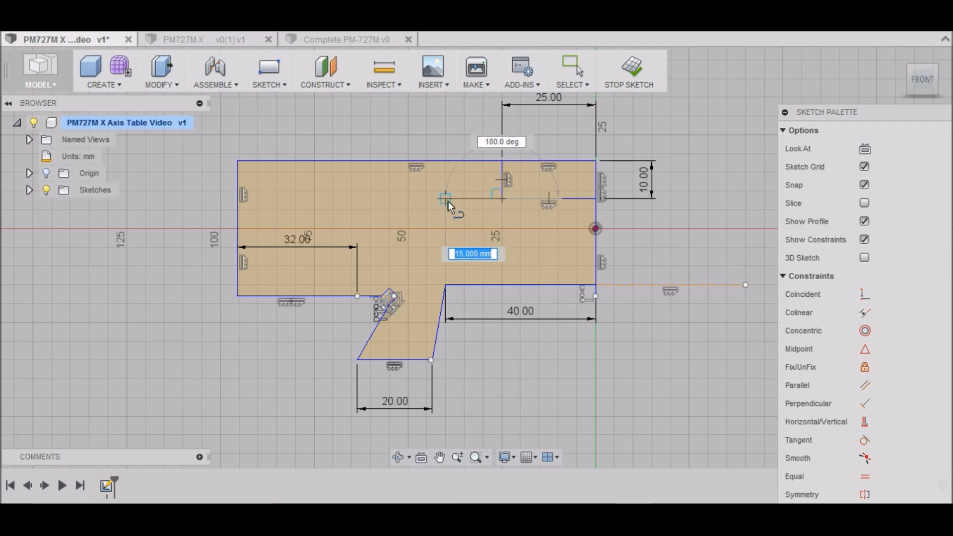
click(448, 201)
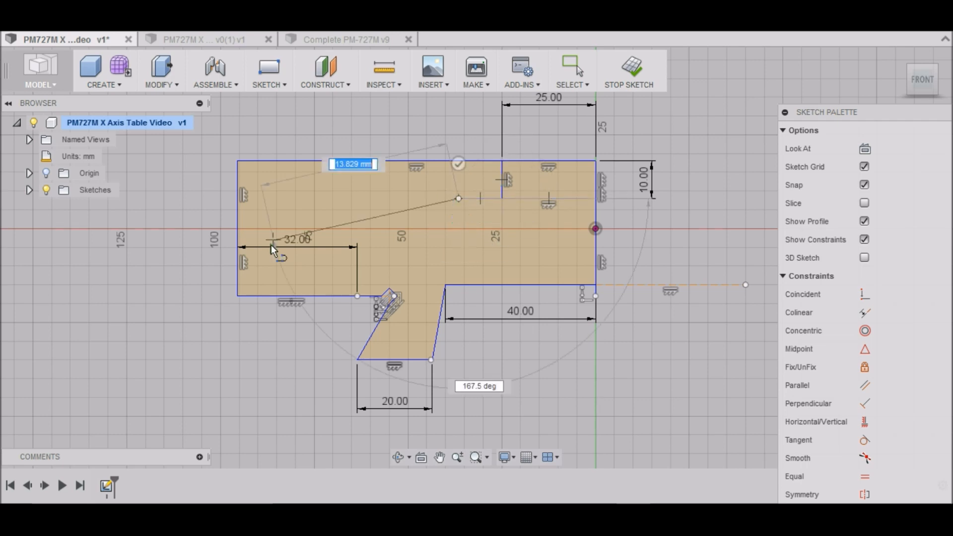
key(Escape)
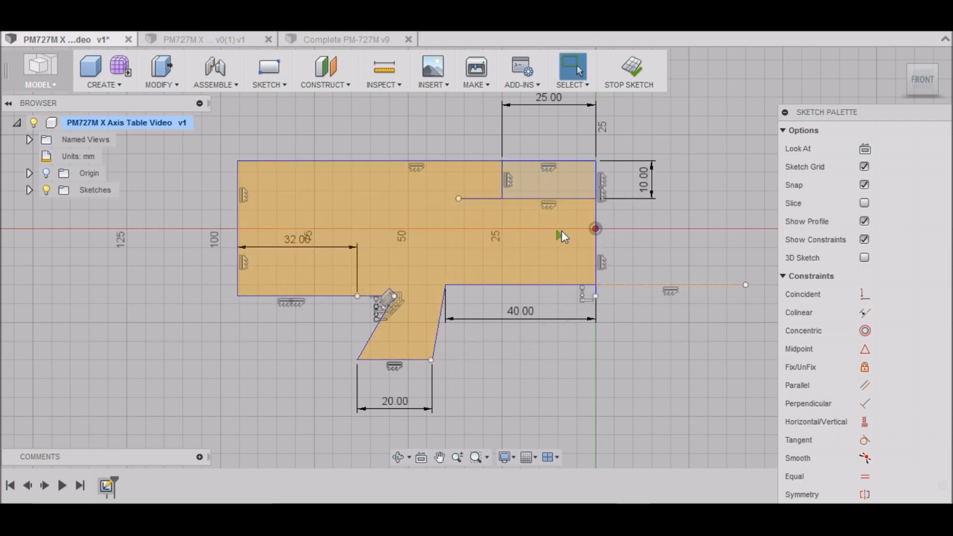
- Draw a 45 mm wide by 29 mm high two-point rectangle inward from the profile's upper-right corner
key(r)
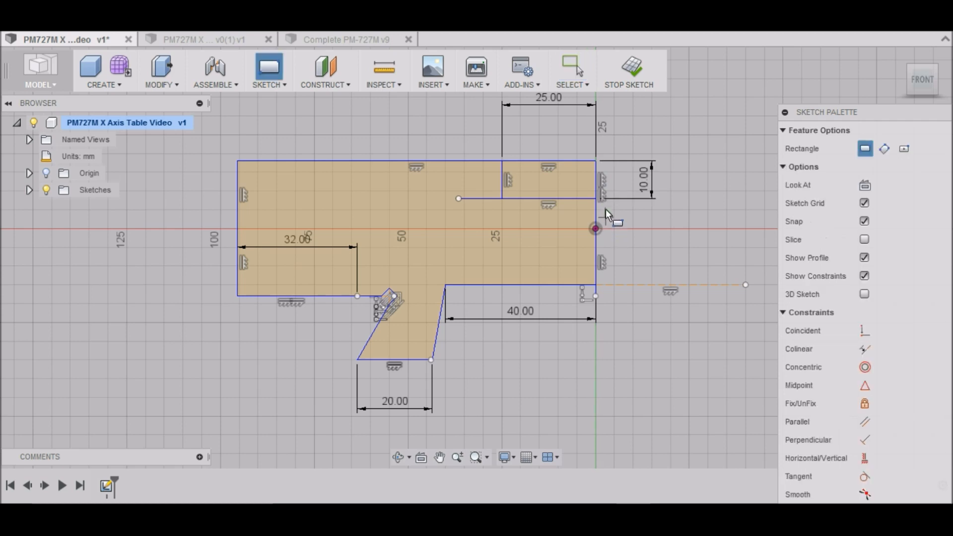
click(596, 161)
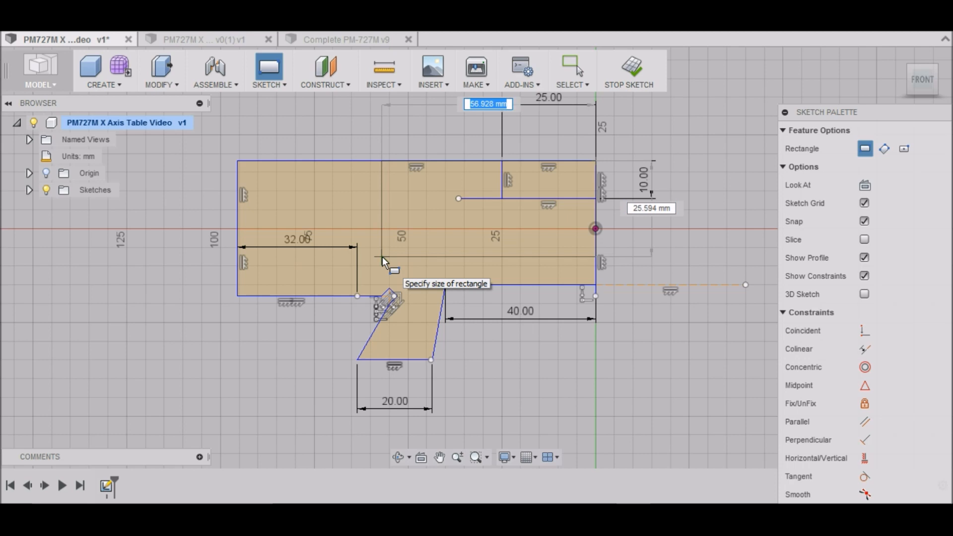
text(45)
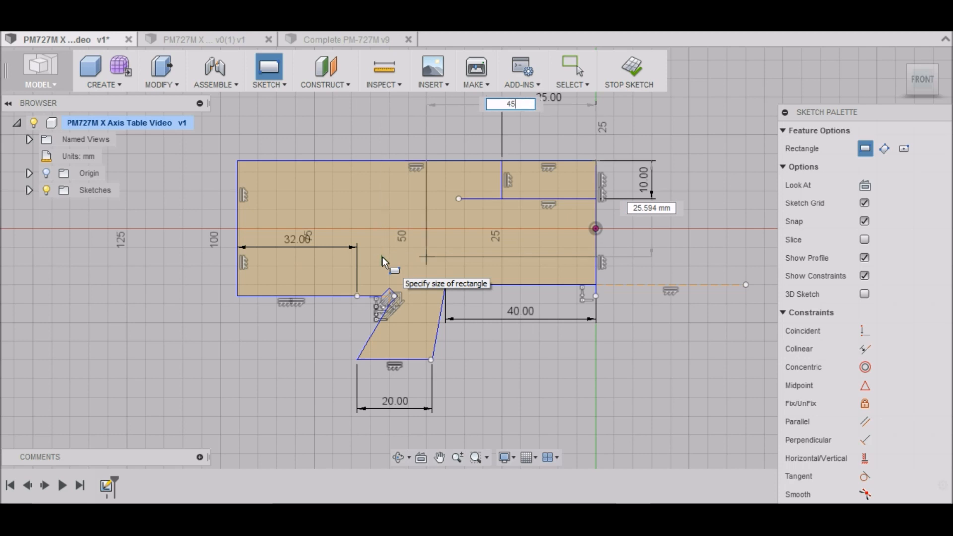
key(Tab)
text(29)
key(Tab)
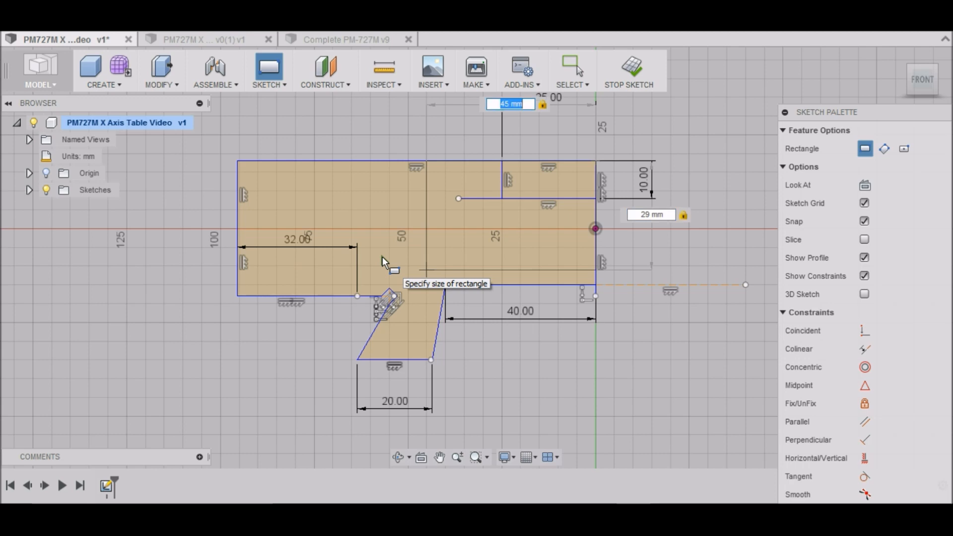
key(Return)
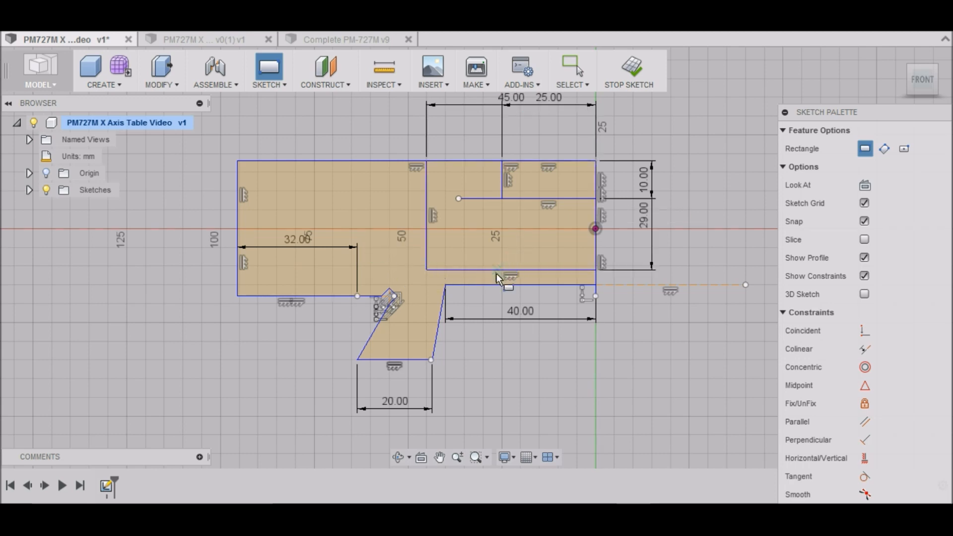
- Draw a 6 mm diameter circle centred on the lower-left corner of the 45 mm by 29 mm rectangle
click(276, 86)
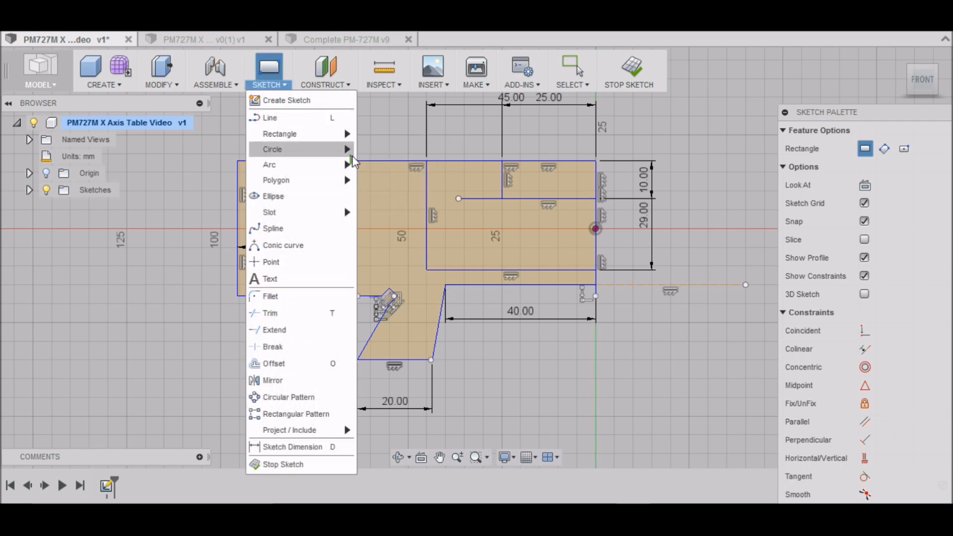
mouse_move(354, 153)
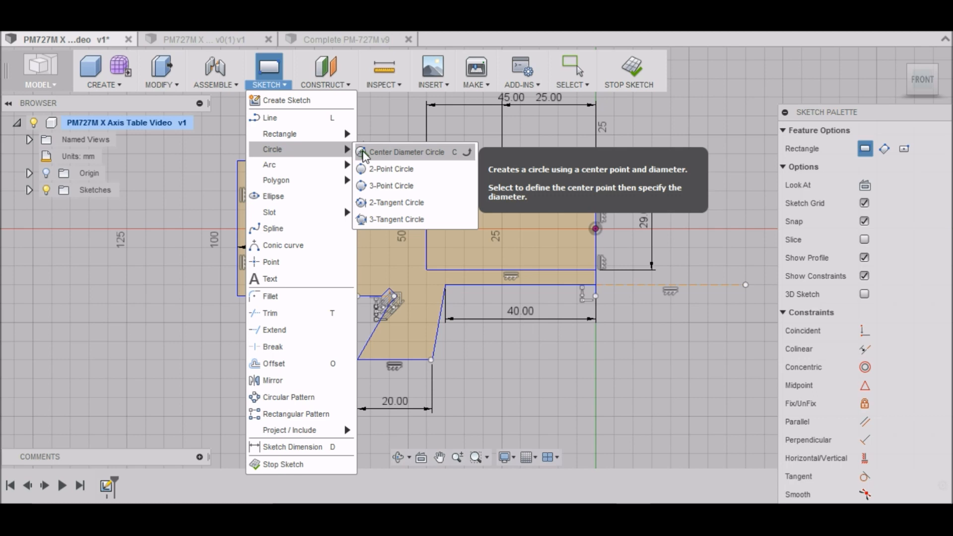
click(392, 152)
click(426, 270)
text(6)
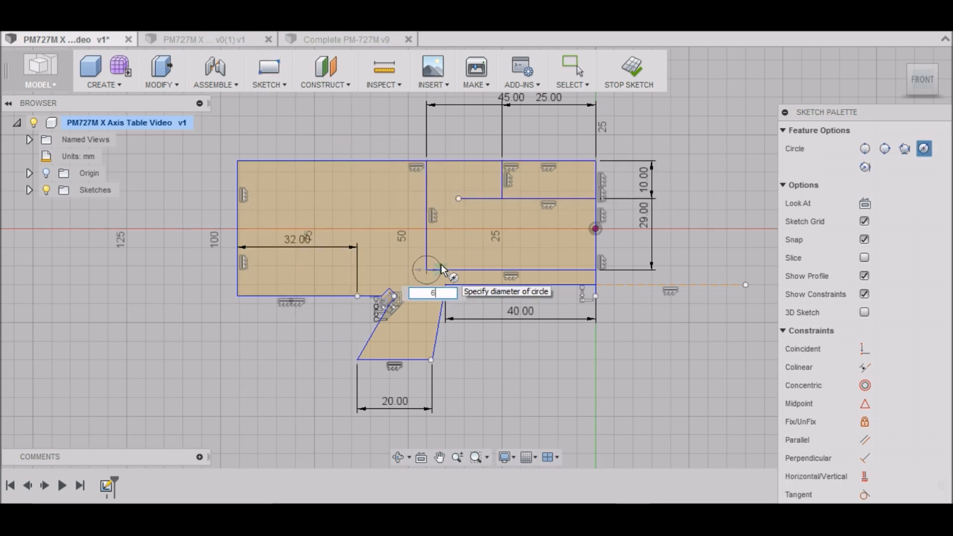
key(Return)
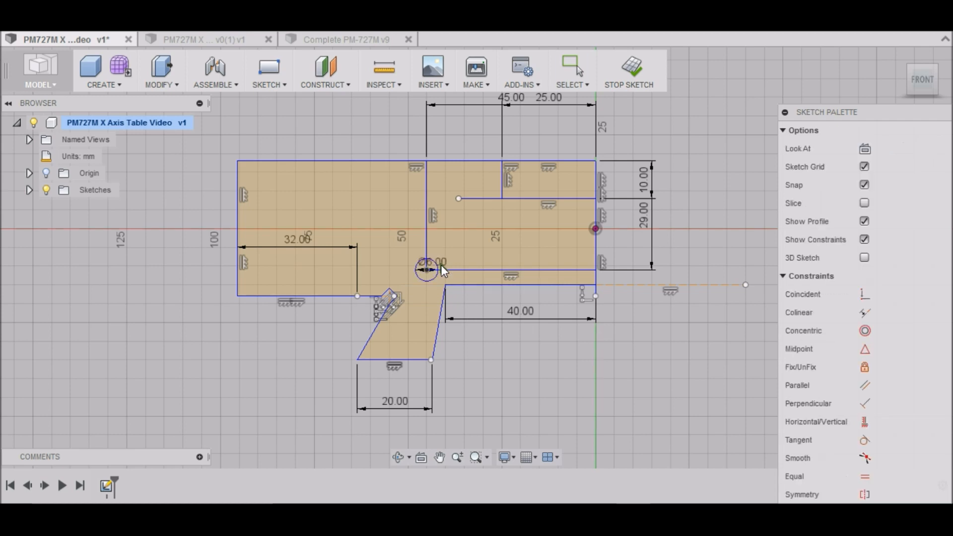
key(Escape)
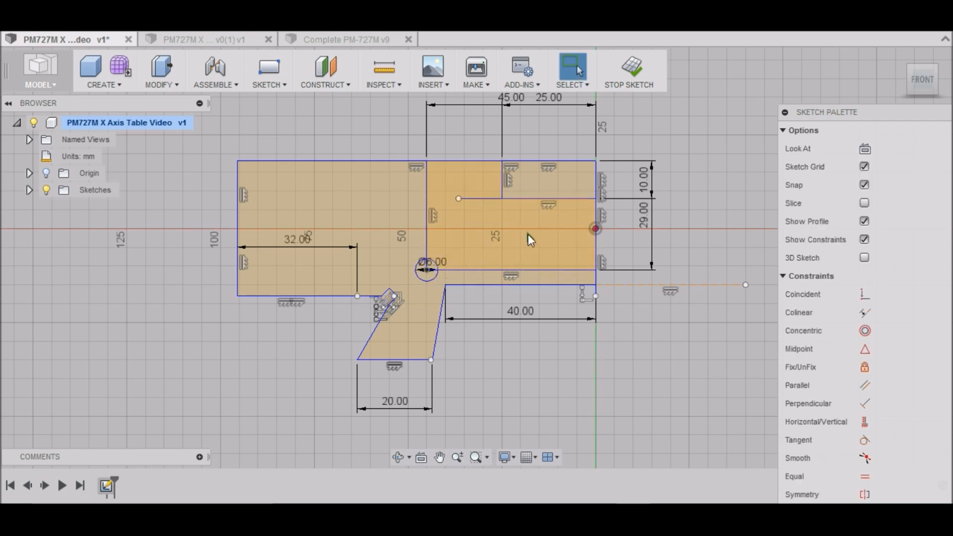
- Draw 6 mm diameter circles centred on the short horizontal line's free end and the small rectangle's lower-left corner
key(c)
click(459, 199)
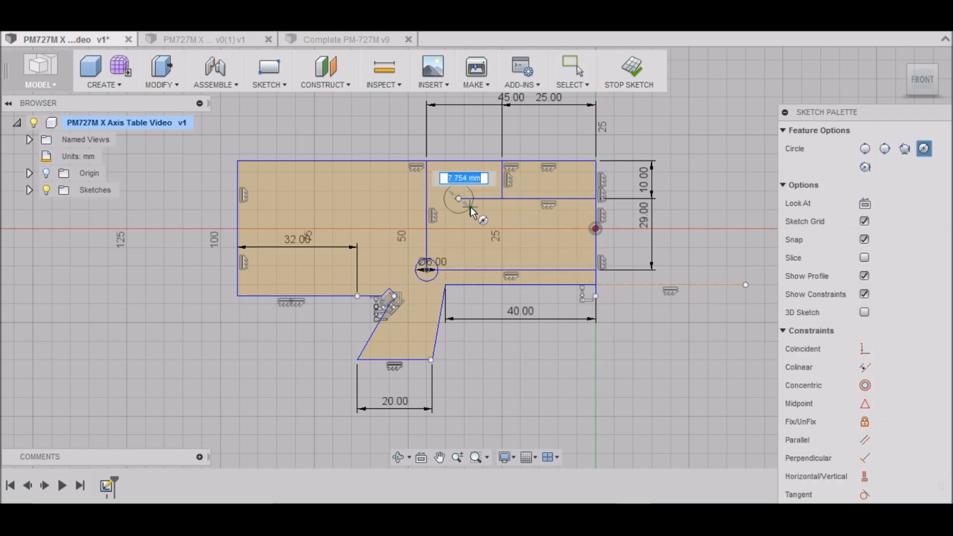
text(6)
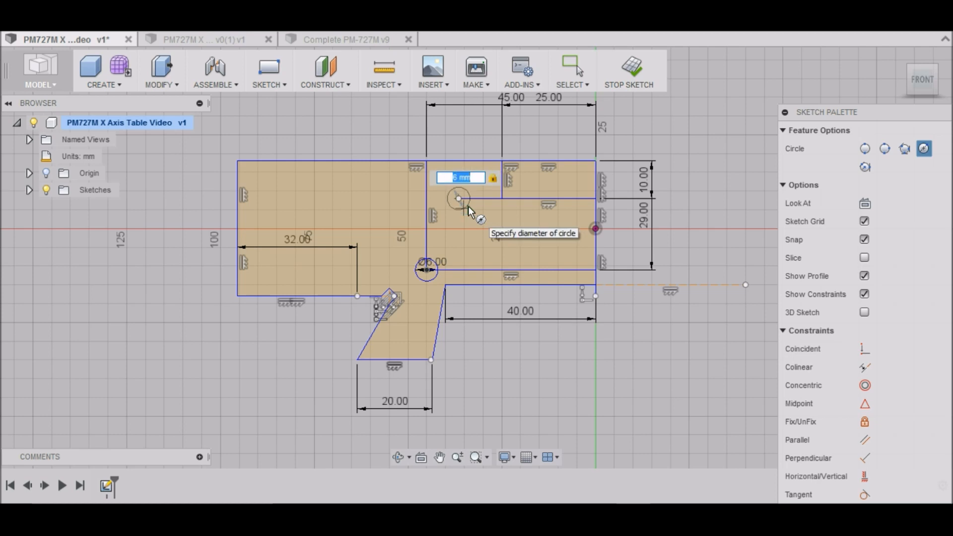
key(Return)
click(506, 199)
text(6)
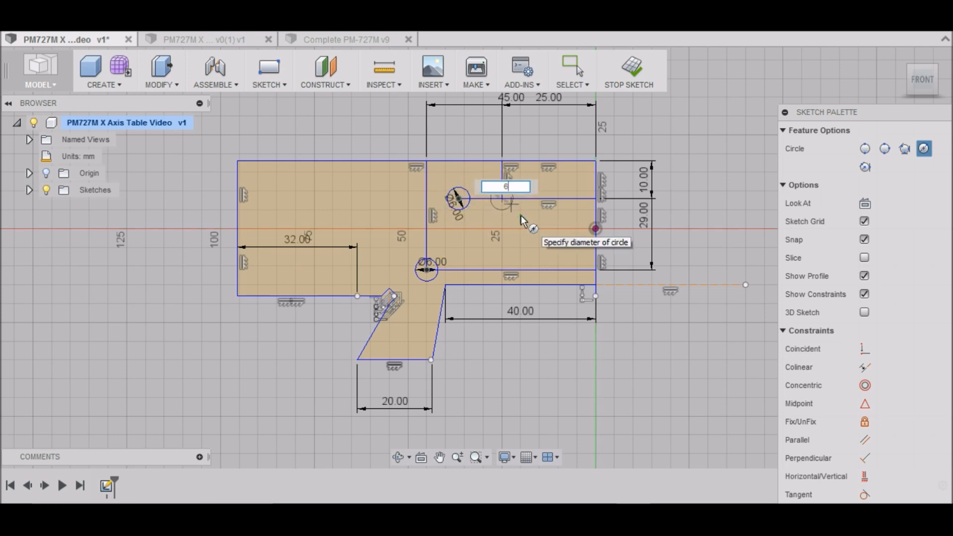
key(Return)
scroll(432, 262, up, 4)
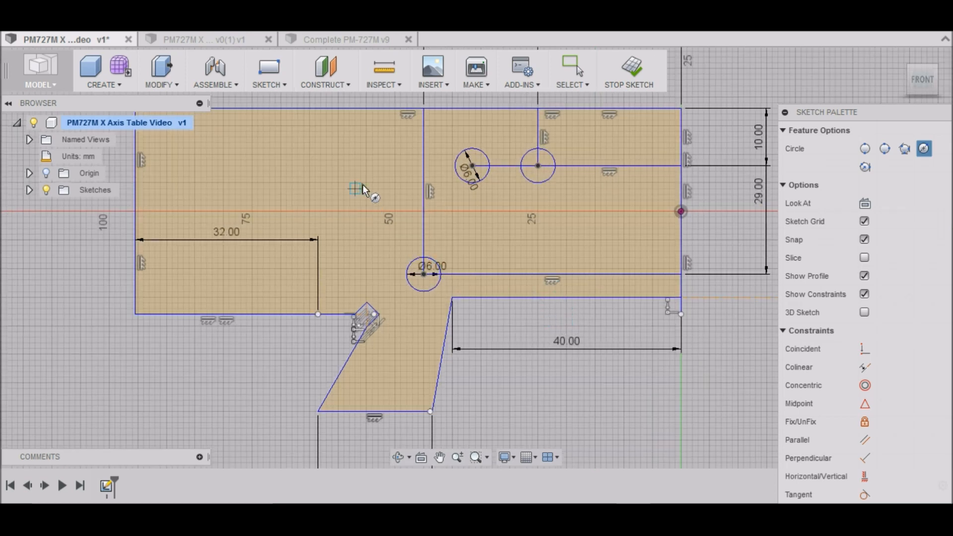
key(Escape)
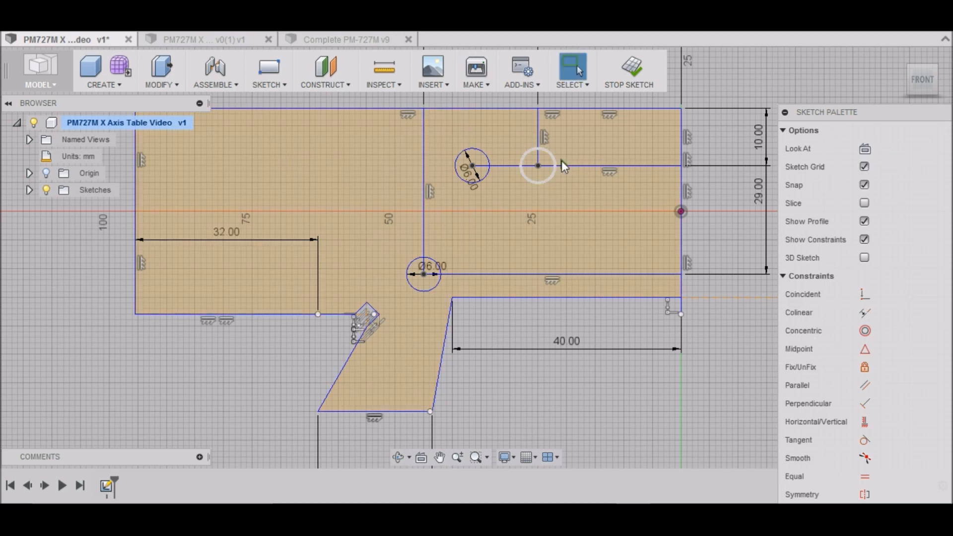
- Delete the short horizontal line and the inner sides of both helper rectangles, keeping the three circles
click(582, 165)
mouse_move(583, 167)
mouse_down()
mouse_move(547, 179)
mouse_move(478, 166)
mouse_move(500, 169)
mouse_up()
key(Delete)
click(539, 131)
key(Delete)
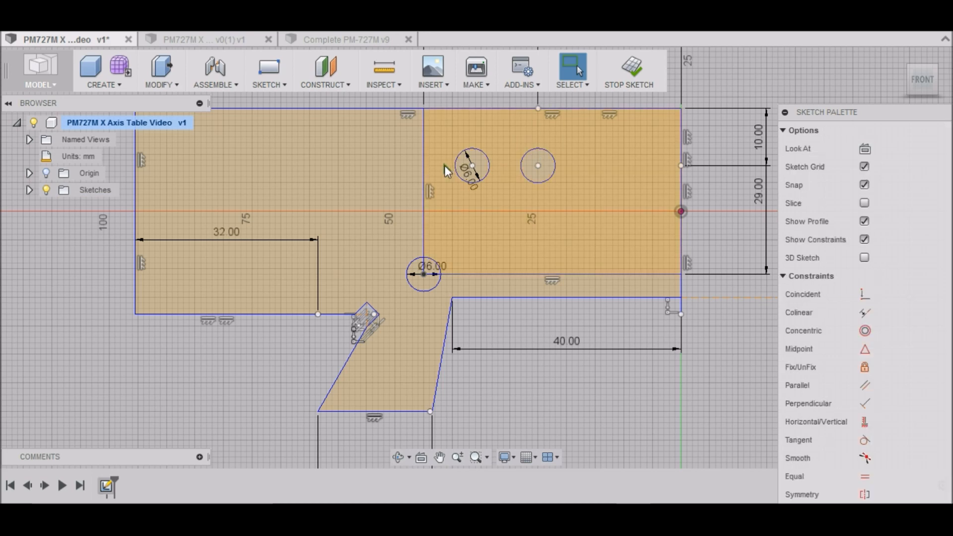
click(425, 168)
key(Delete)
click(481, 275)
key(Delete)
- Delete the 10 mm and 29 mm vertical dimensions beside the profile's right edge
scroll(546, 335, down, 2)
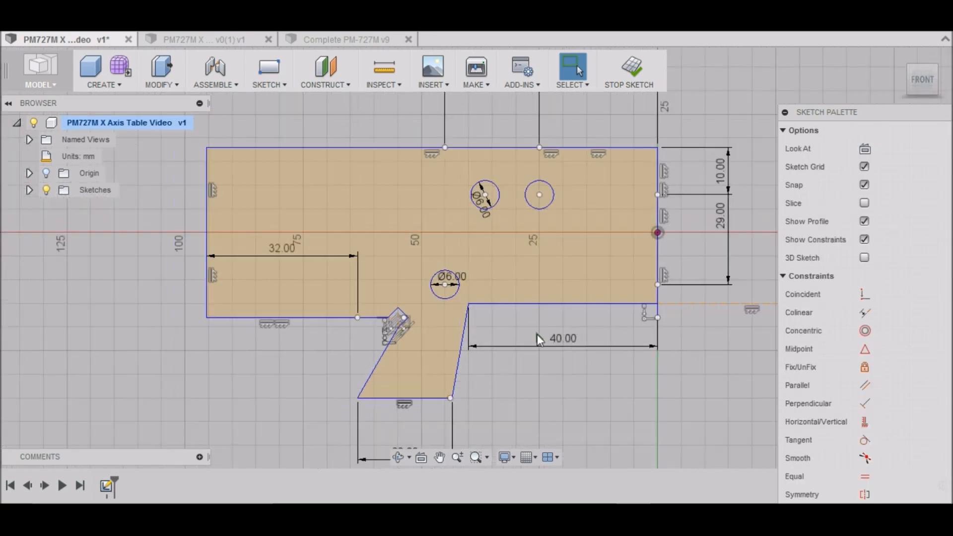
scroll(537, 334, down, 2)
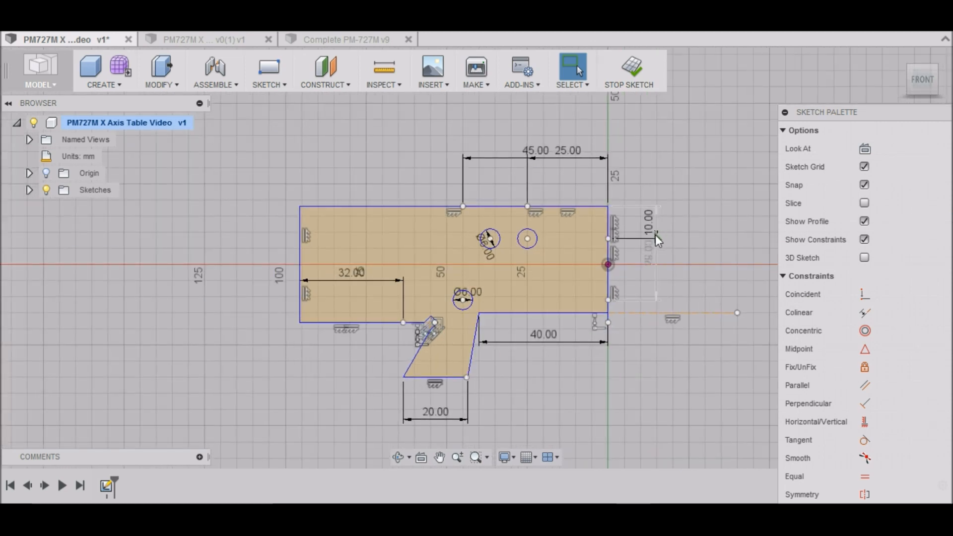
click(636, 240)
key(Delete)
click(631, 297)
key(Delete)
- Delete the 25 mm and 45 mm dimensions above the profile and the 32 mm dimension at its lower left
double_click(610, 183)
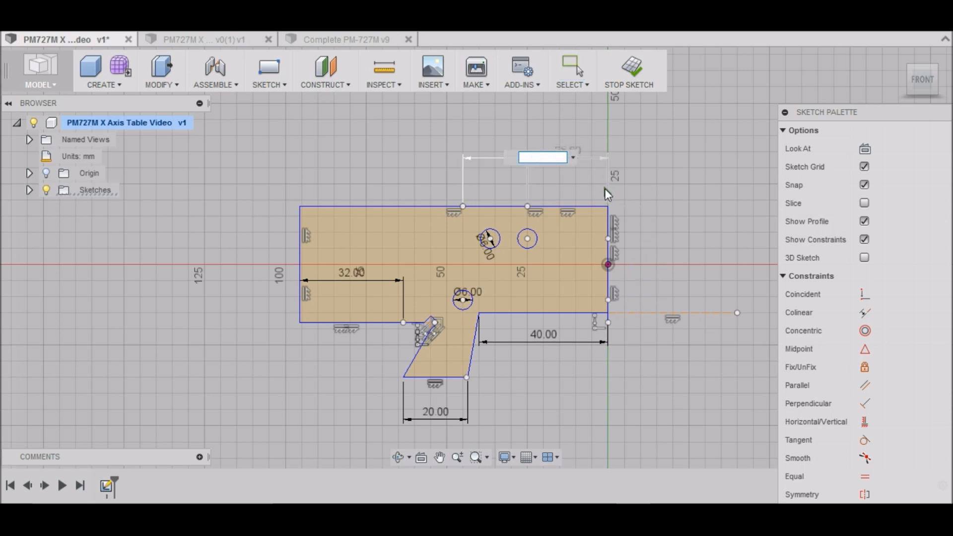
key(Return)
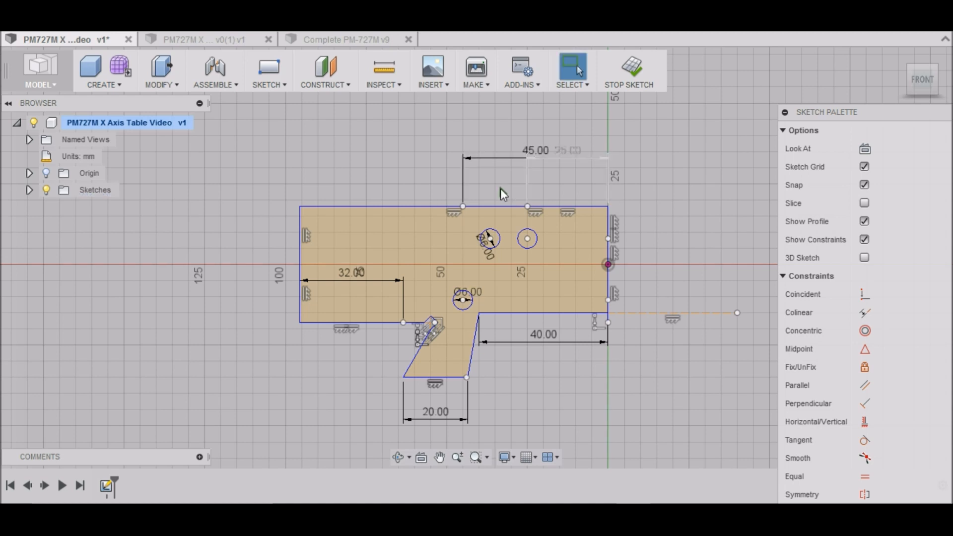
click(528, 188)
key(Delete)
click(465, 195)
key(Delete)
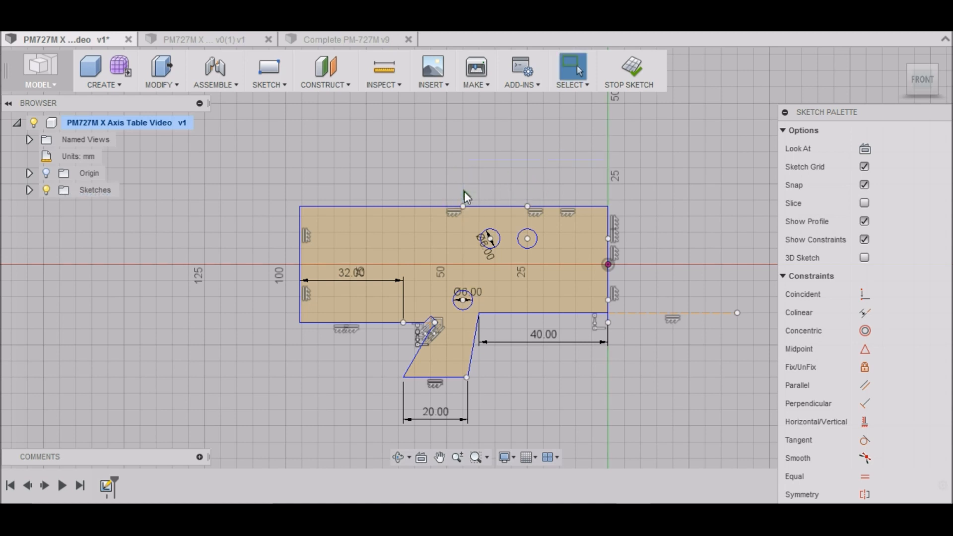
scroll(496, 342, up, 2)
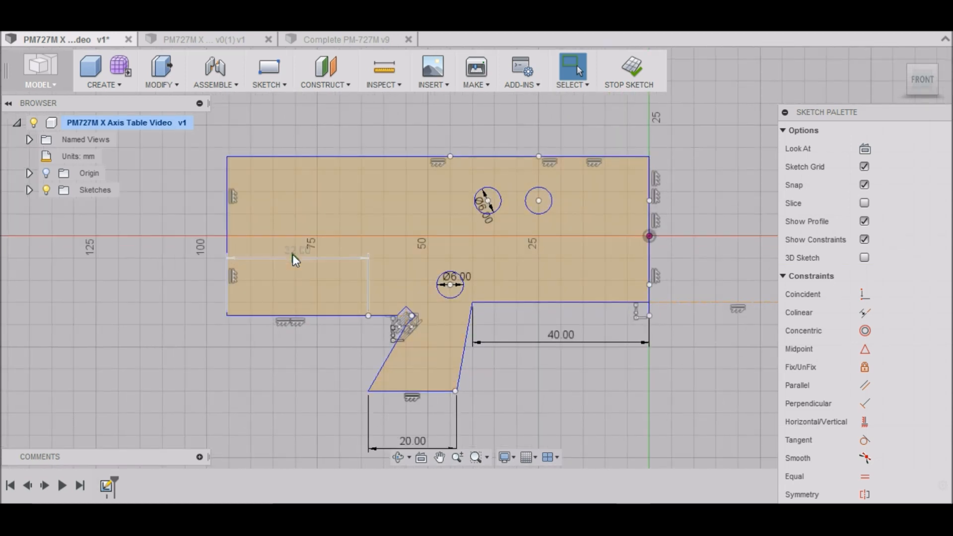
click(370, 288)
key(Delete)
- Mirror the entire half profile with its three circles about the vertical centre line
scroll(350, 234, down, 2)
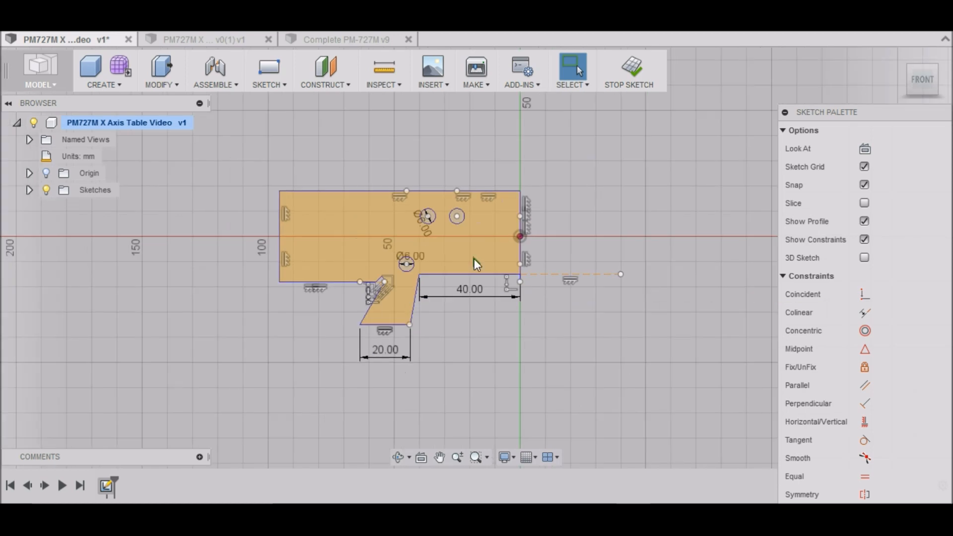
scroll(561, 299, up, 3)
scroll(569, 299, down, 1)
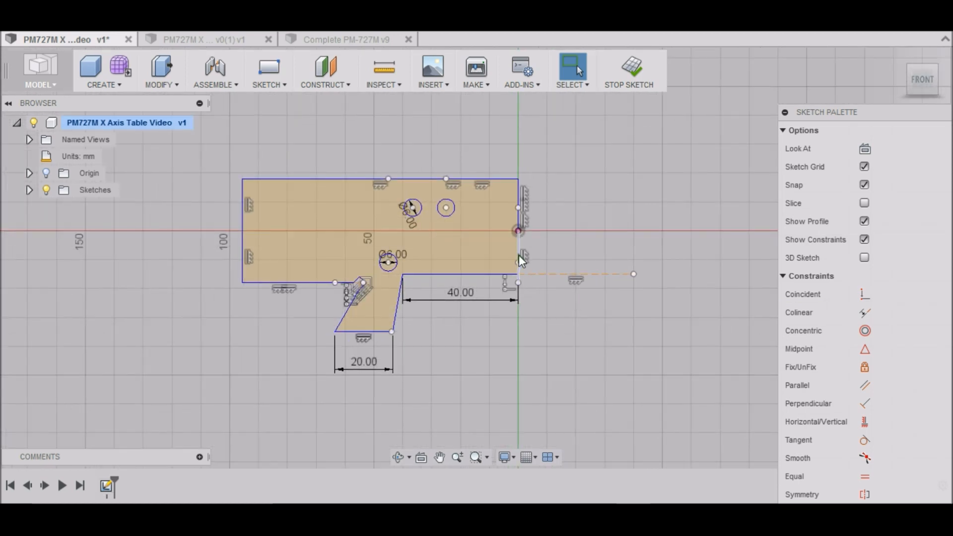
click(287, 87)
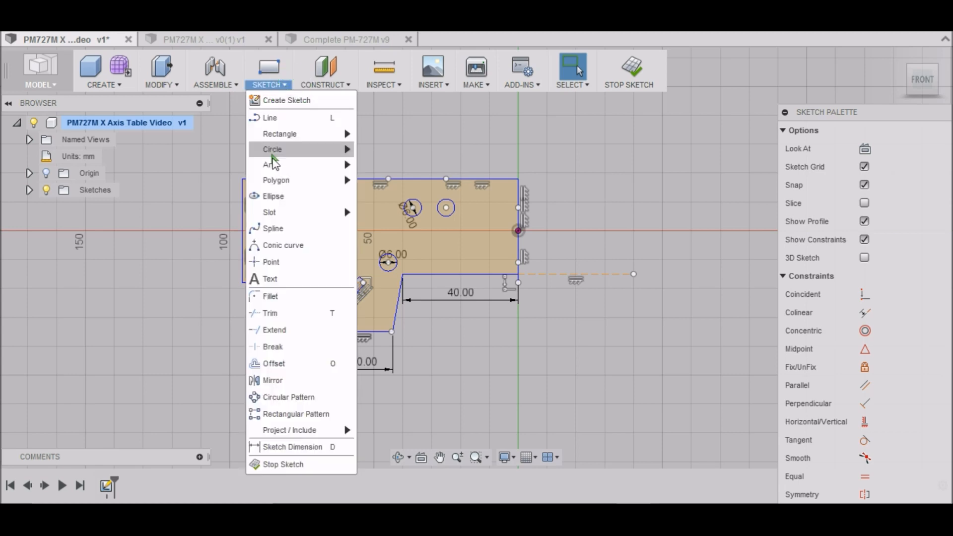
click(303, 375)
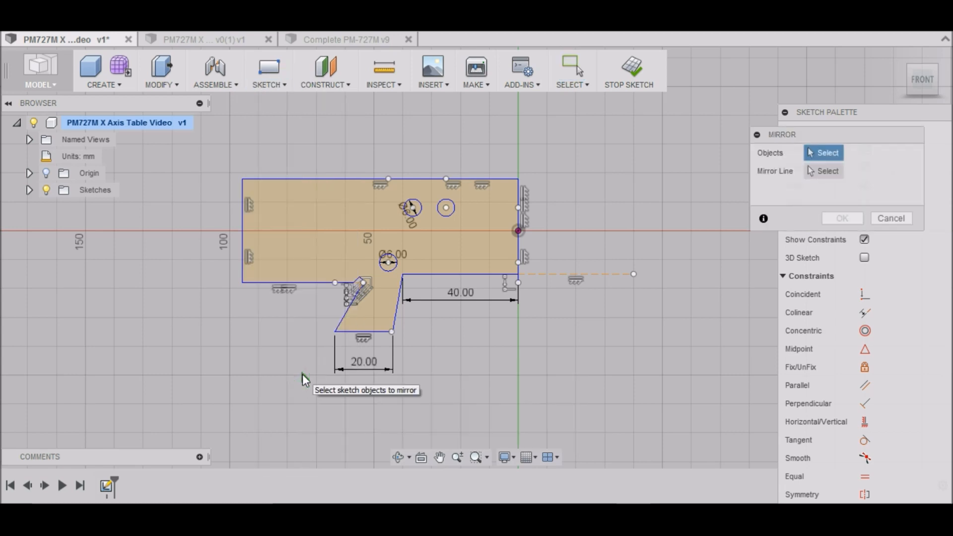
click(818, 173)
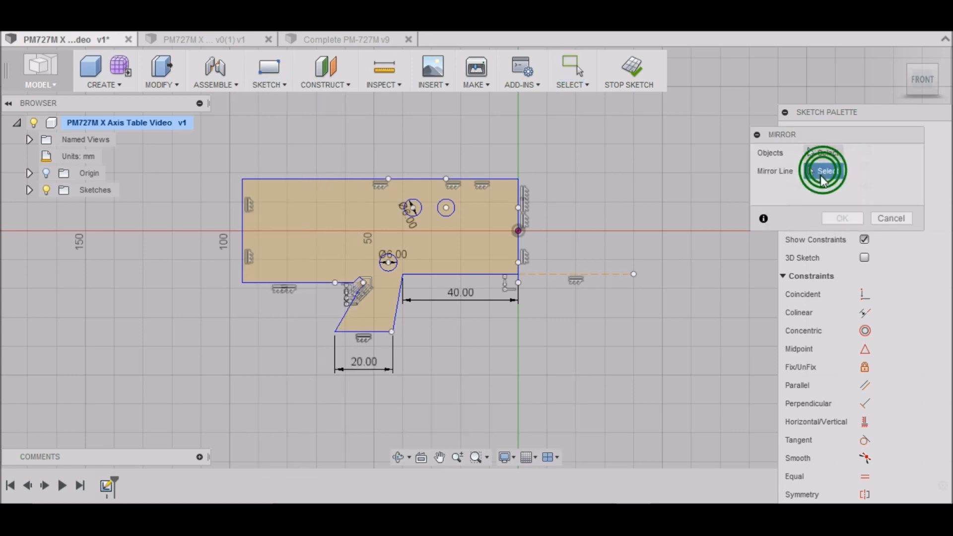
click(516, 250)
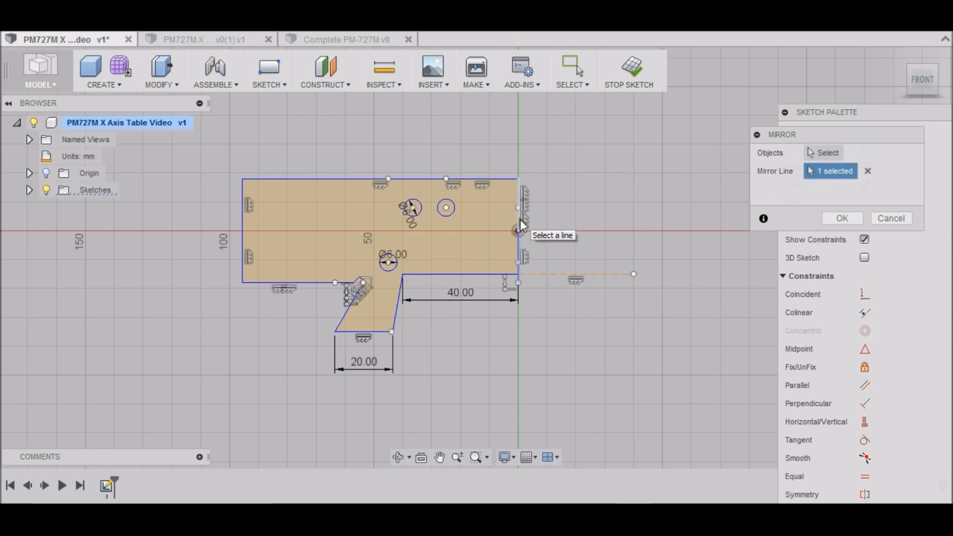
click(833, 154)
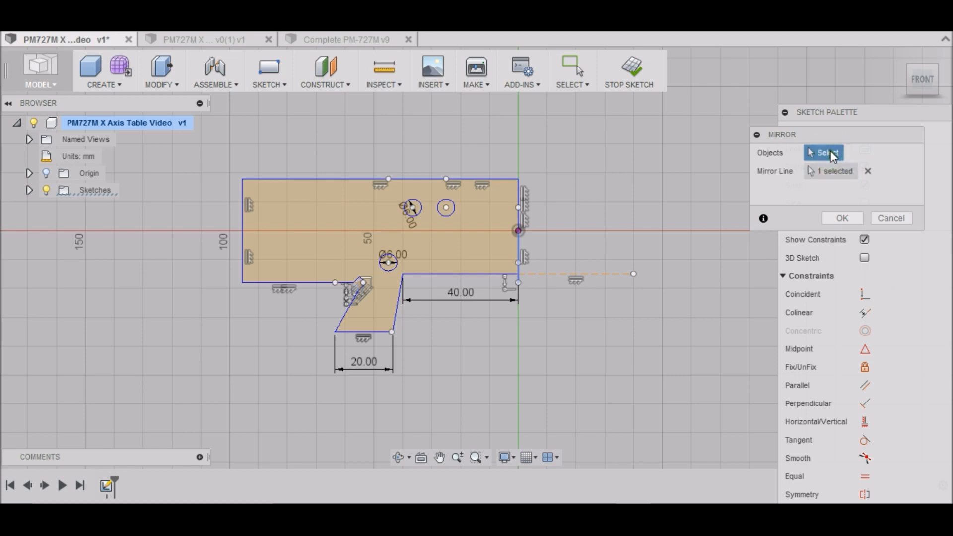
click(190, 151)
mouse_move(202, 155)
mouse_down()
mouse_move(399, 329)
mouse_move(599, 366)
mouse_move(648, 398)
mouse_up()
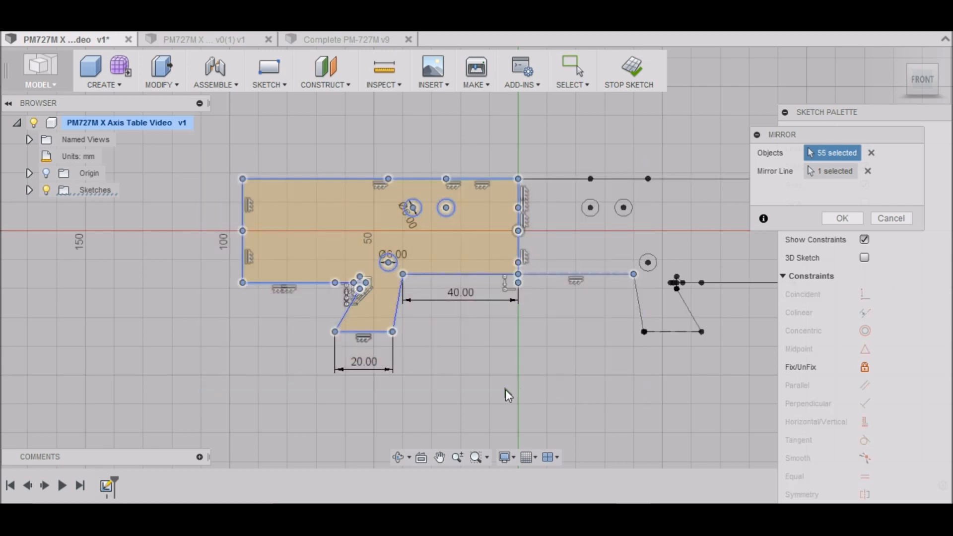
scroll(505, 389, down, 3)
scroll(659, 391, up, 2)
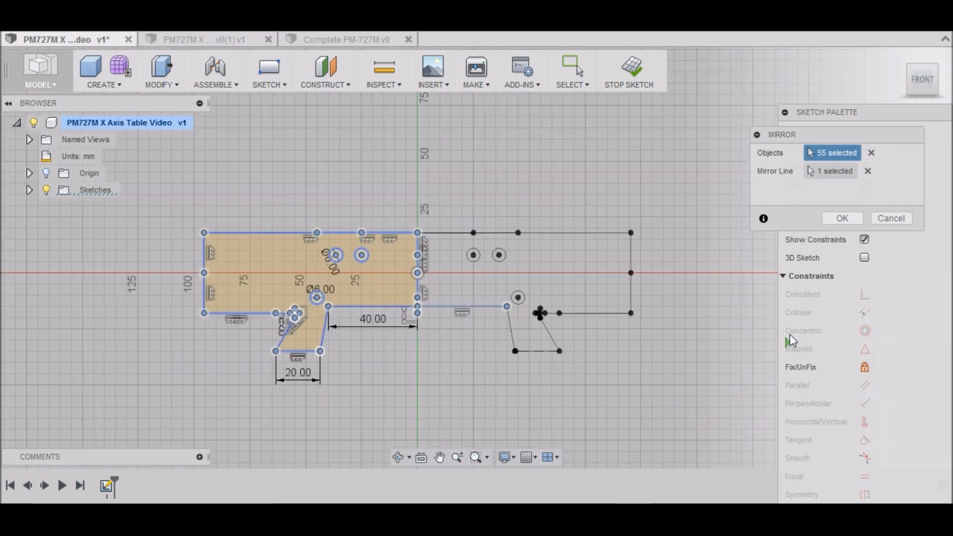
click(834, 219)
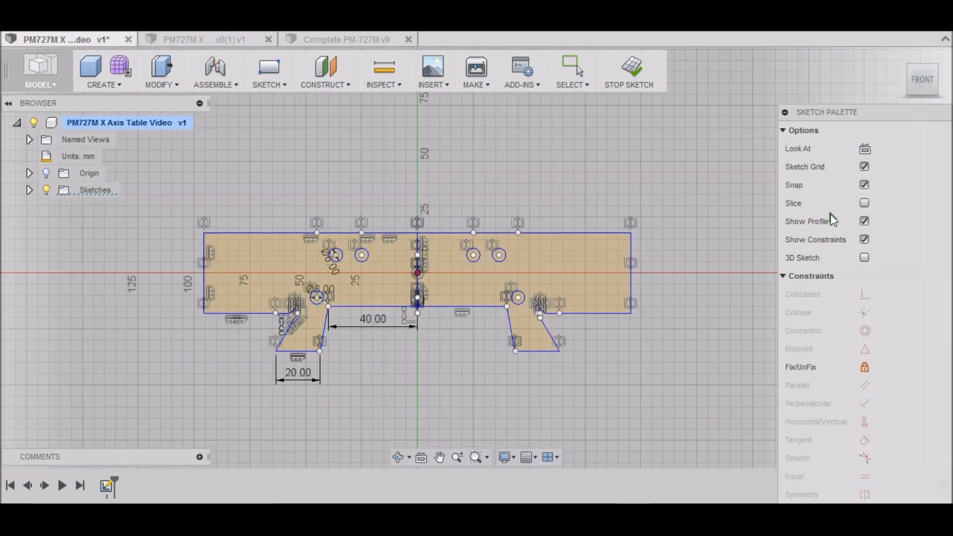
- Delete the 40 mm dimension and all vertical centre-line segments dividing the mirrored end profile
scroll(407, 371, up, 2)
scroll(407, 370, up, 1)
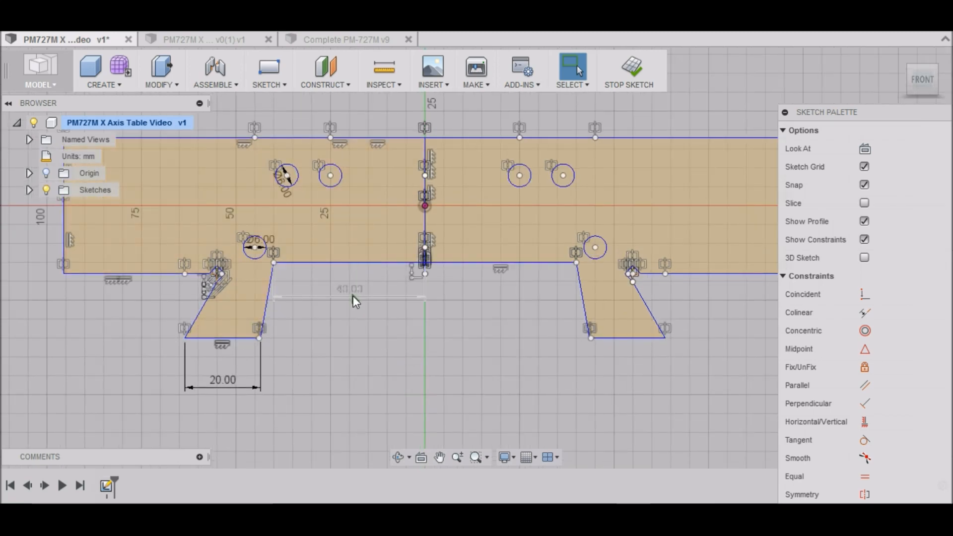
click(425, 293)
key(Delete)
click(425, 225)
key(Delete)
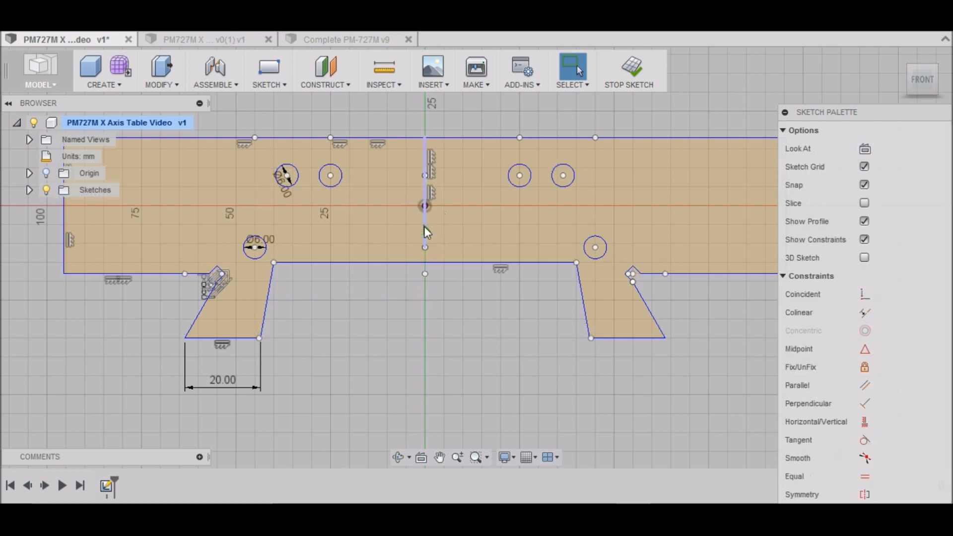
click(425, 230)
key(Delete)
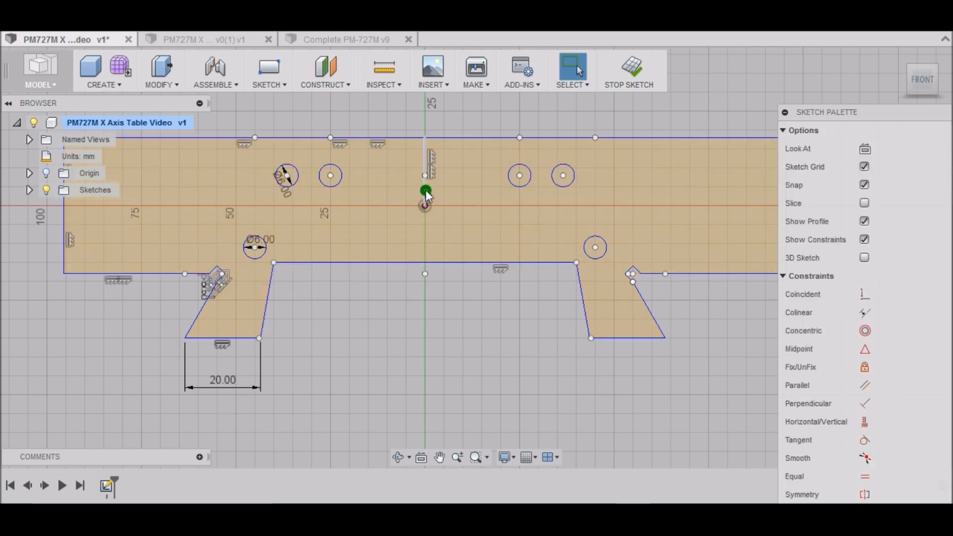
click(425, 189)
key(Delete)
click(425, 164)
key(Delete)
click(423, 162)
key(Delete)
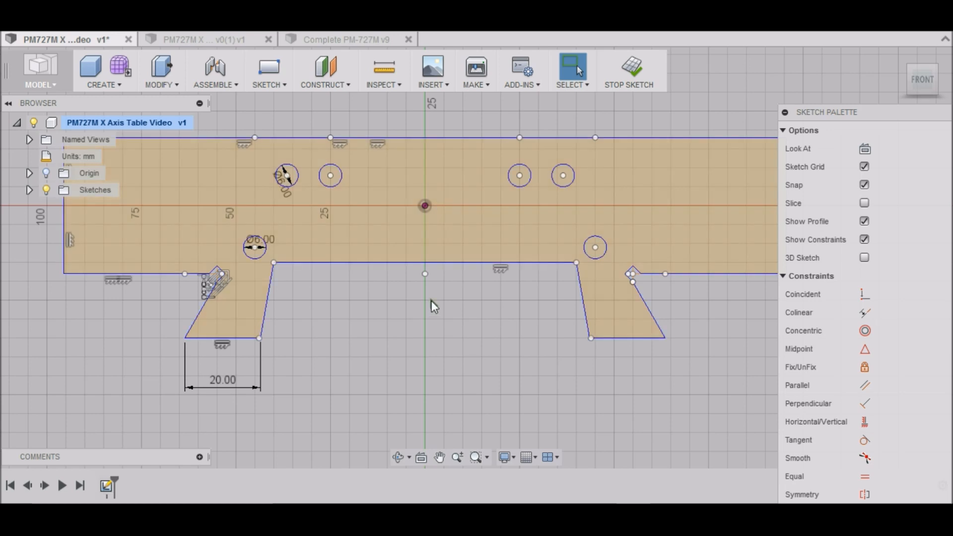
- Finish the end-profile sketch of the table
scroll(432, 293, down, 3)
scroll(429, 343, down, 1)
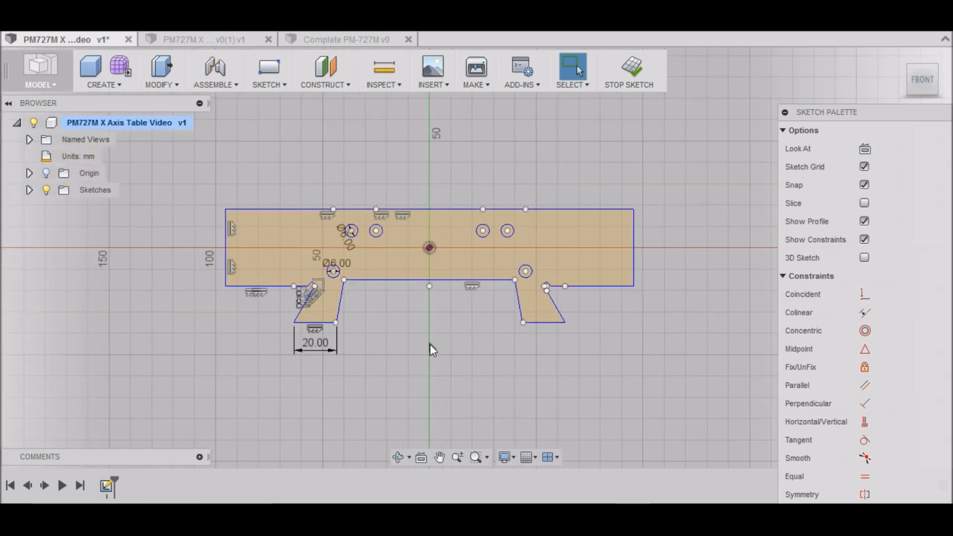
scroll(353, 331, up, 1)
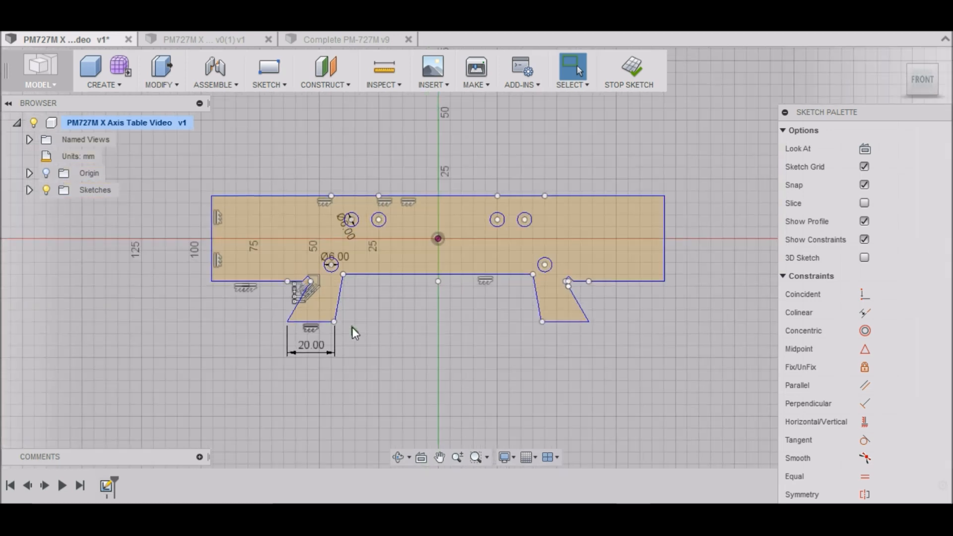
click(621, 68)
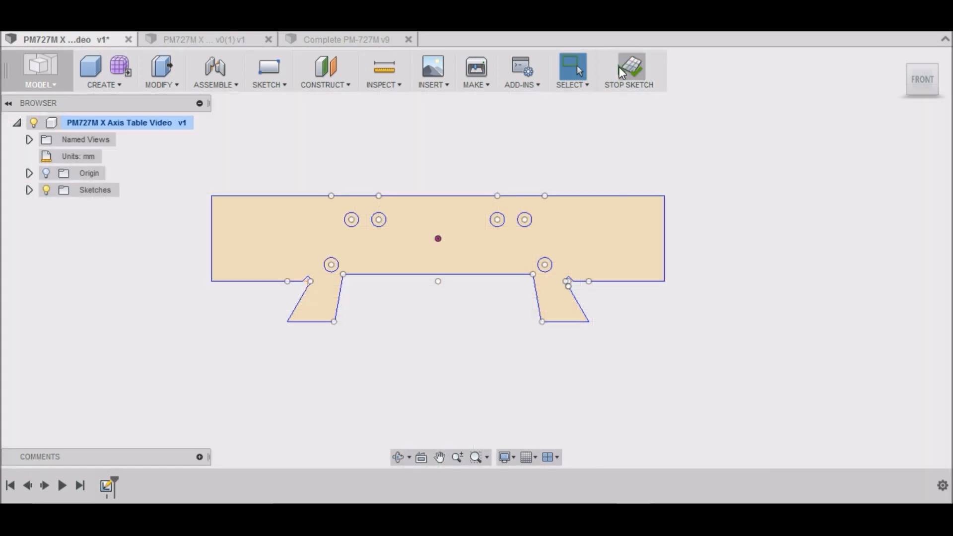
mouse_move(900, 54)
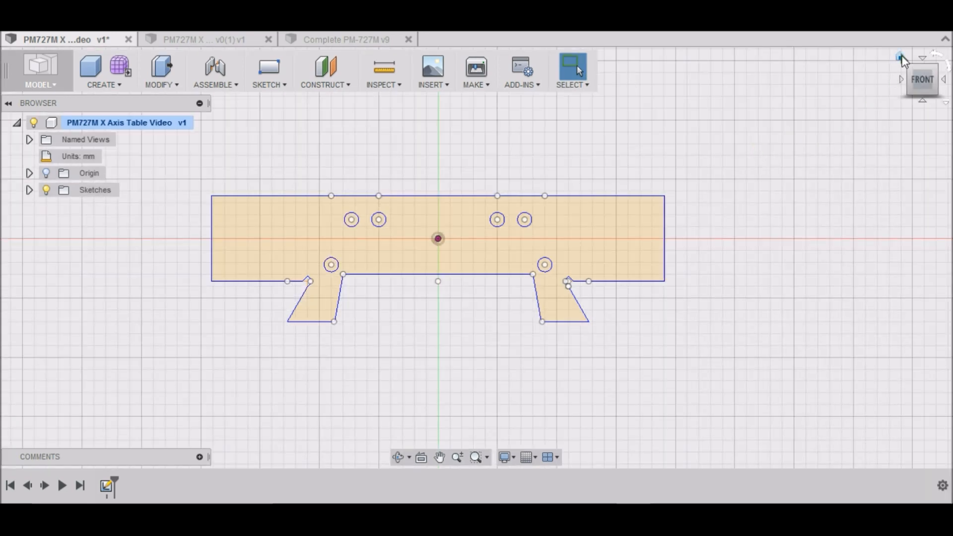
click(900, 56)
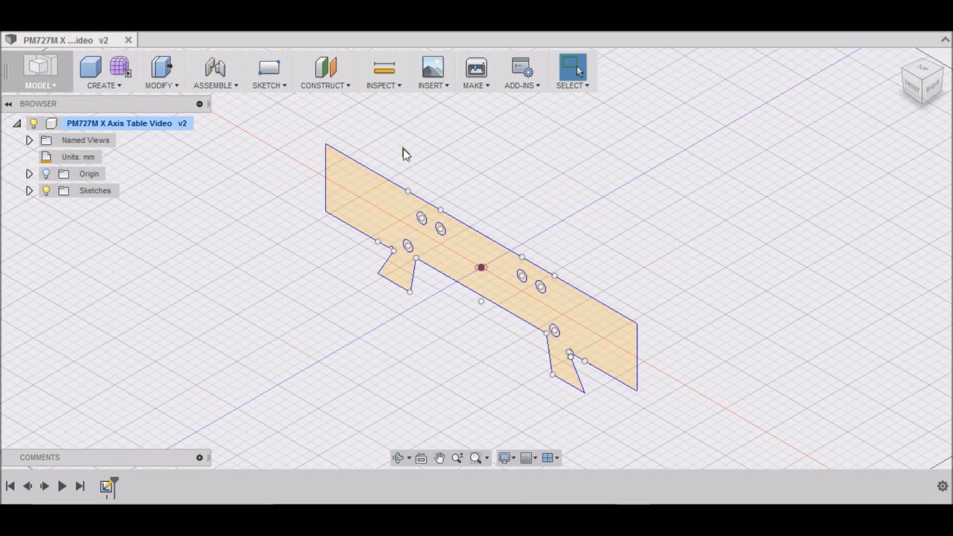
- Use Press Pull to extrude the end profile by -703 mm as a new body, leaving the six circles as holes
click(179, 92)
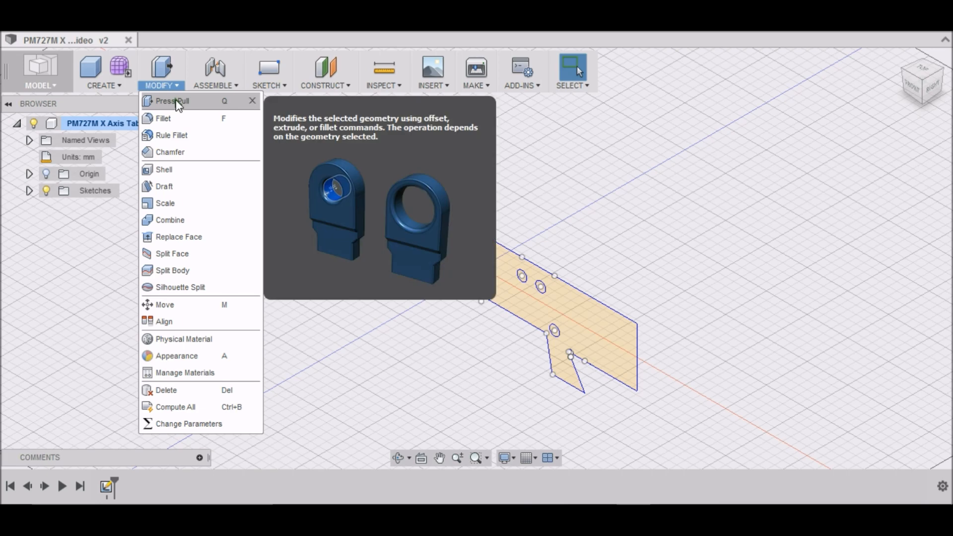
click(176, 101)
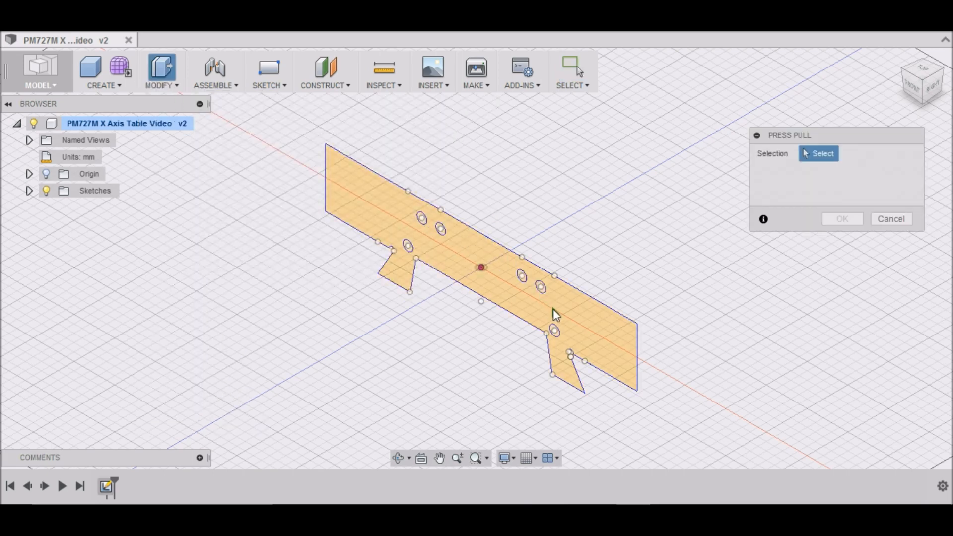
click(616, 325)
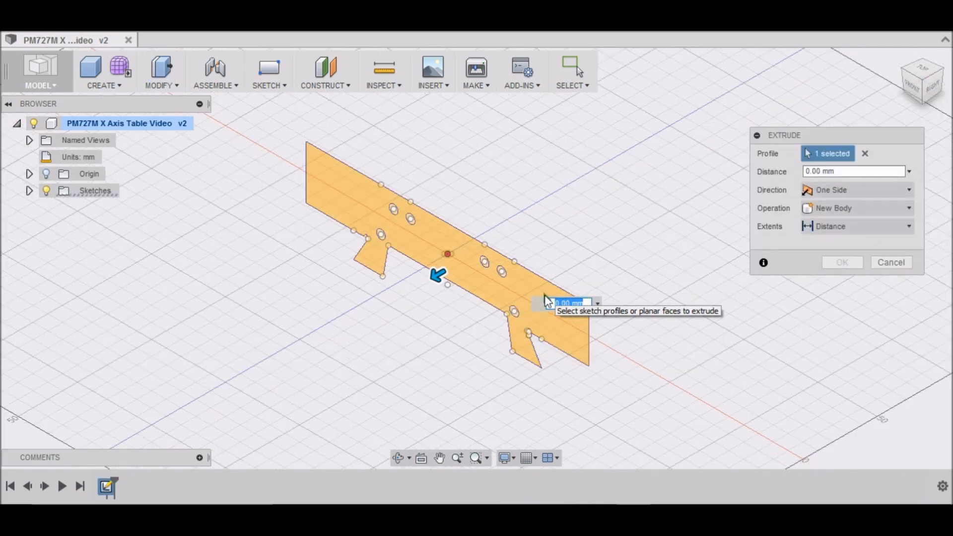
double_click(814, 174)
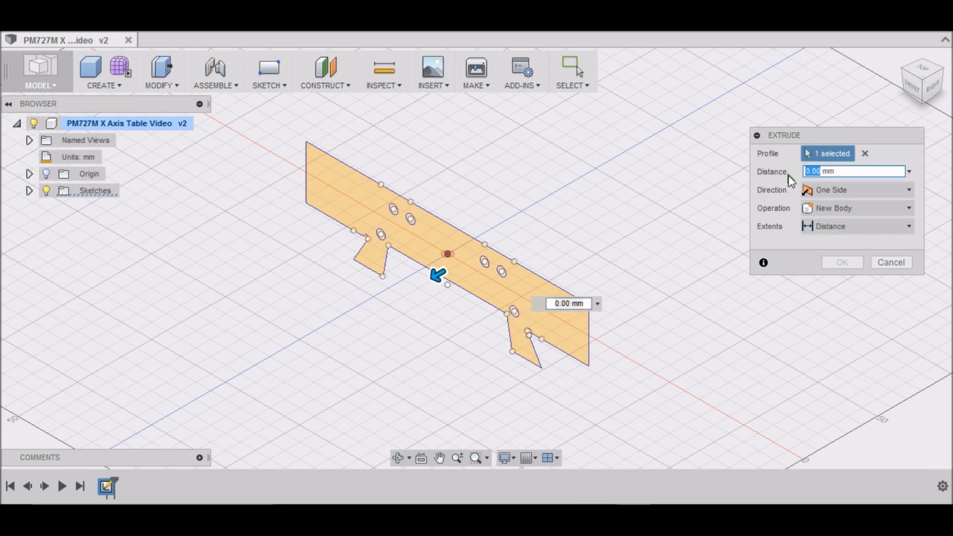
text(-)
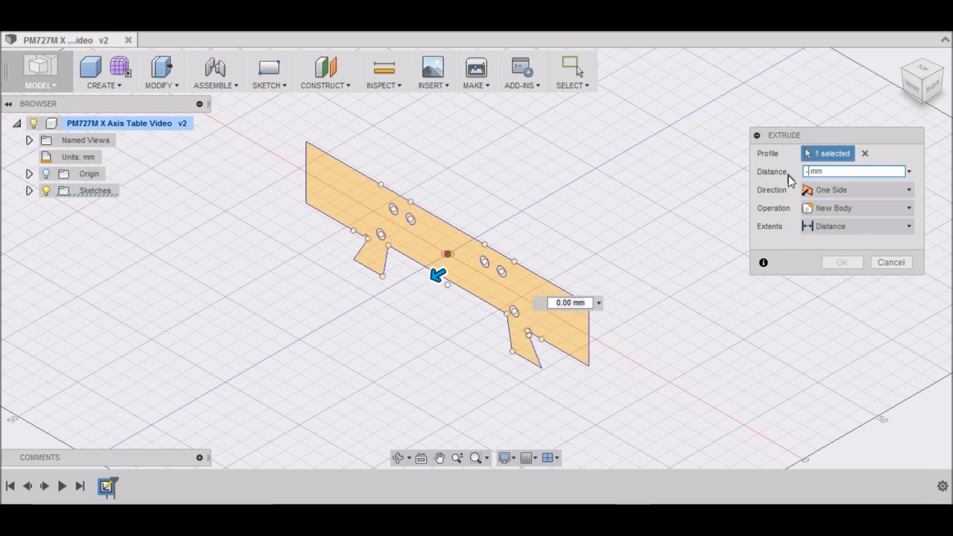
text(703)
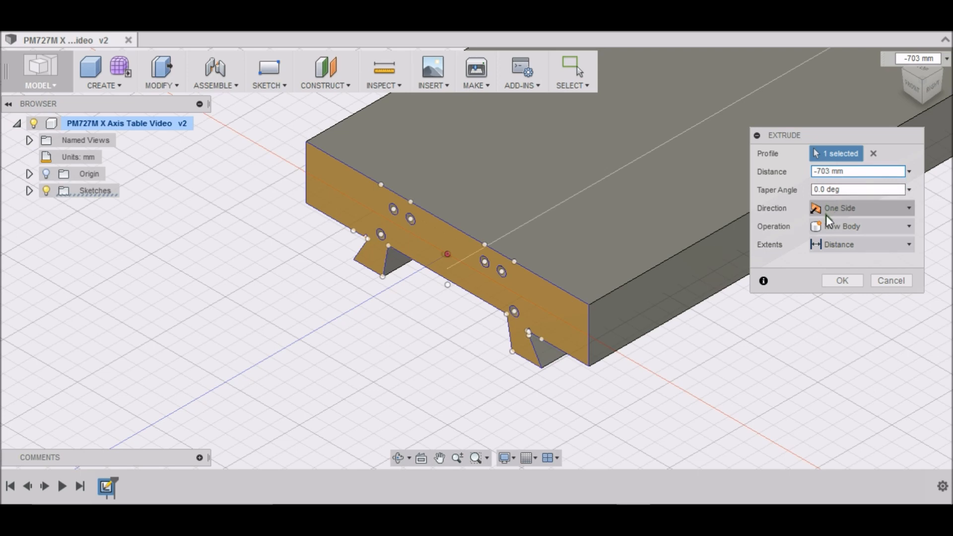
click(842, 282)
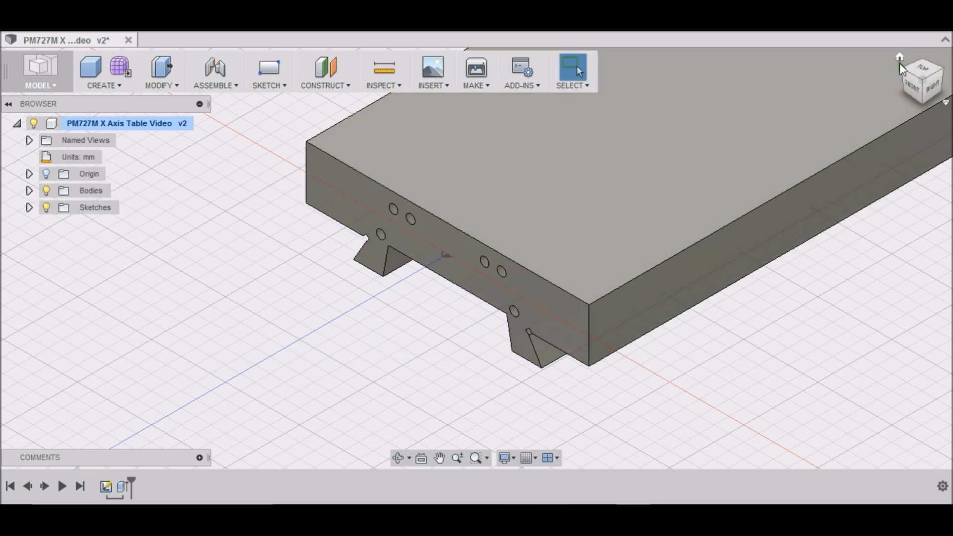
click(898, 55)
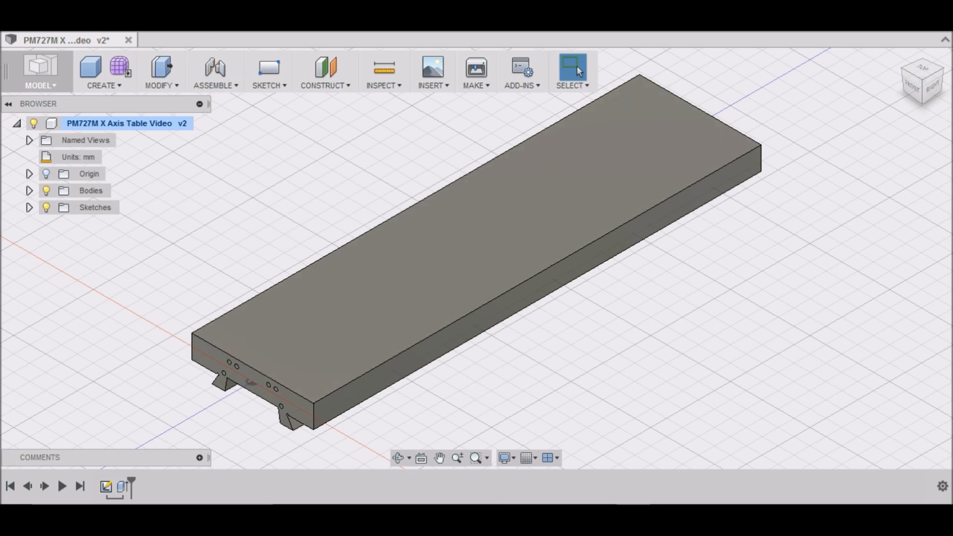
- Save the design as a new version with the description "User Saved"
click(78, 25)
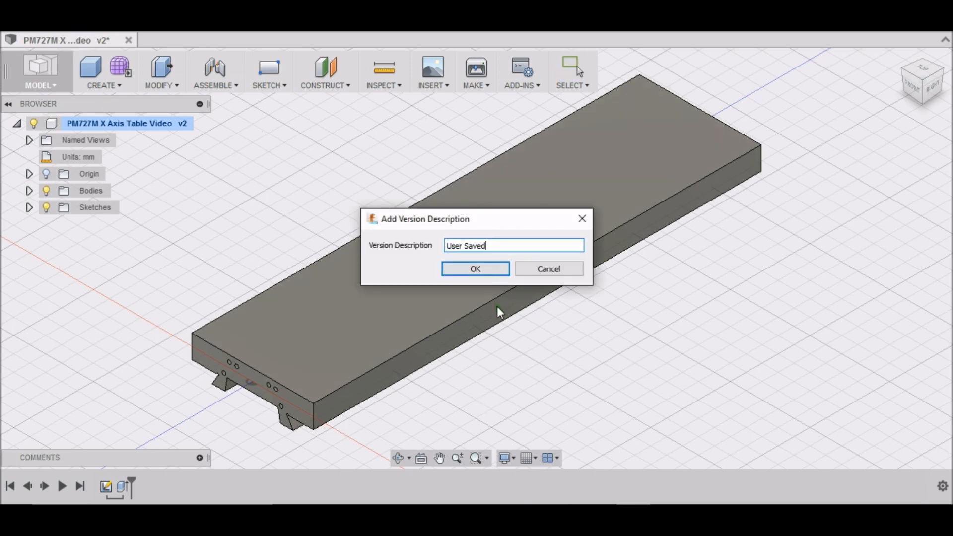
click(498, 272)
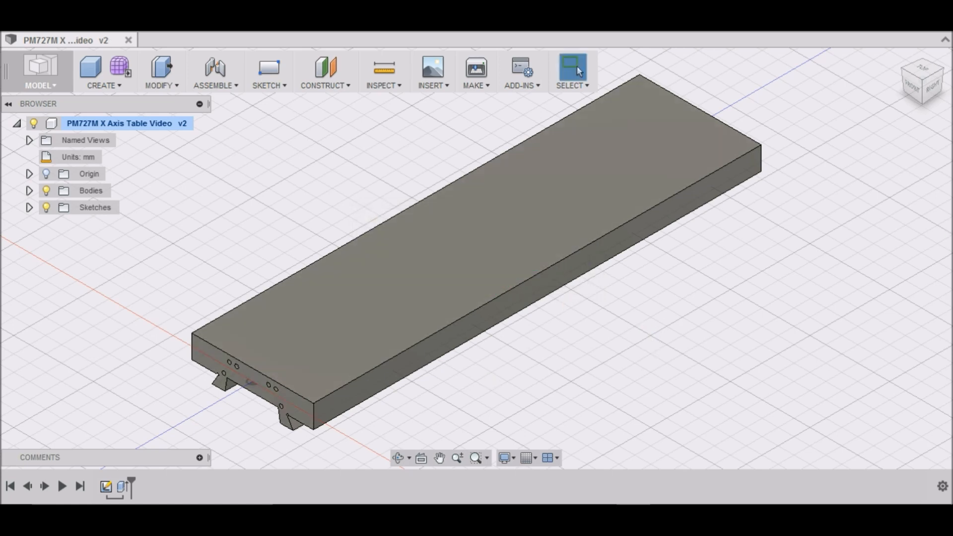
mouse_move(917, 92)
mouse_down()
mouse_move(934, 48)
mouse_move(9, 44)
mouse_move(56, 46)
mouse_up()
click(899, 58)
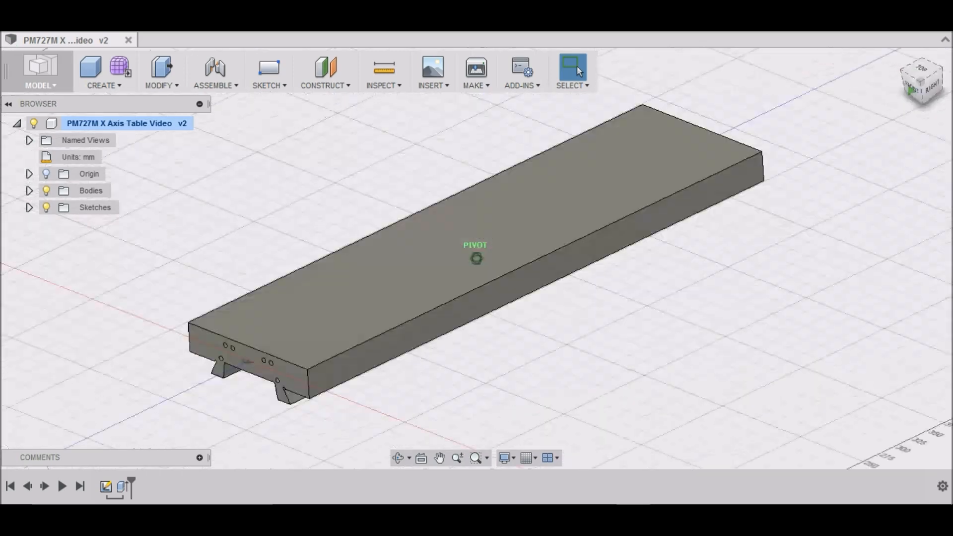
click(899, 58)
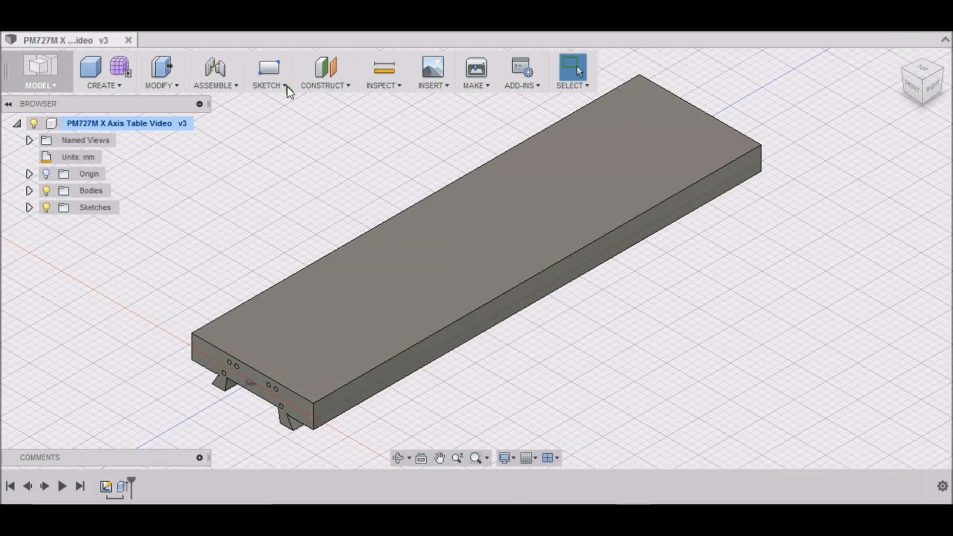
- Create a new sketch on the top face of the table body
click(278, 85)
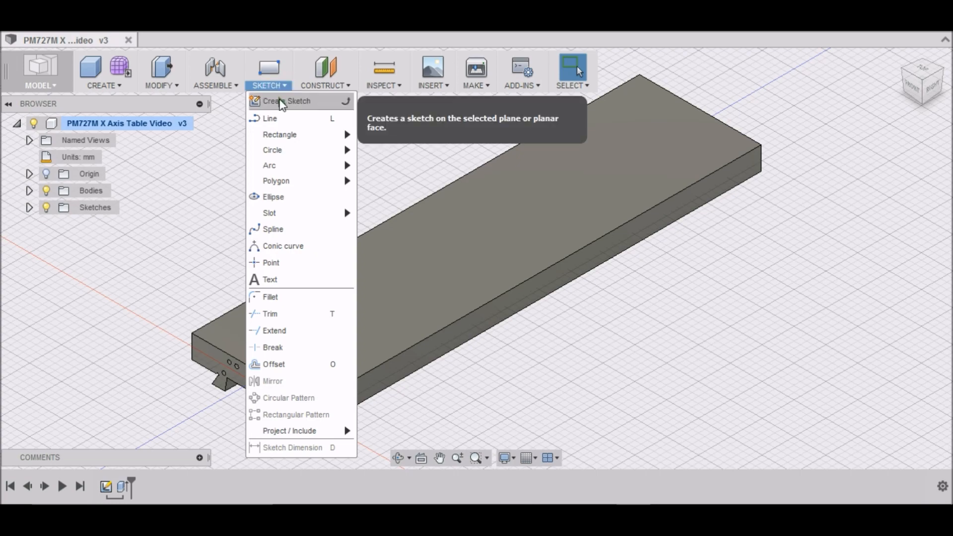
click(281, 101)
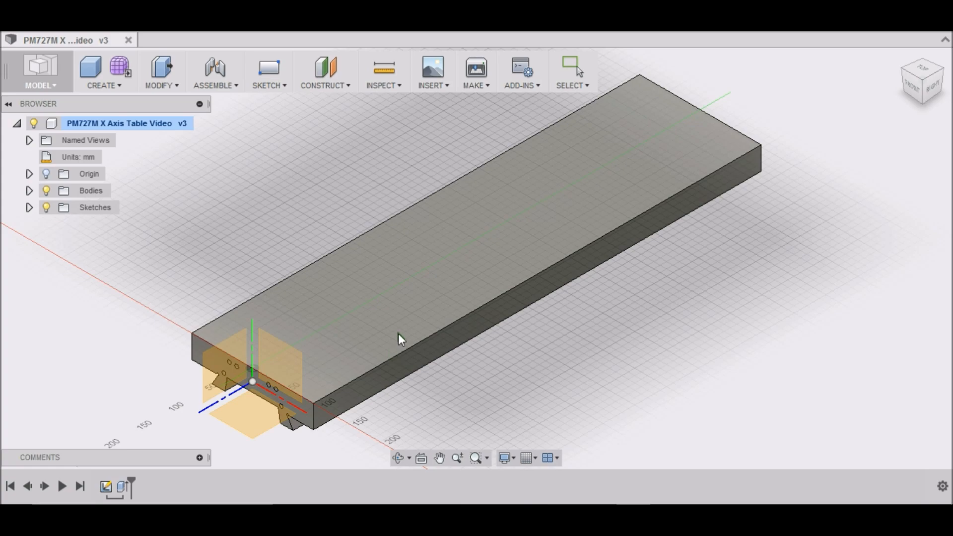
click(401, 332)
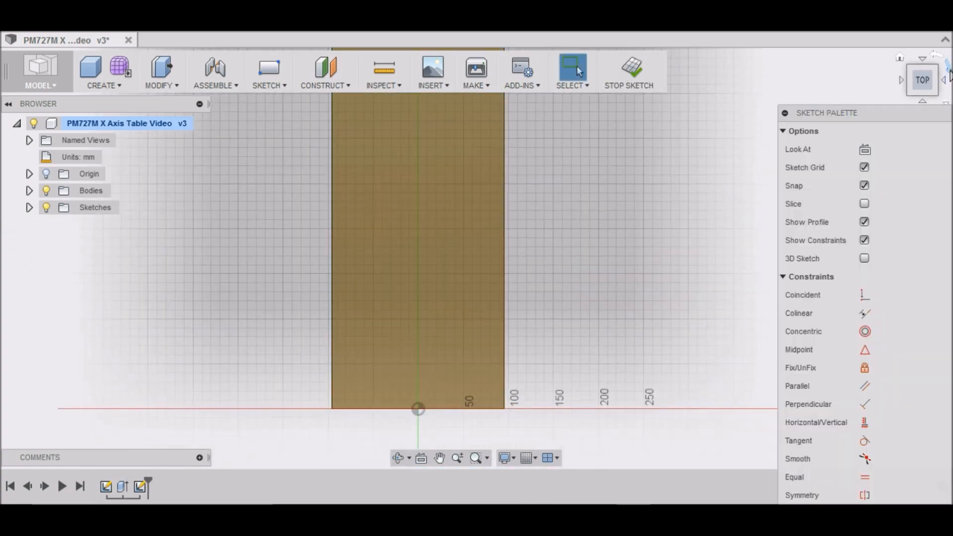
click(948, 65)
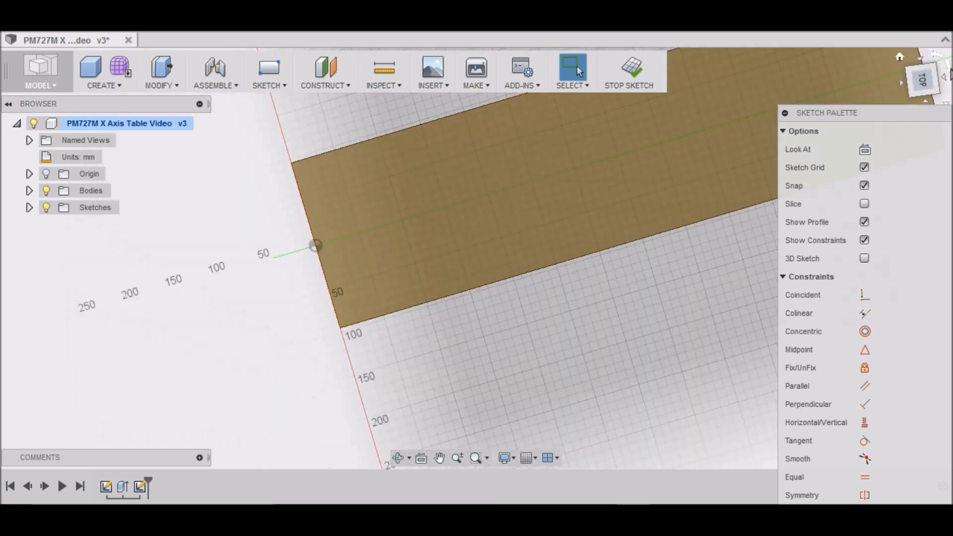
scroll(370, 323, down, 3)
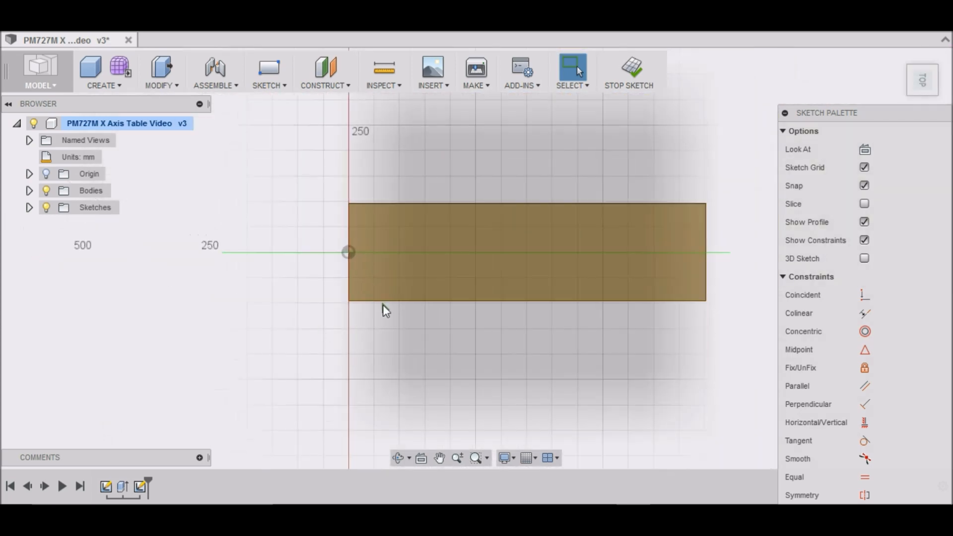
scroll(589, 249, up, 2)
scroll(288, 241, up, 2)
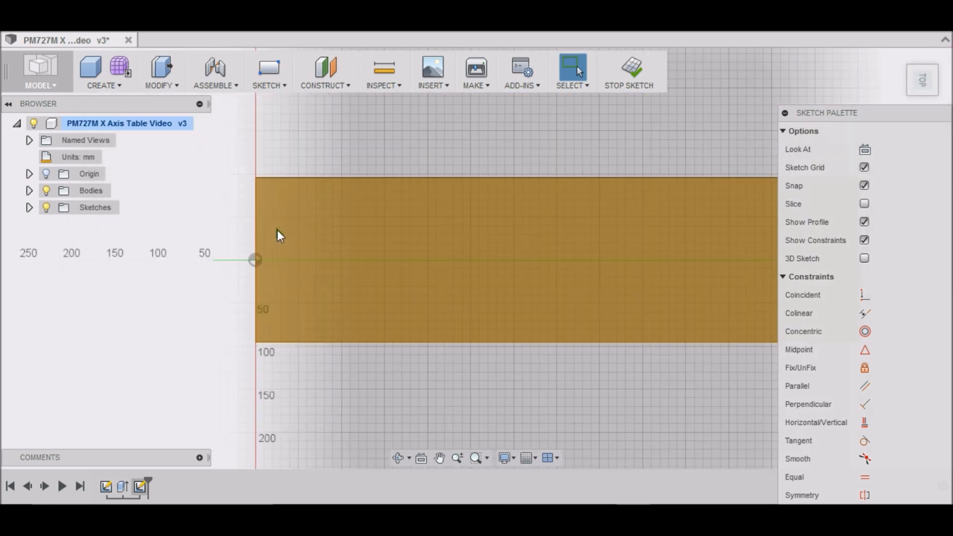
- Draw a two-point rectangle from the table's corner, 12 mm along its length and 14.5 mm across its width
click(285, 85)
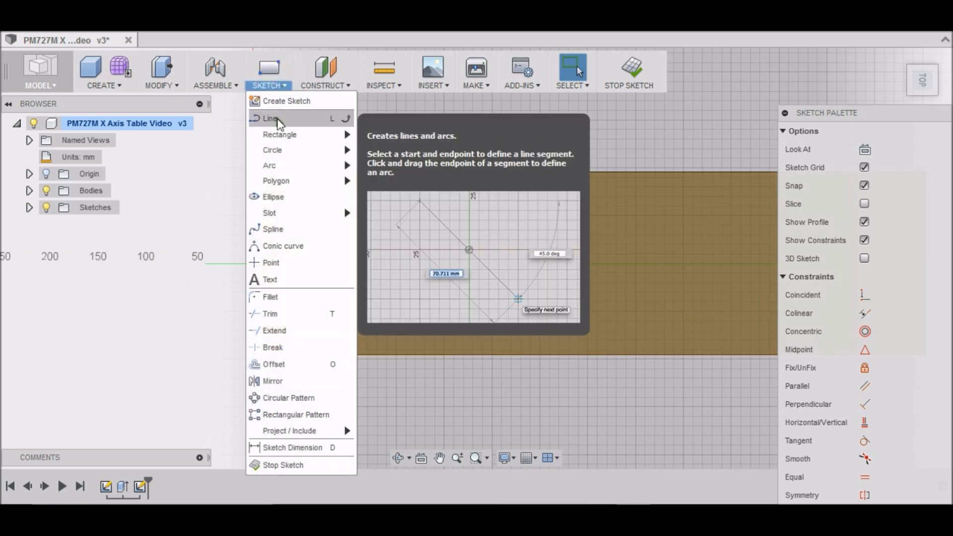
mouse_move(281, 134)
click(373, 135)
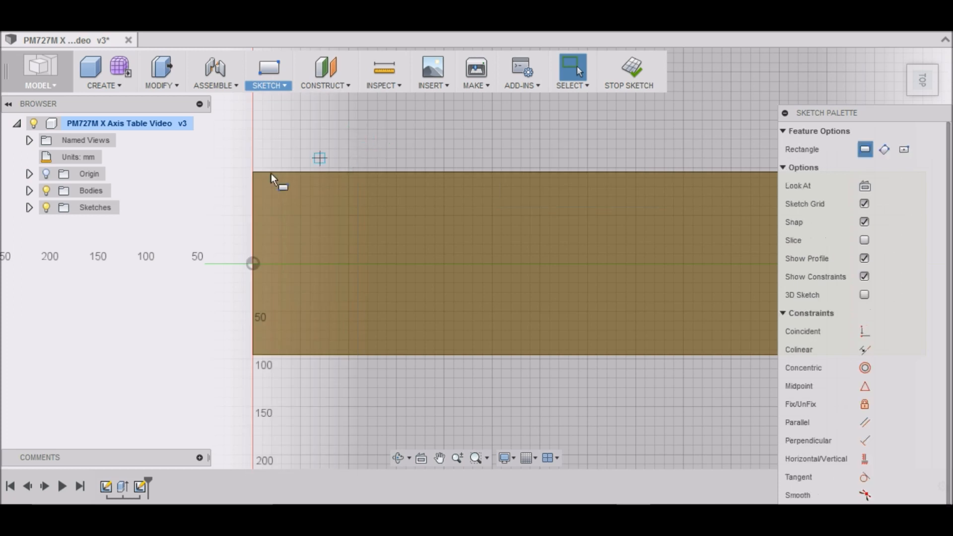
click(254, 172)
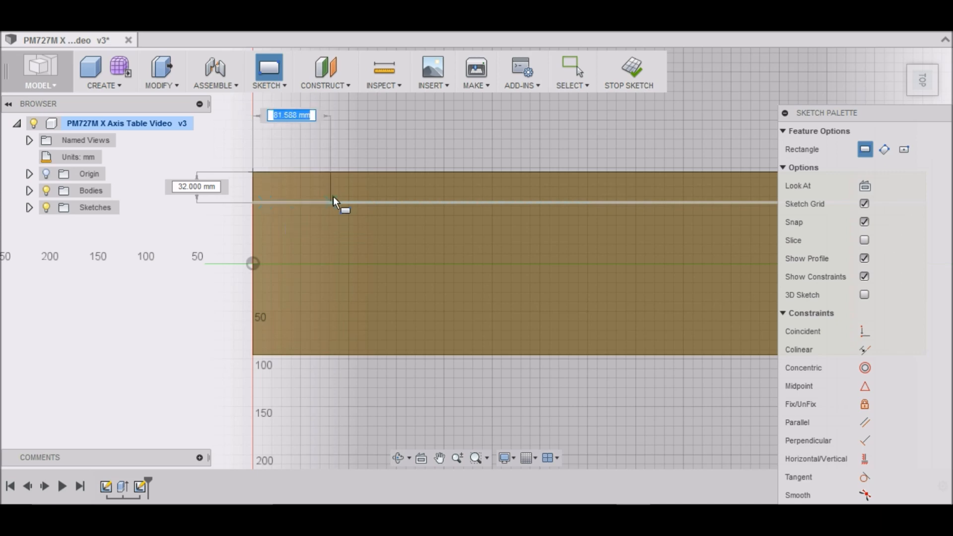
text(12)
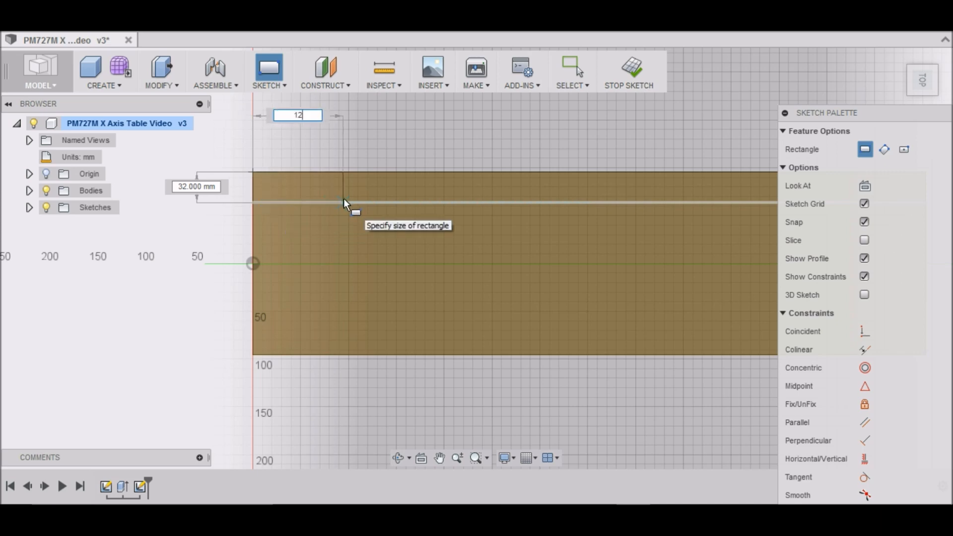
key(Tab)
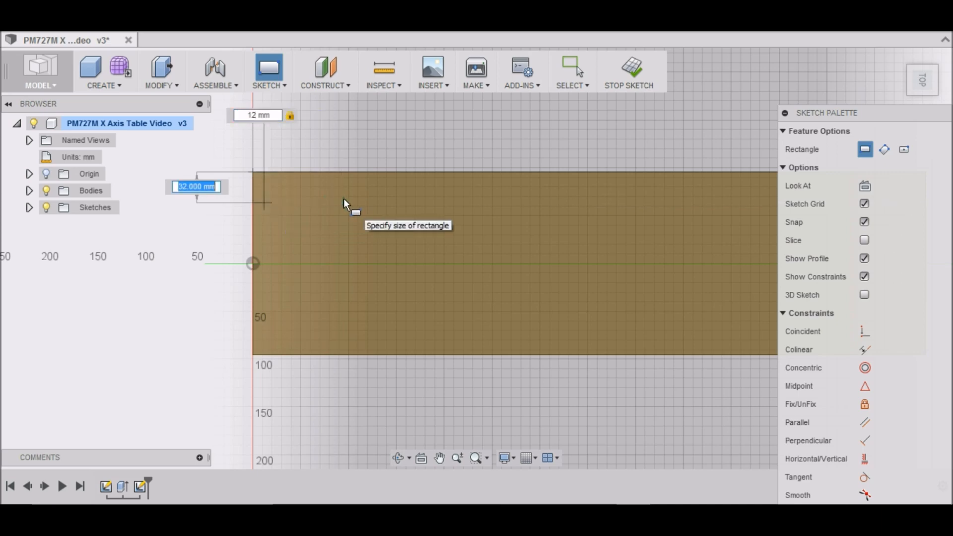
text(14)
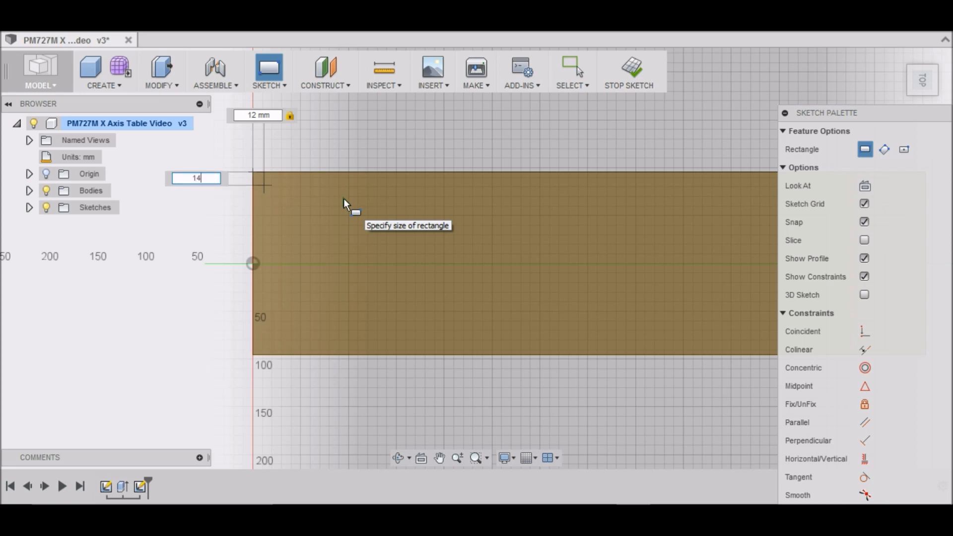
text(.5)
key(Tab)
click(344, 198)
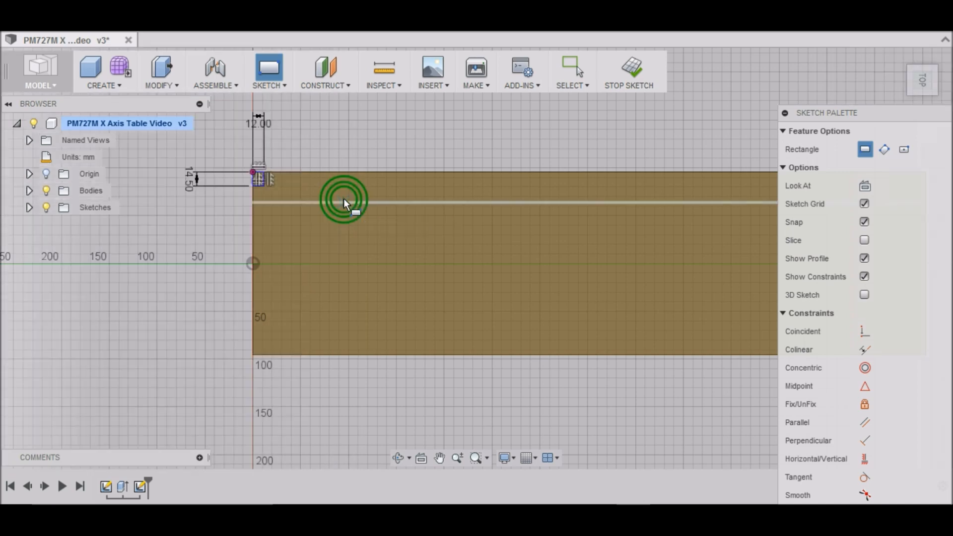
scroll(283, 196, up, 5)
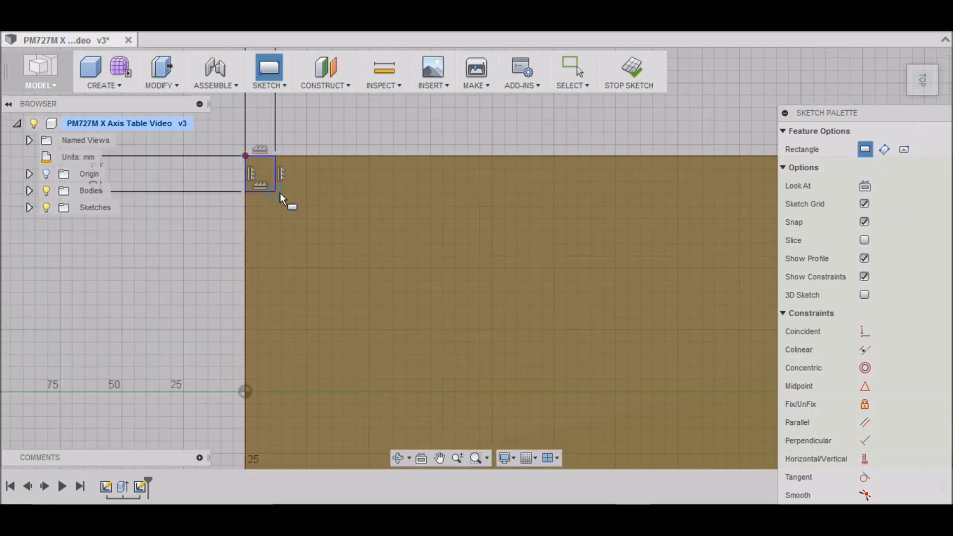
- Draw a two-point rectangle from the inner corner of the small corner rectangle, 53 mm along the table's length and 162 mm across its width
click(280, 193)
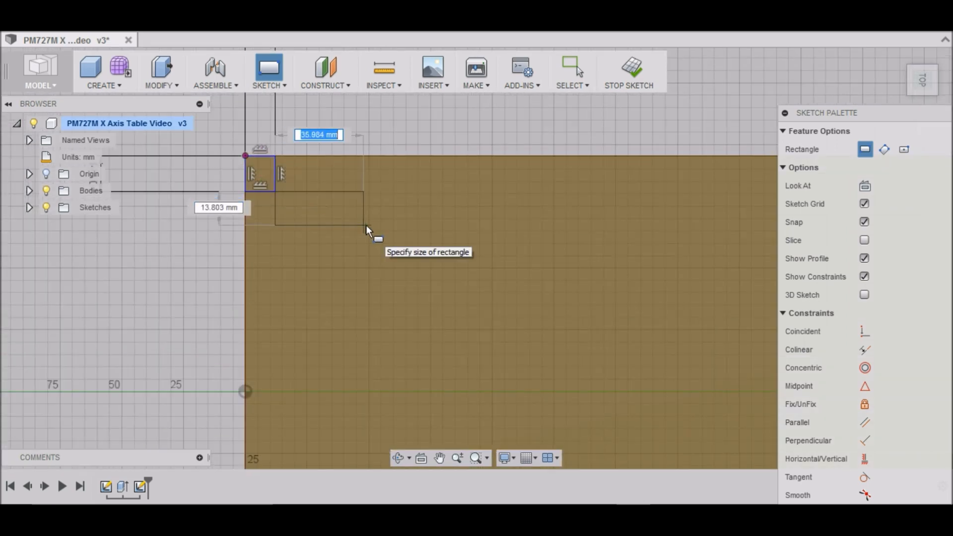
text(553)
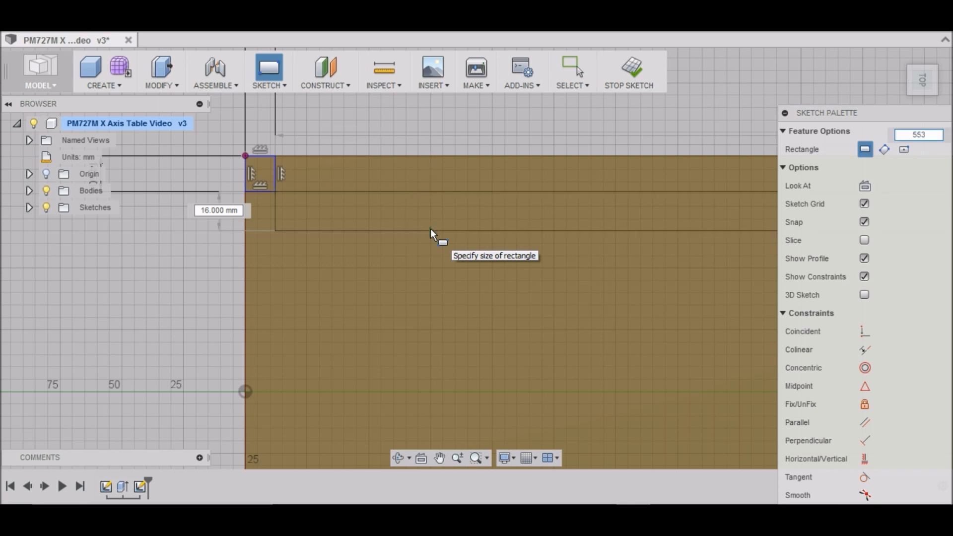
key(BackSpace)
key(BackSpace)
key(BackSpace)
text(53)
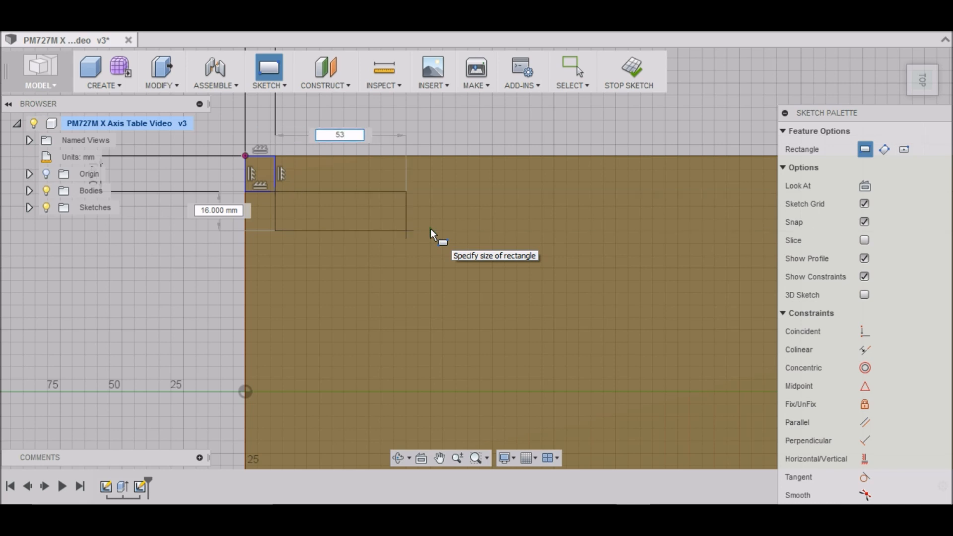
key(Tab)
text(162)
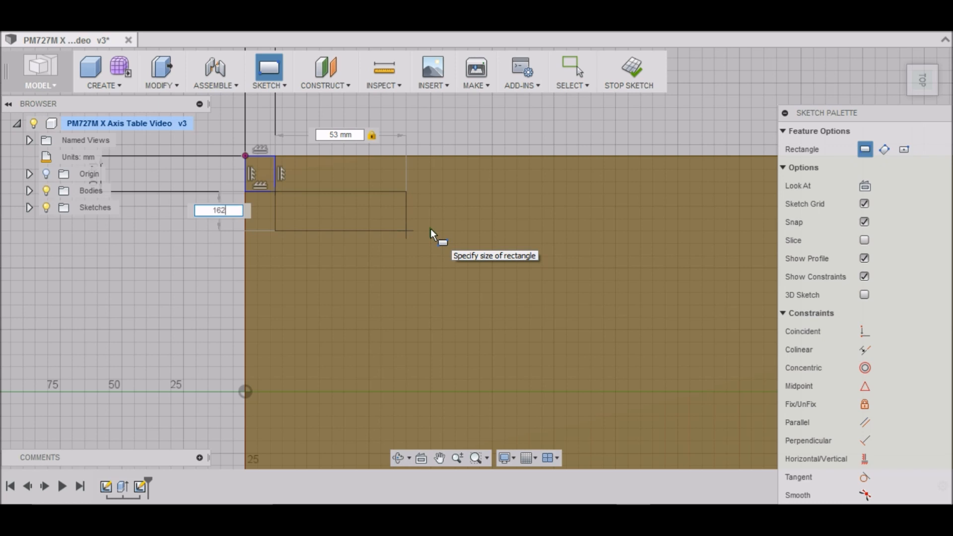
key(Tab)
key(Return)
scroll(374, 192, down, 3)
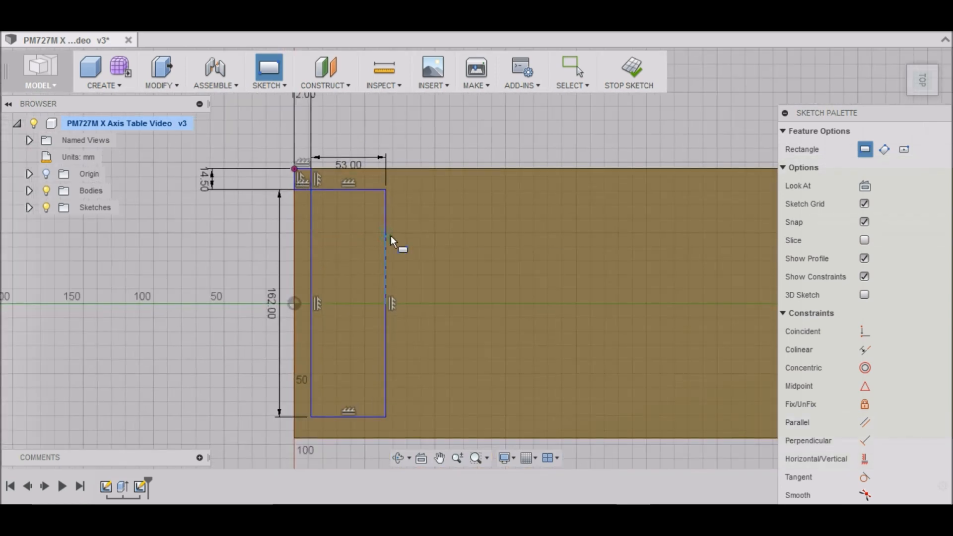
- Fillet the two upper corners of the 53 by 162 mm rectangle with a 5 mm radius
scroll(344, 187, up, 3)
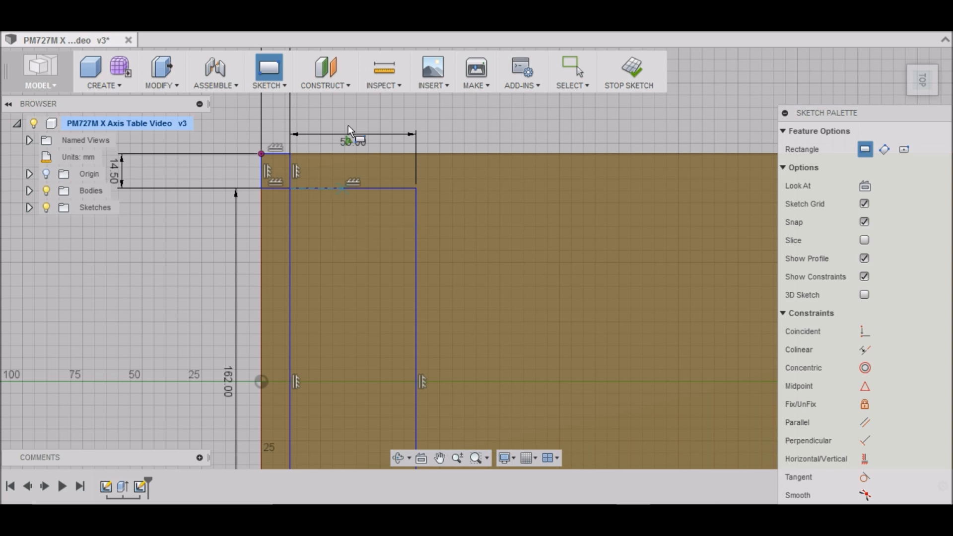
click(282, 87)
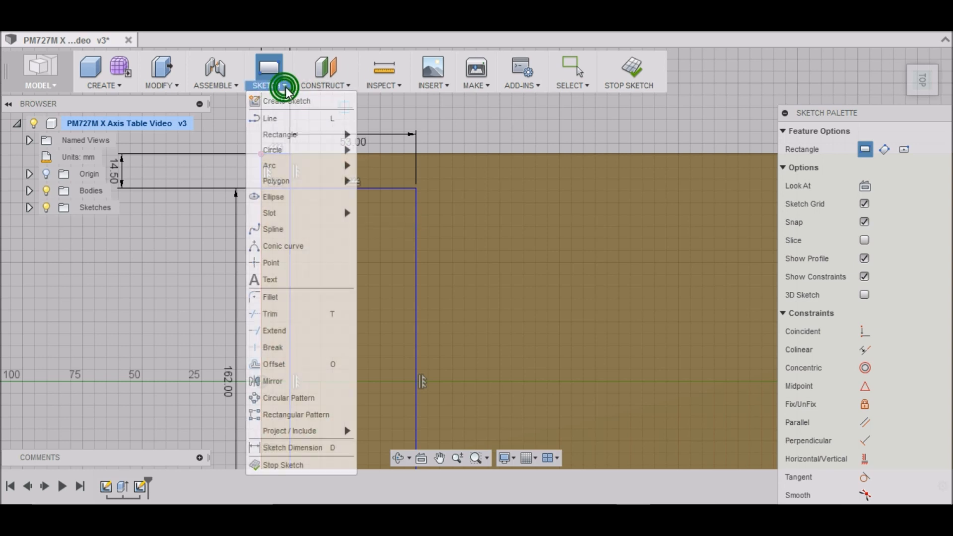
click(297, 297)
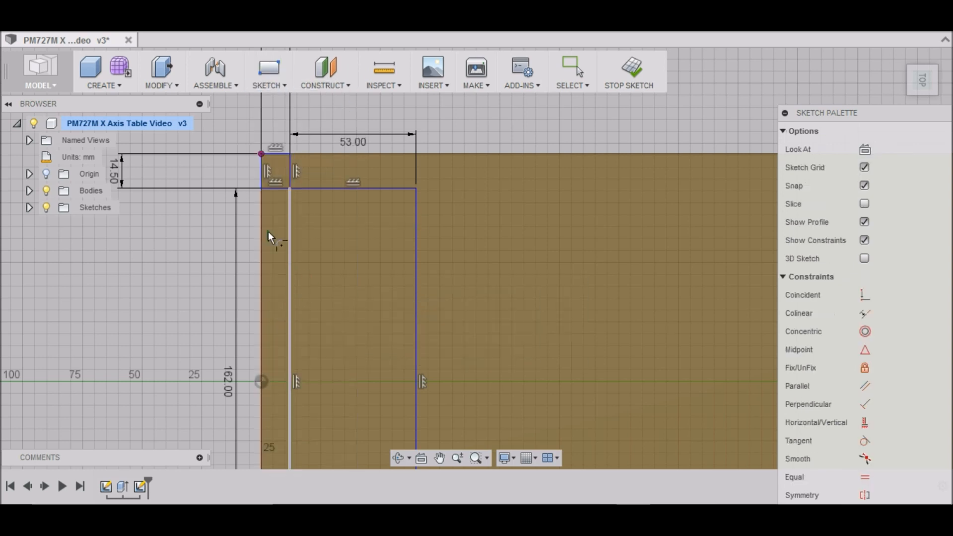
click(292, 201)
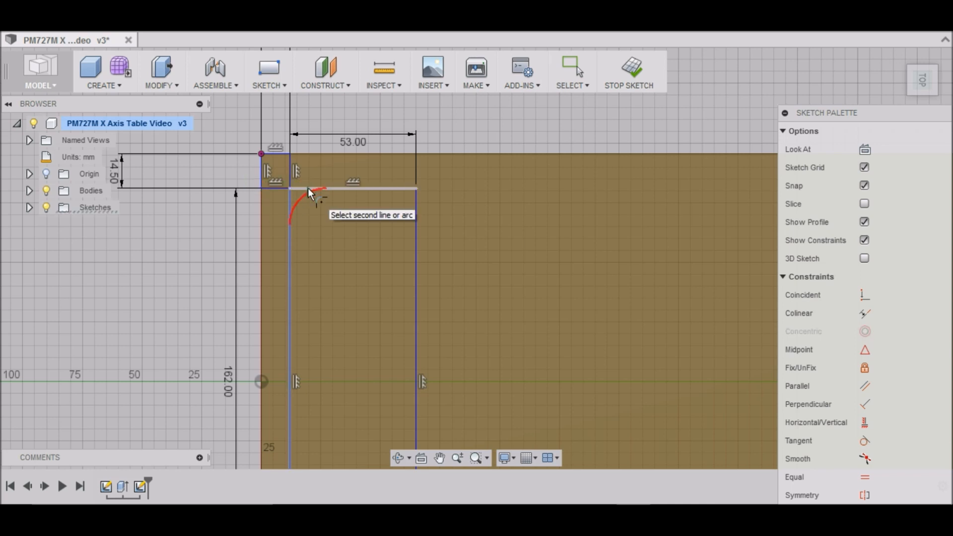
click(308, 189)
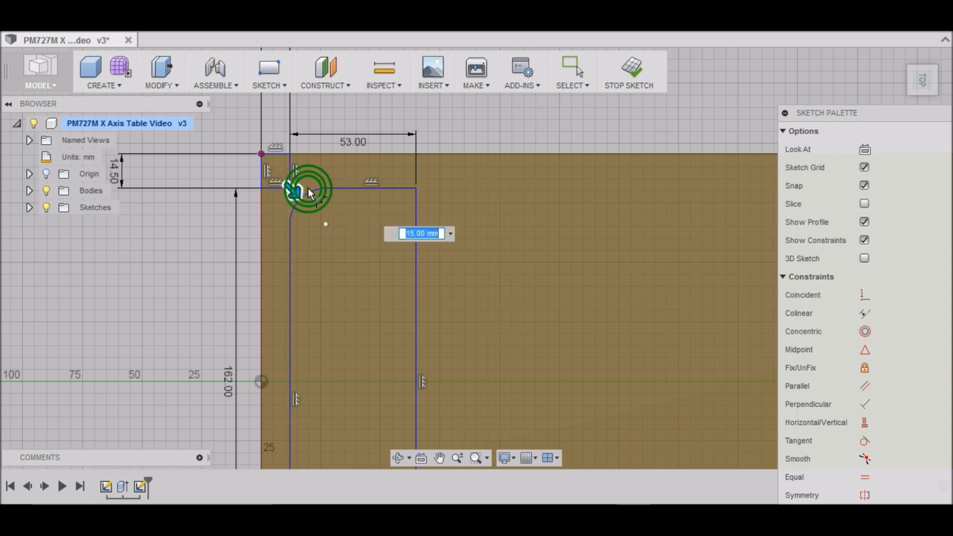
click(410, 234)
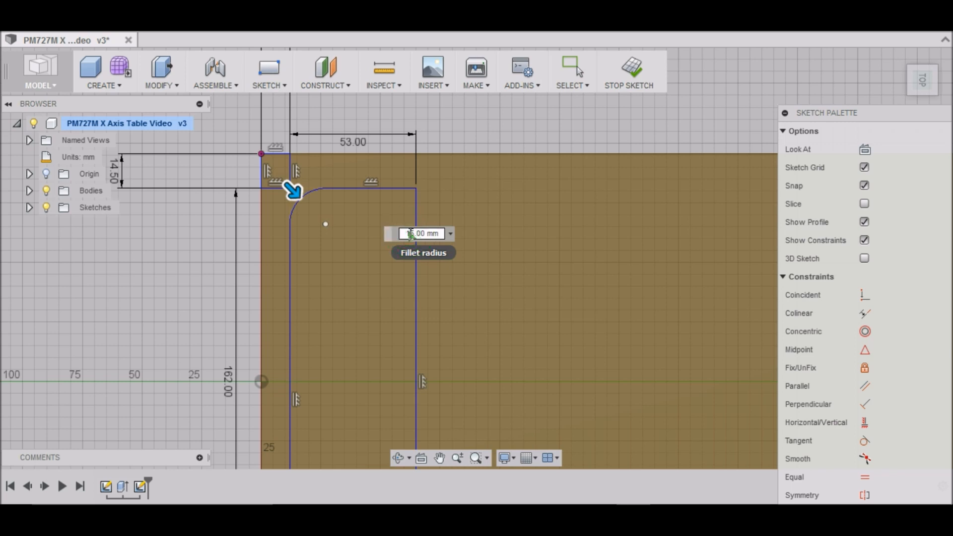
key(BackSpace)
click(405, 188)
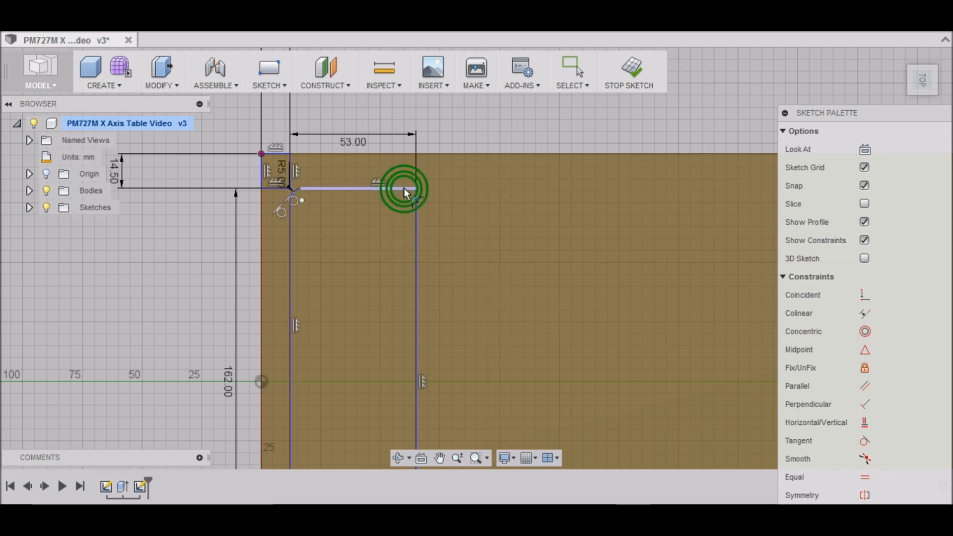
click(415, 204)
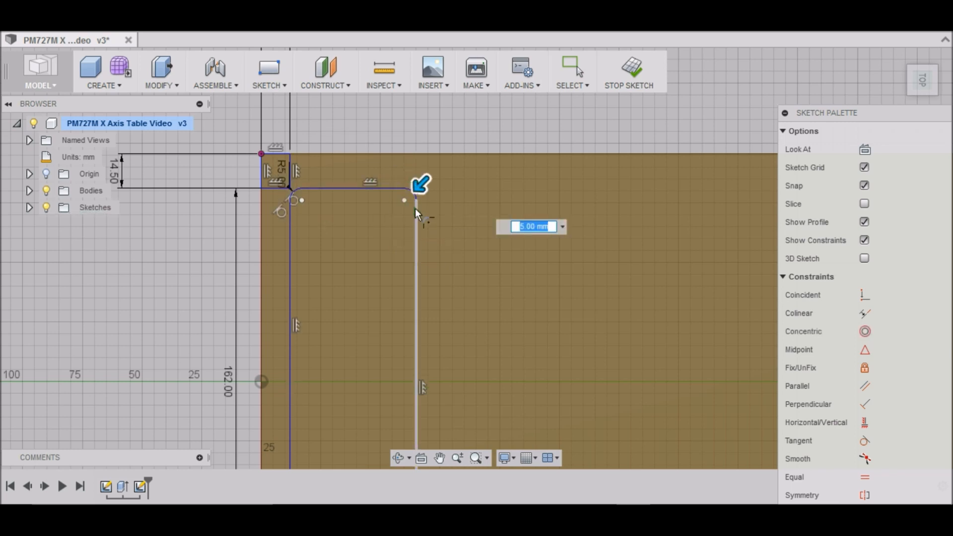
- Fillet the two lower corners of the tall rectangle with a 5 mm radius
scroll(413, 208, down, 3)
scroll(332, 389, up, 3)
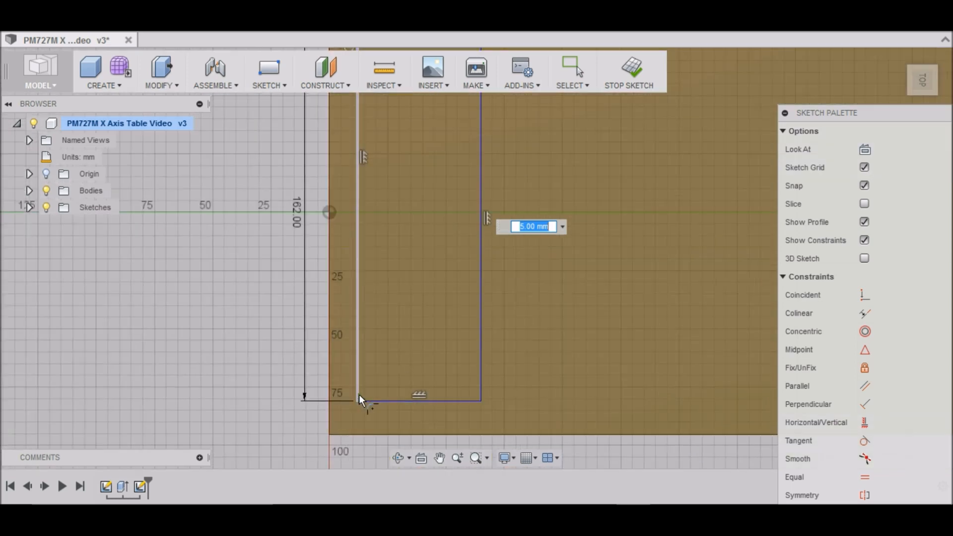
click(358, 393)
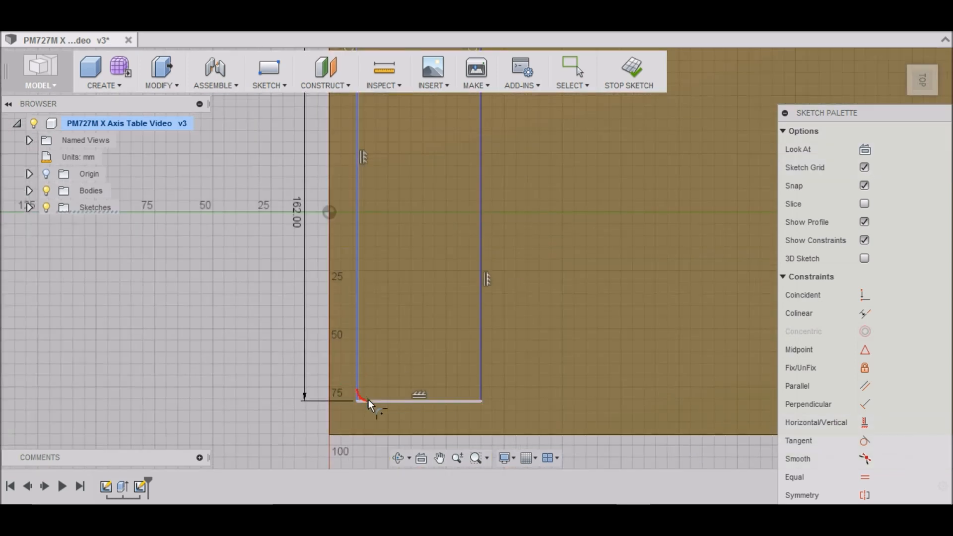
click(367, 400)
click(479, 389)
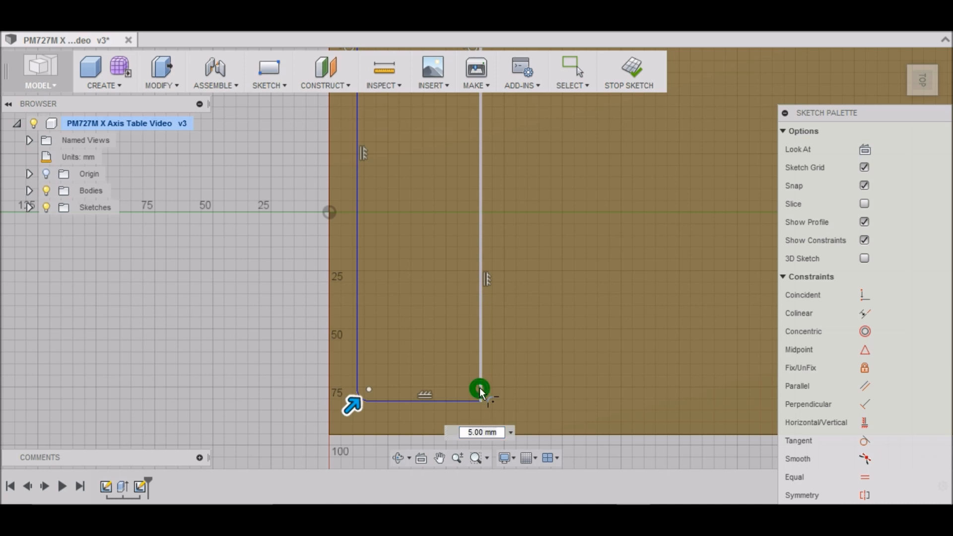
click(472, 400)
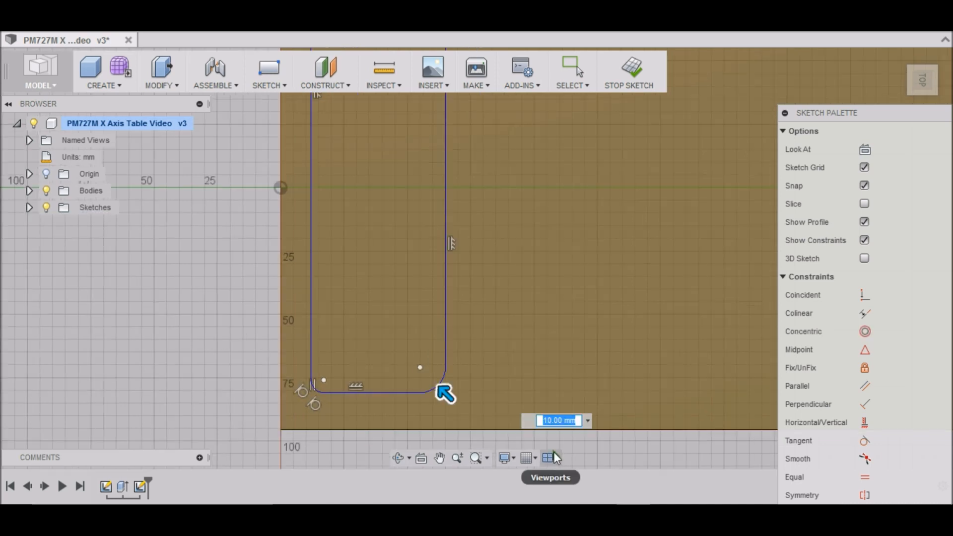
text(5)
key(Return)
scroll(210, 302, down, 1)
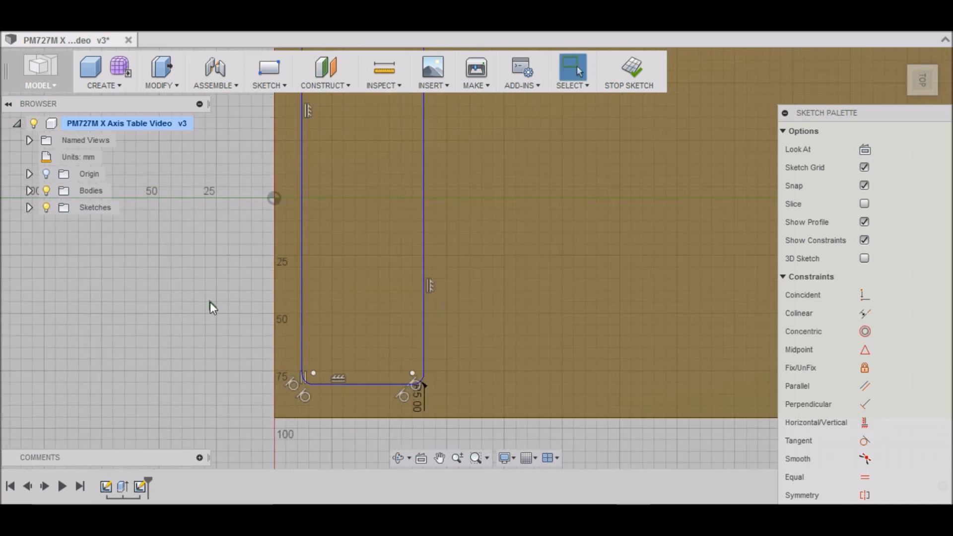
- Remove all four lines of the small locating rectangle at the table's corner, keeping the rounded rectangle
scroll(222, 311, down, 3)
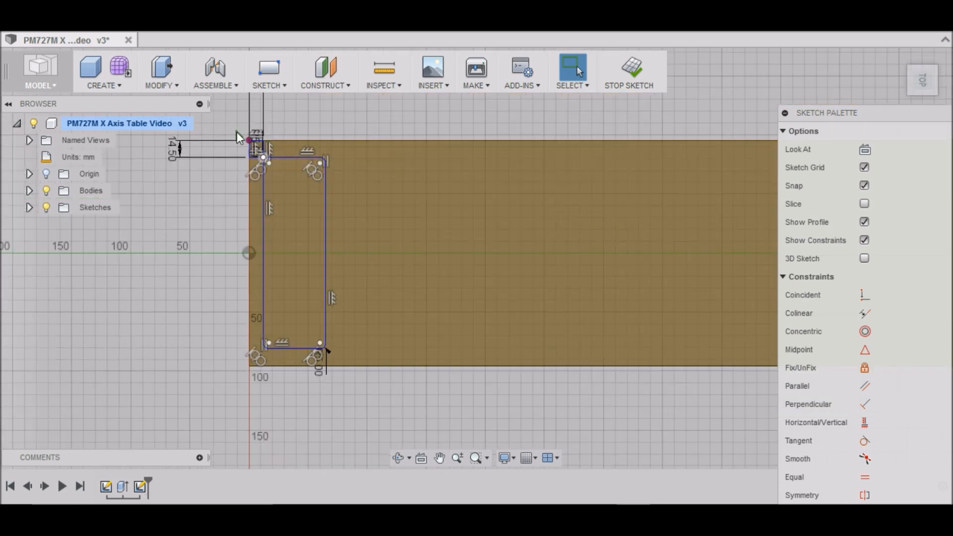
scroll(243, 144, up, 5)
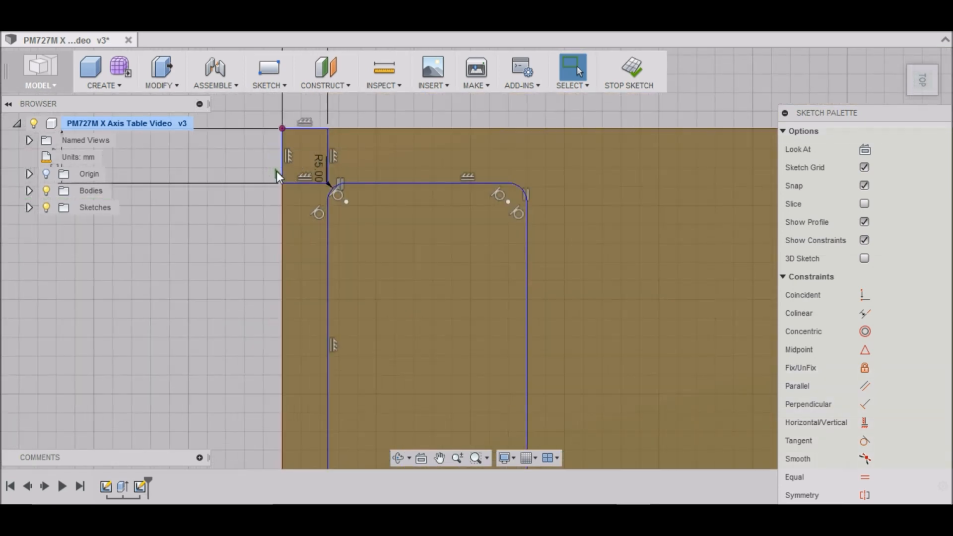
scroll(297, 144, up, 3)
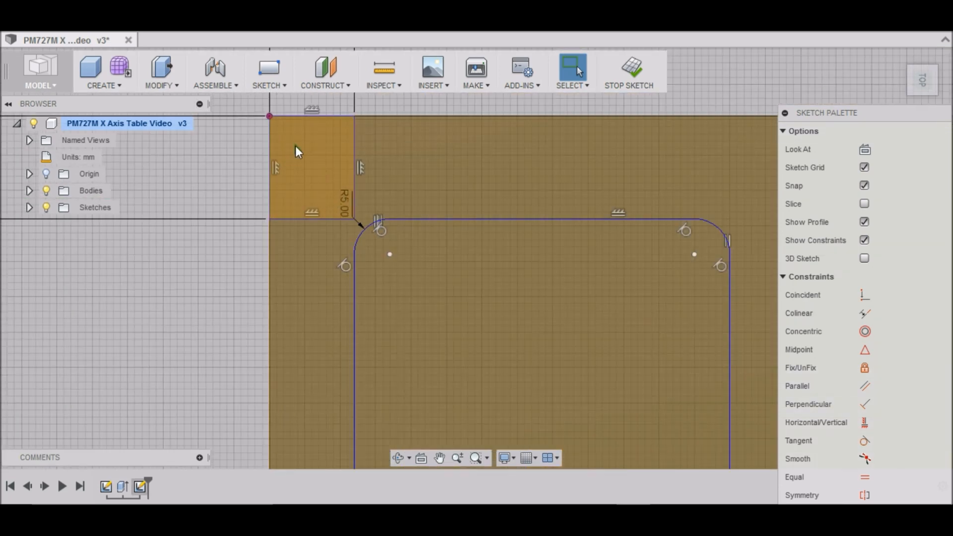
click(356, 155)
key(Delete)
click(318, 220)
key(Delete)
click(270, 172)
key(Delete)
click(299, 117)
key(Delete)
scroll(241, 237, down, 3)
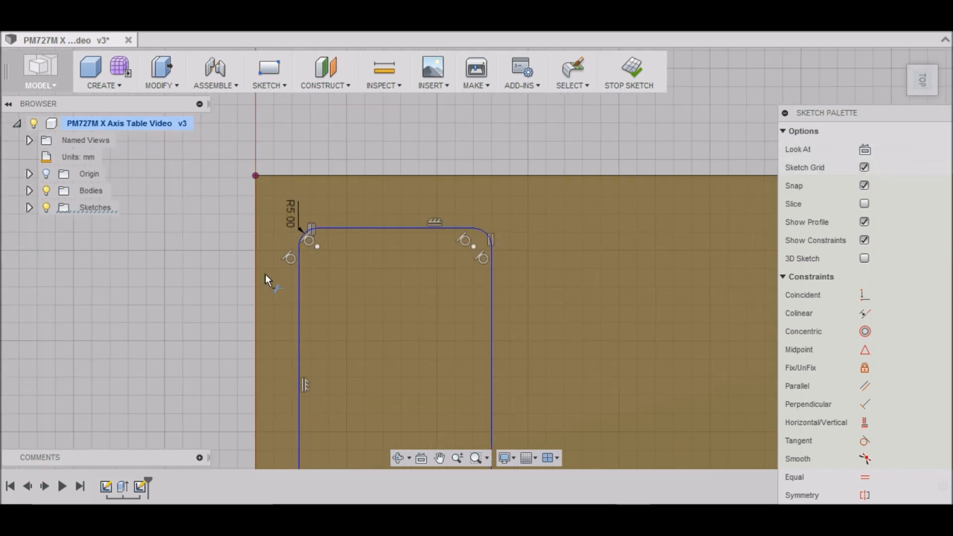
scroll(317, 152, down, 3)
scroll(516, 315, down, 5)
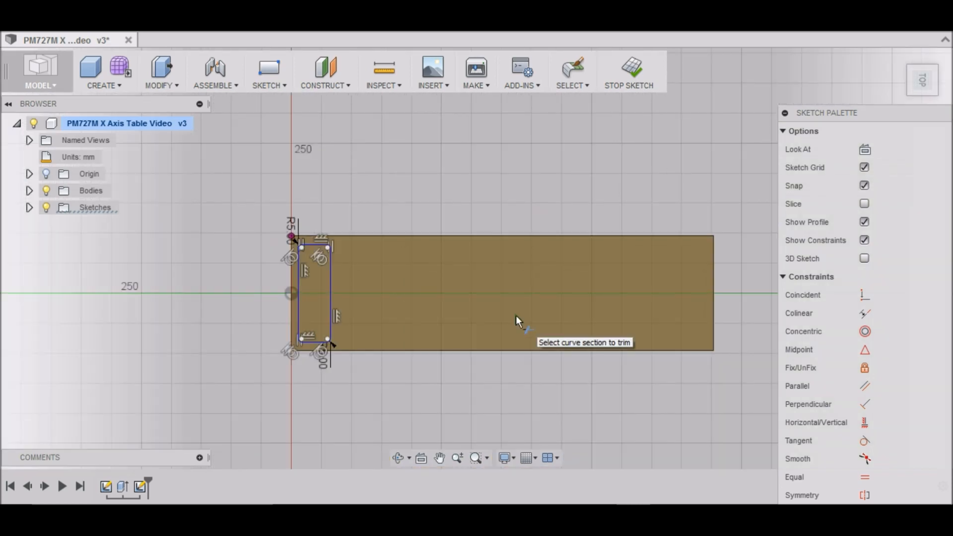
key(Escape)
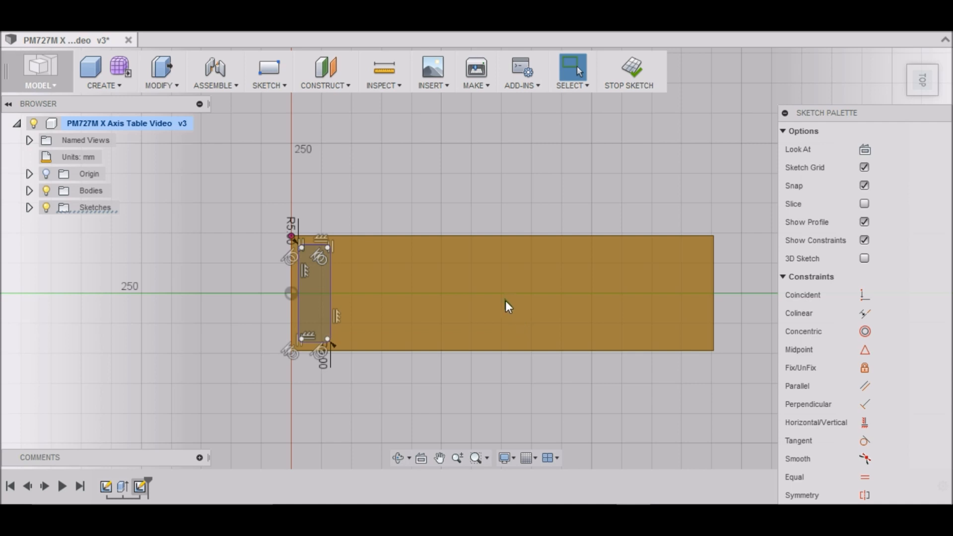
- Draw a line across the table's width between the midpoints of its two long edges
key(l)
scroll(479, 240, up, 3)
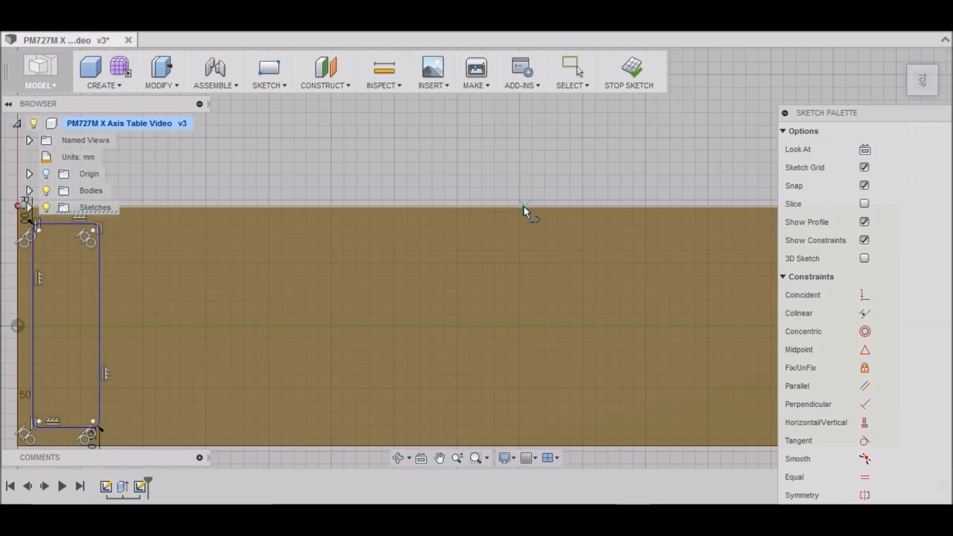
click(460, 204)
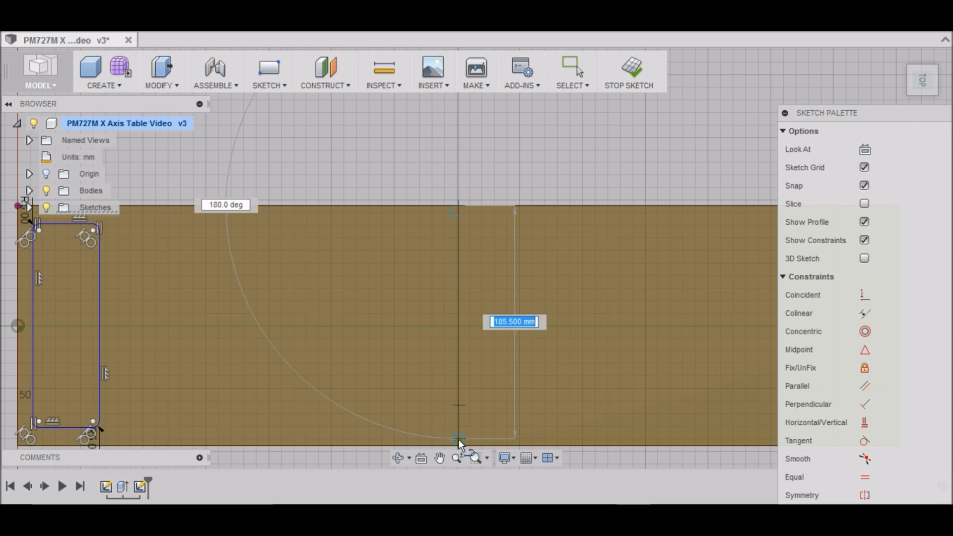
click(459, 440)
scroll(437, 377, down, 3)
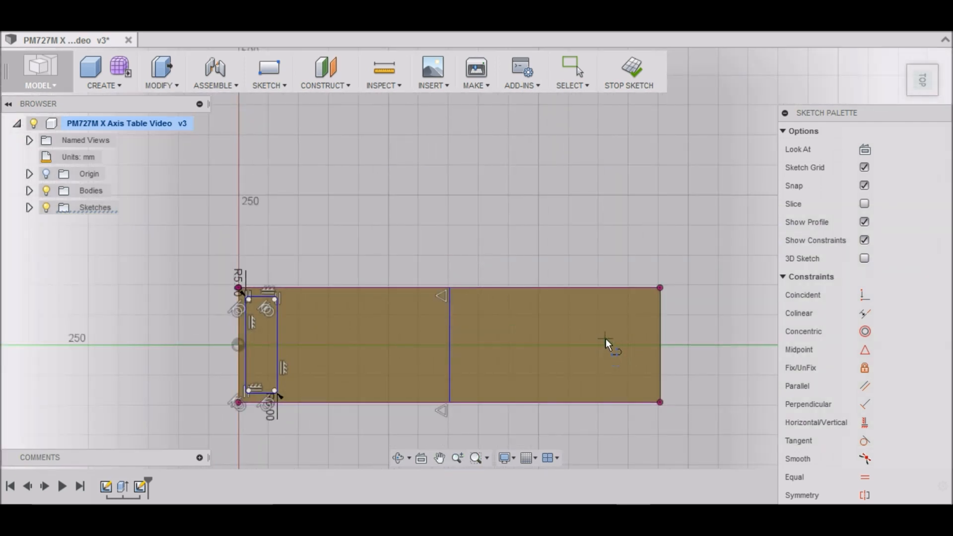
key(Escape)
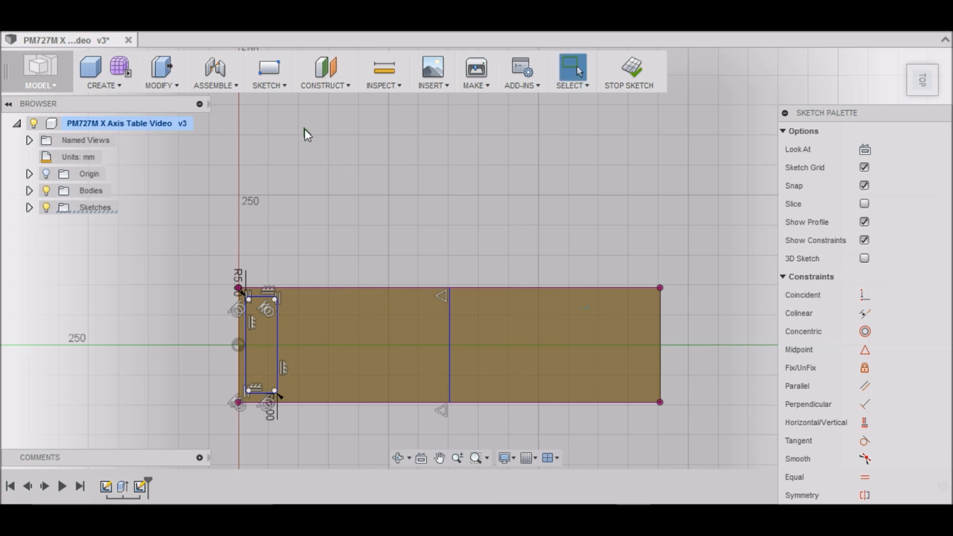
- Mirror the rounded rectangle's four sides and four corner arcs to the table's other end, using the line across the middle as mirror line
click(283, 85)
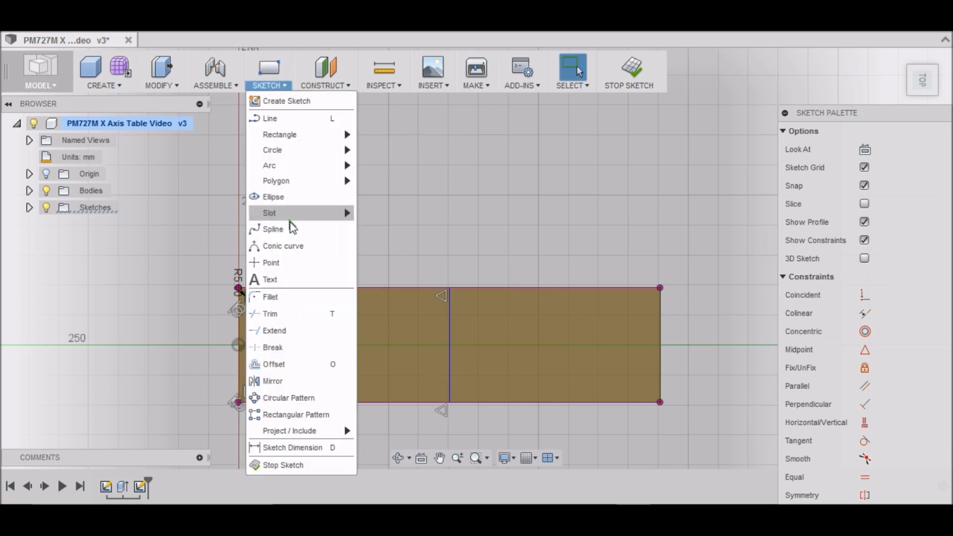
click(287, 381)
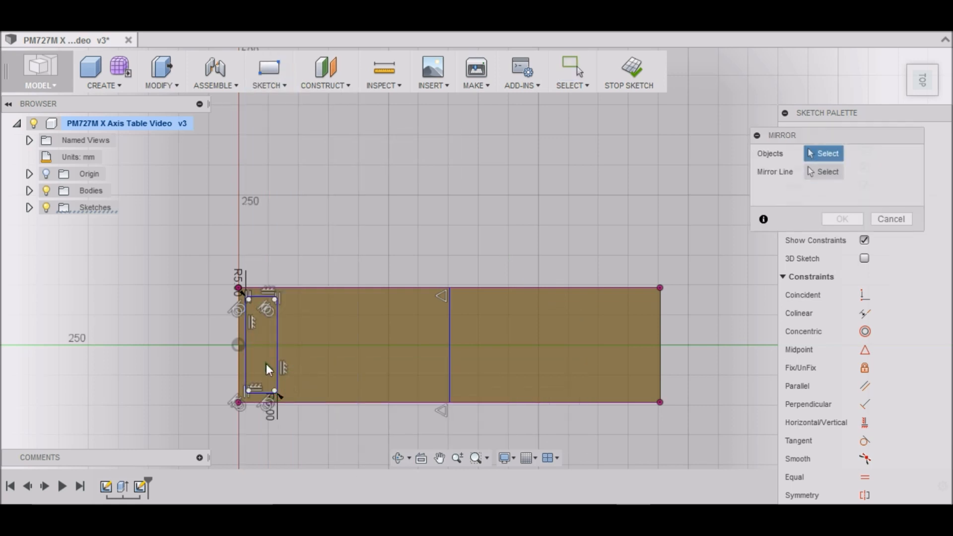
click(826, 174)
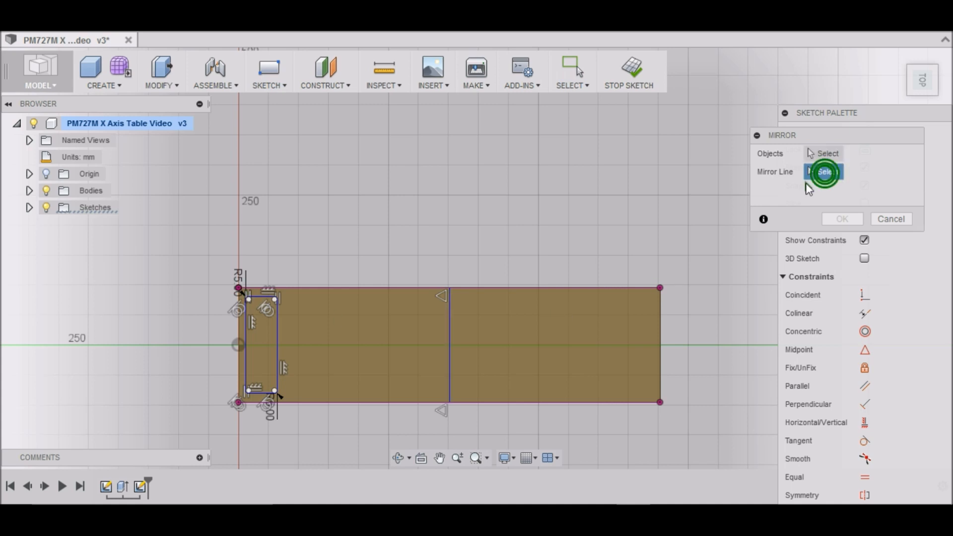
click(449, 347)
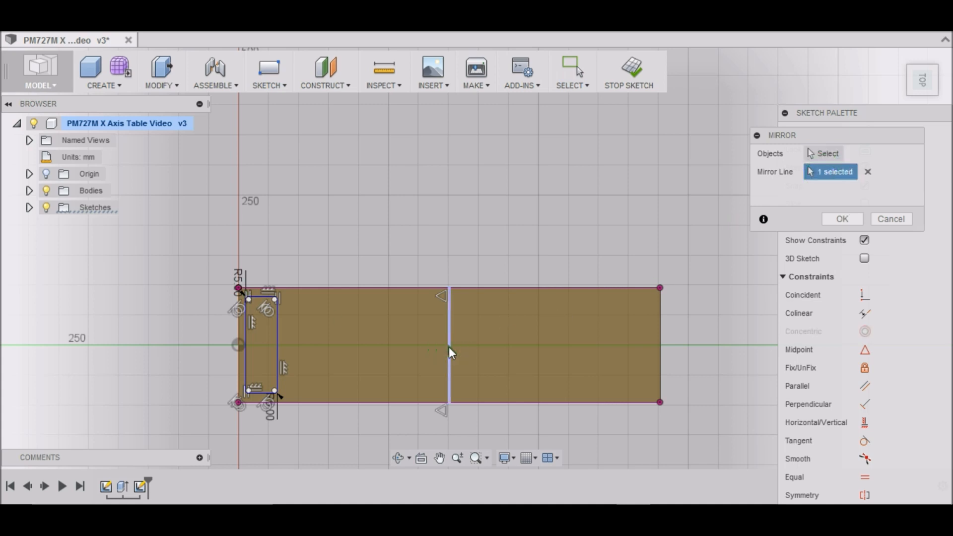
click(835, 154)
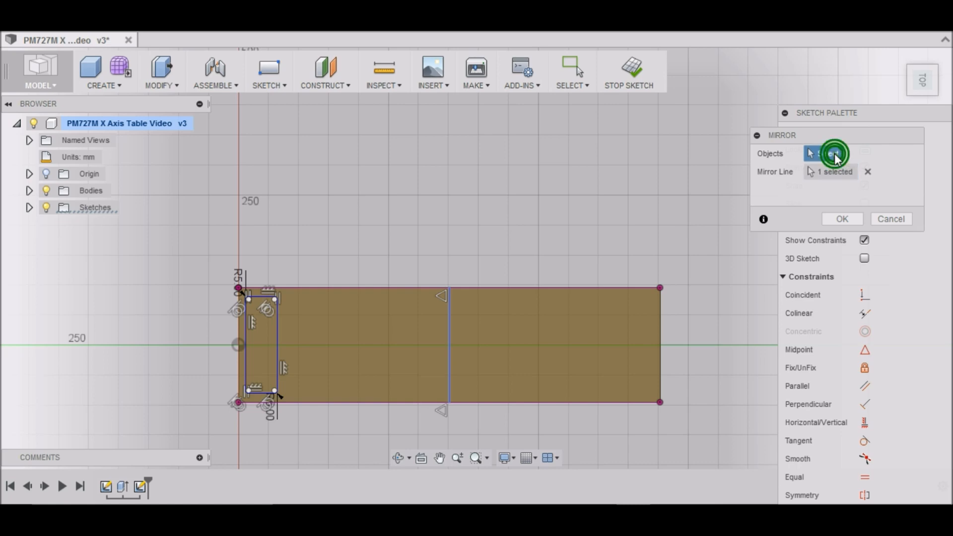
scroll(229, 353, up, 4)
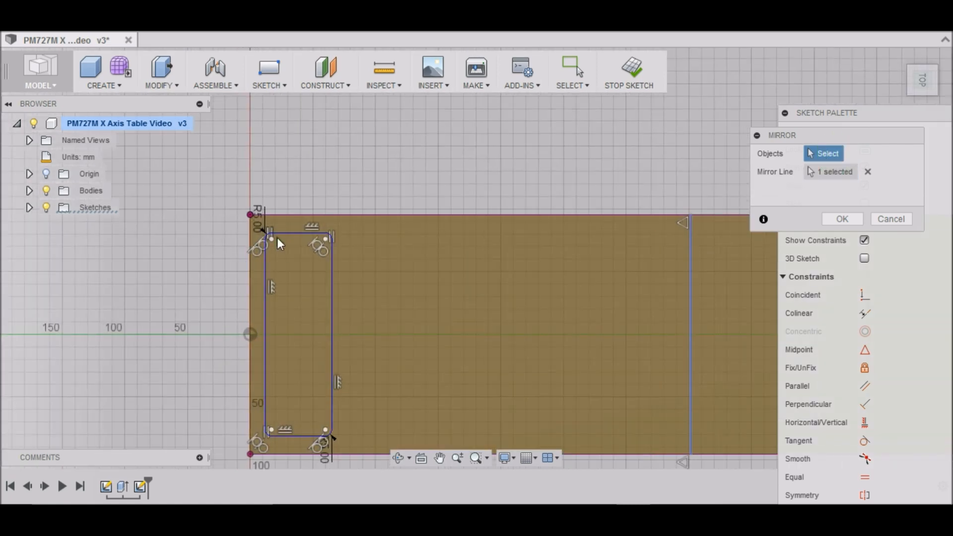
scroll(287, 278, up, 1)
scroll(288, 279, up, 3)
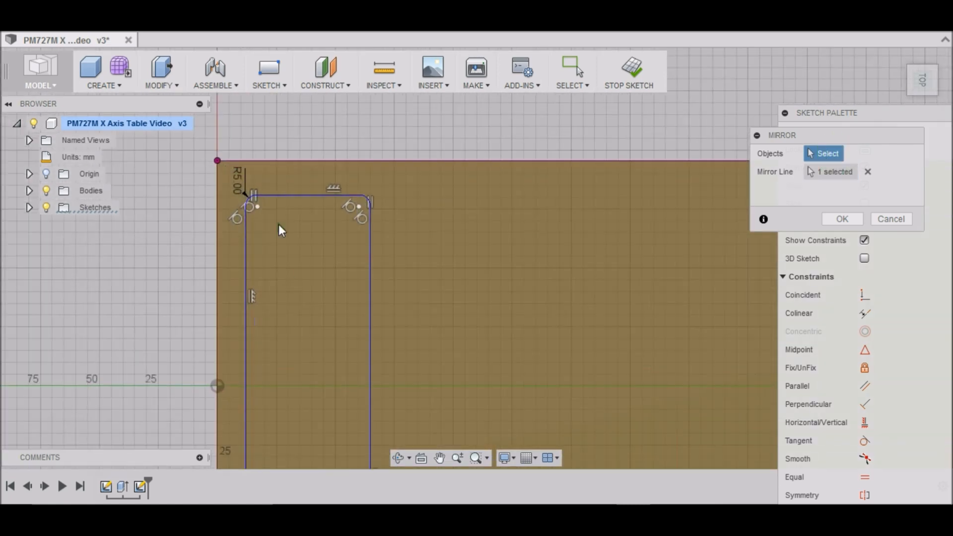
click(248, 199)
click(282, 195)
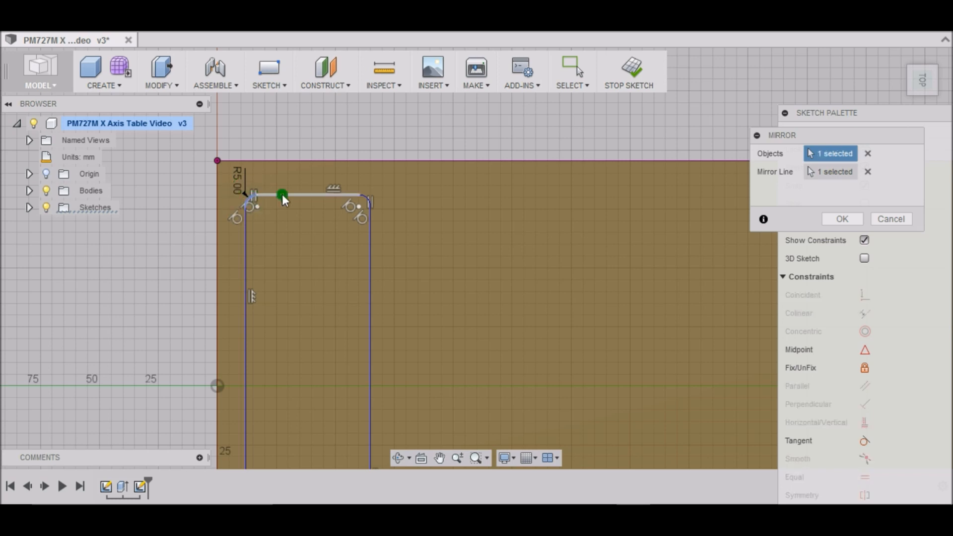
click(369, 199)
click(373, 222)
click(247, 246)
scroll(337, 184, down, 4)
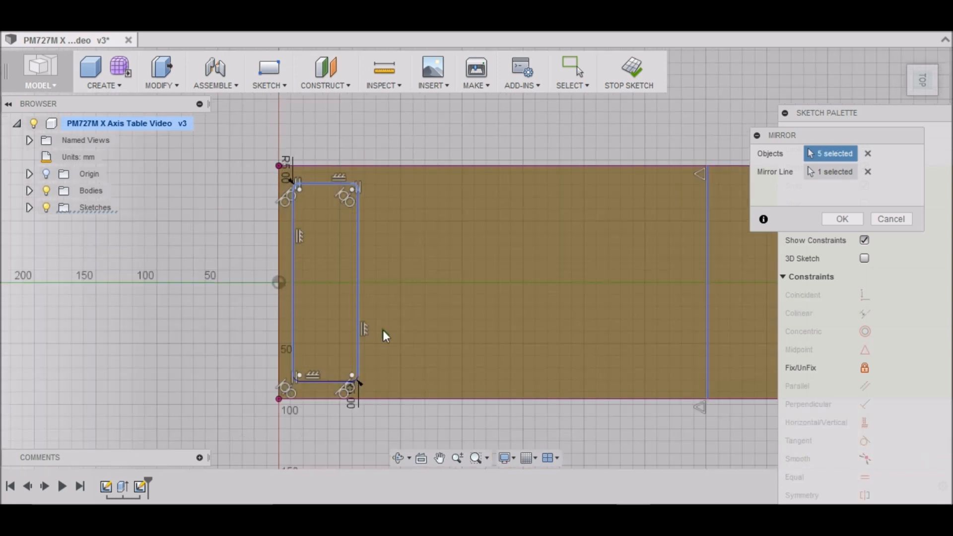
scroll(293, 407, up, 4)
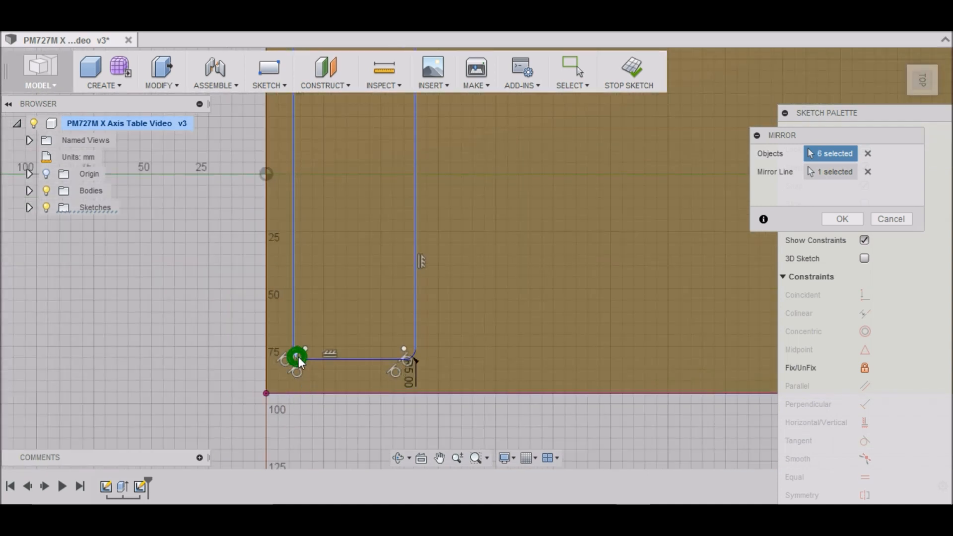
click(327, 358)
click(415, 359)
scroll(304, 357, down, 5)
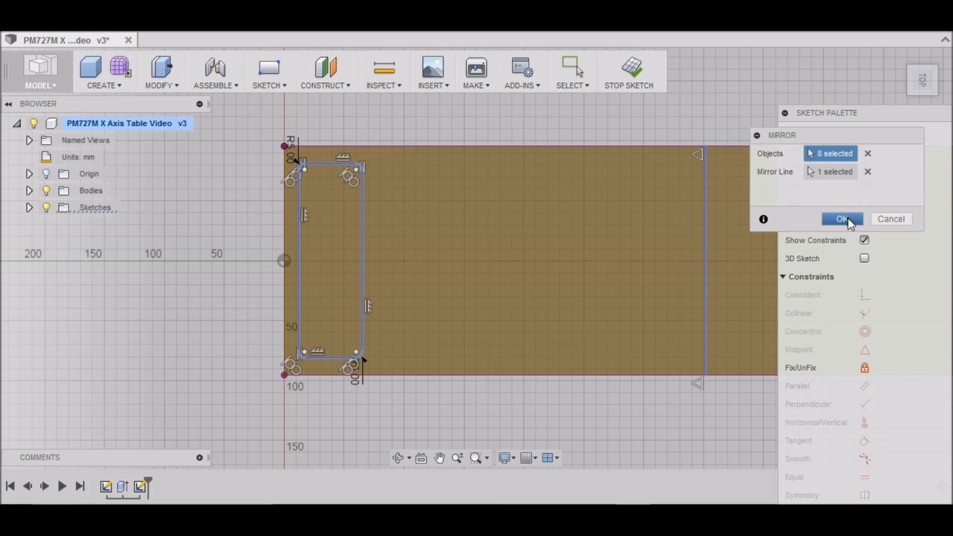
click(843, 219)
- Delete the mirror line across the middle of the table and finish the sketch
scroll(323, 312, down, 3)
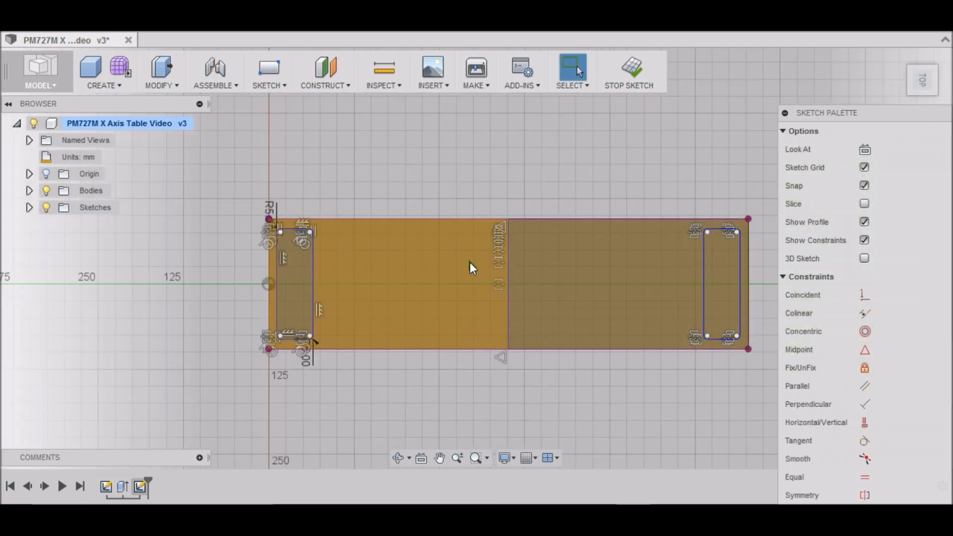
scroll(472, 269, up, 3)
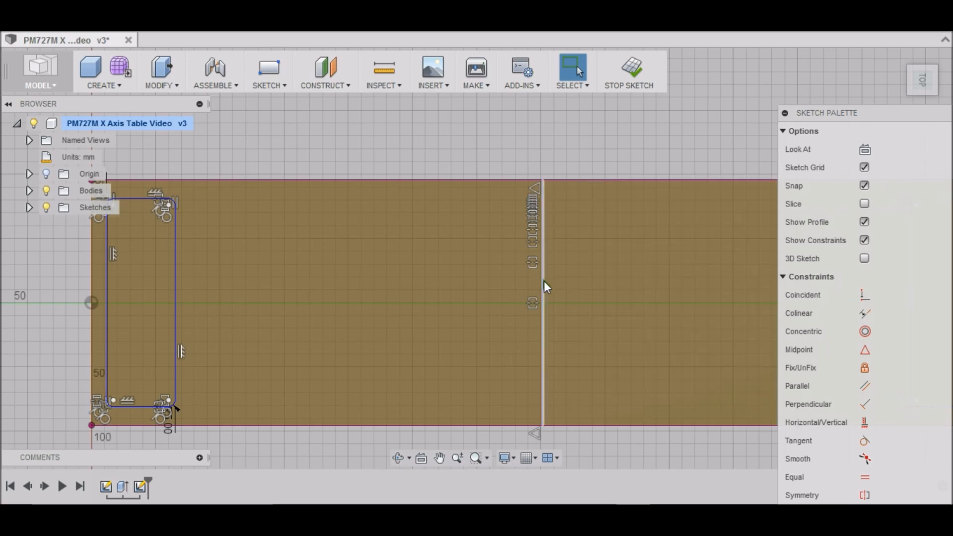
click(544, 282)
key(Delete)
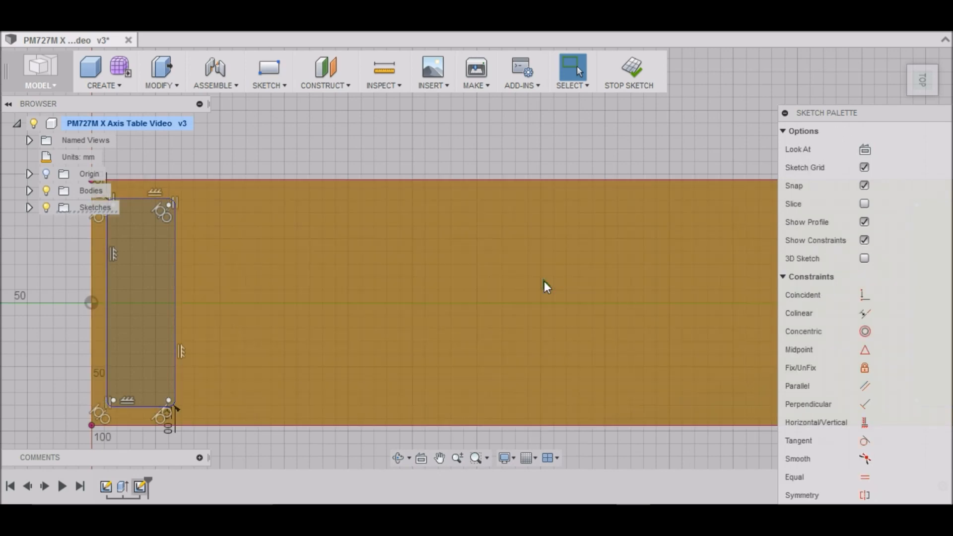
scroll(489, 329, down, 3)
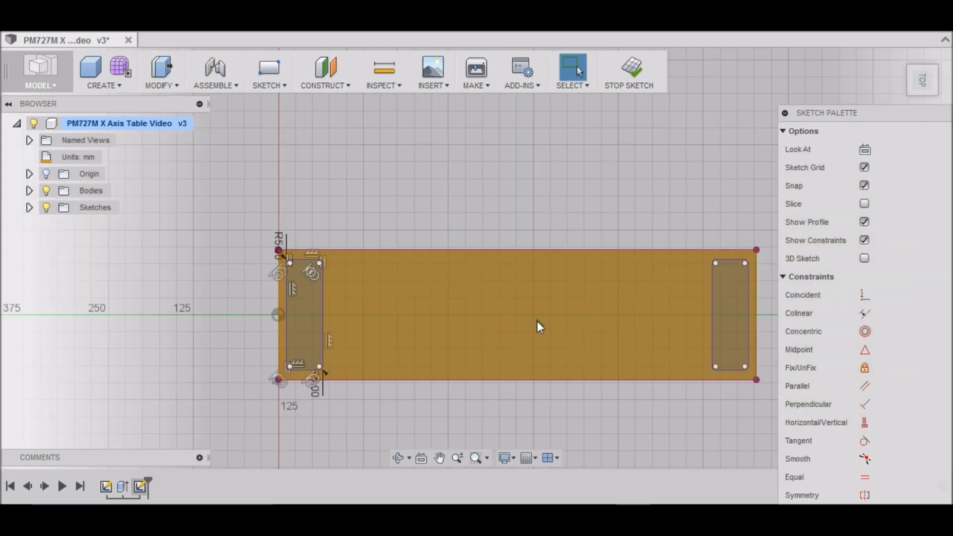
scroll(567, 316, up, 1)
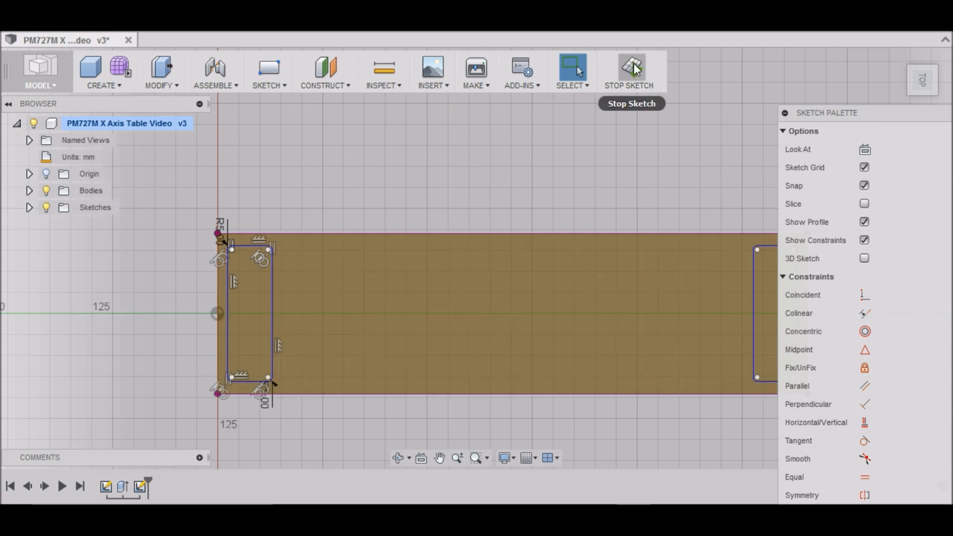
click(635, 68)
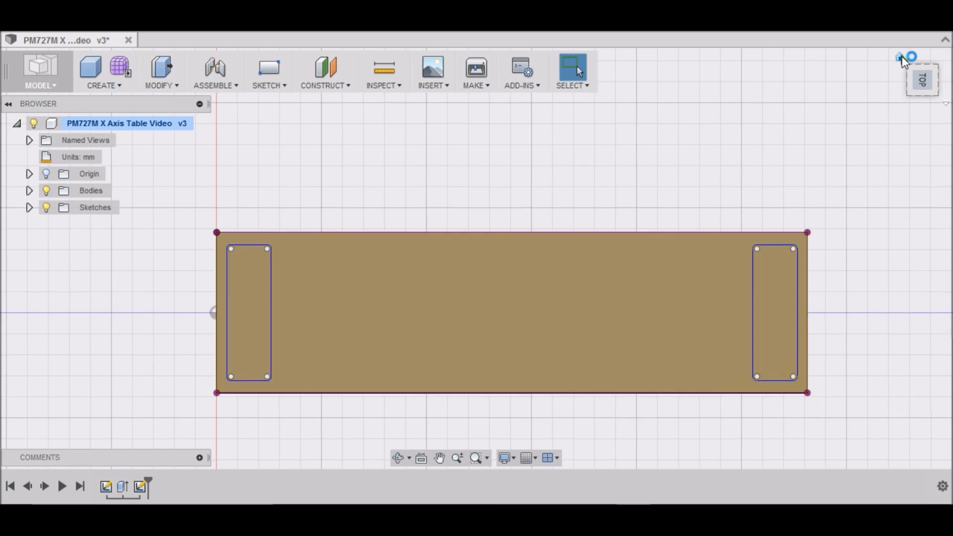
- Cut both rounded rectangles 25 mm deep into the table's top face with Press Pull
click(900, 57)
scroll(347, 347, down, 3)
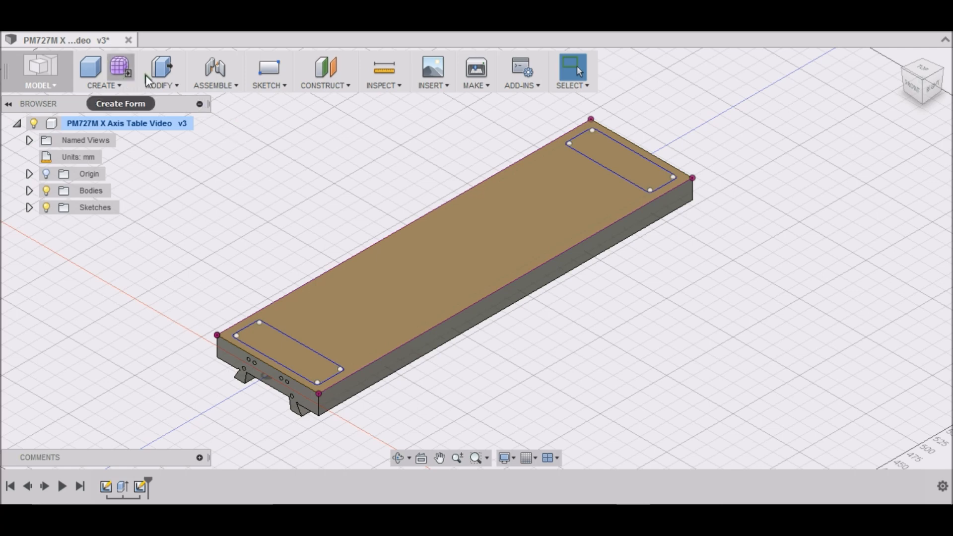
click(176, 83)
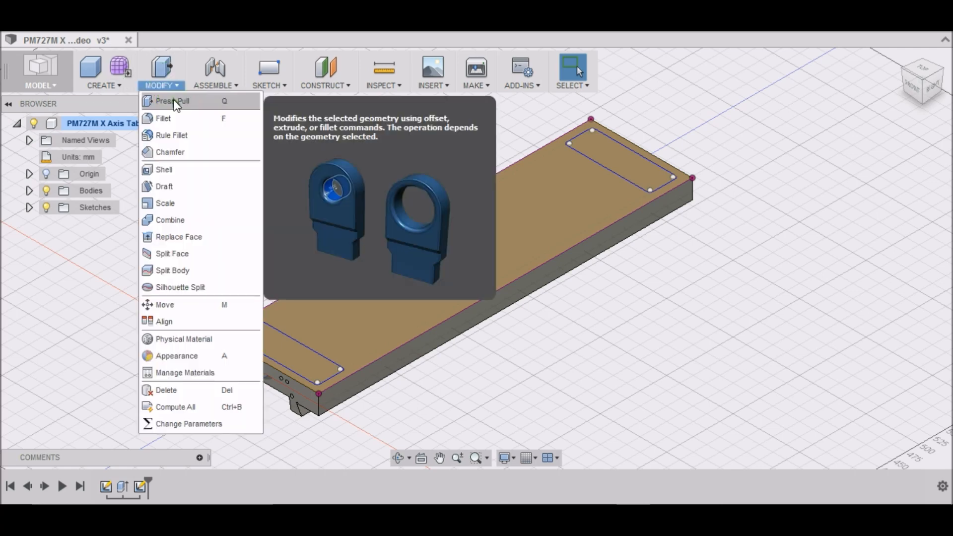
click(174, 101)
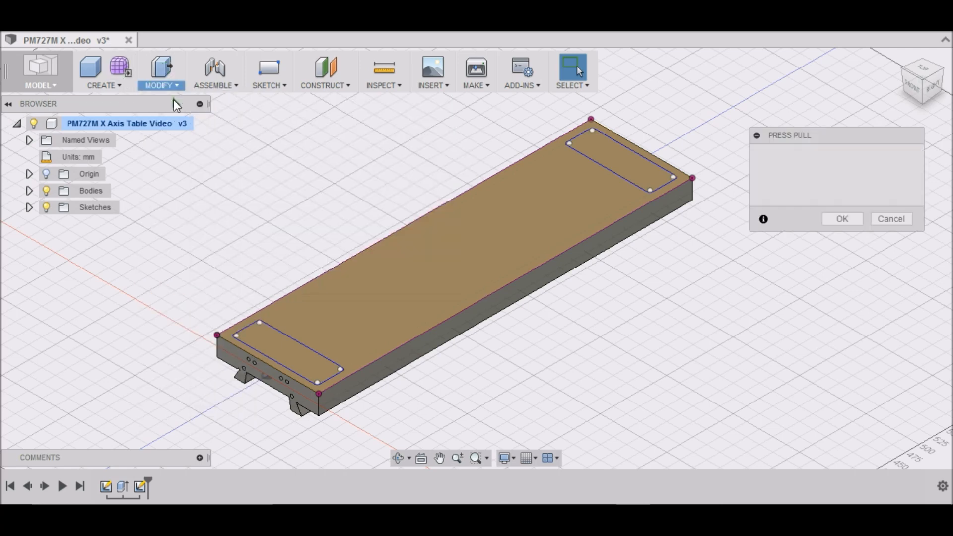
click(606, 160)
click(303, 361)
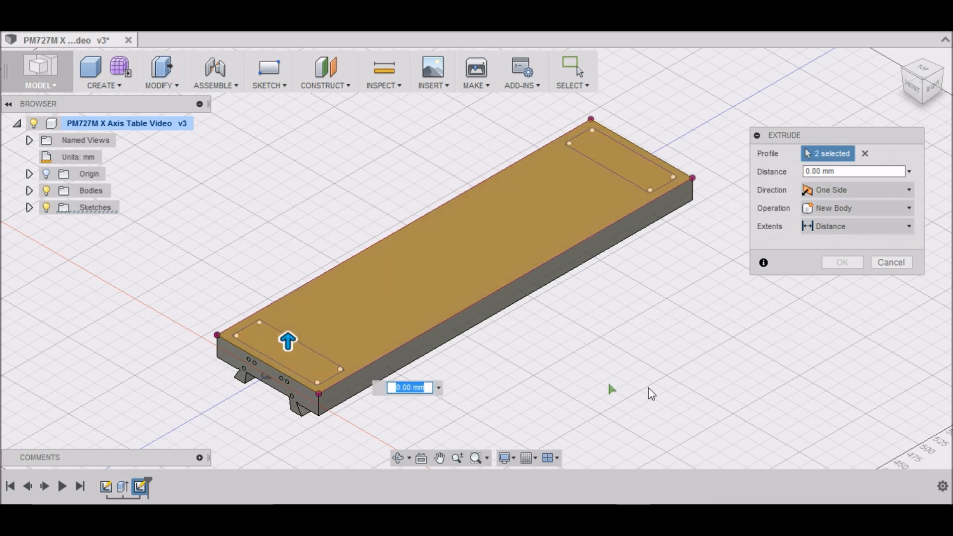
mouse_move(296, 353)
mouse_down()
mouse_move(293, 362)
mouse_move(289, 354)
mouse_up()
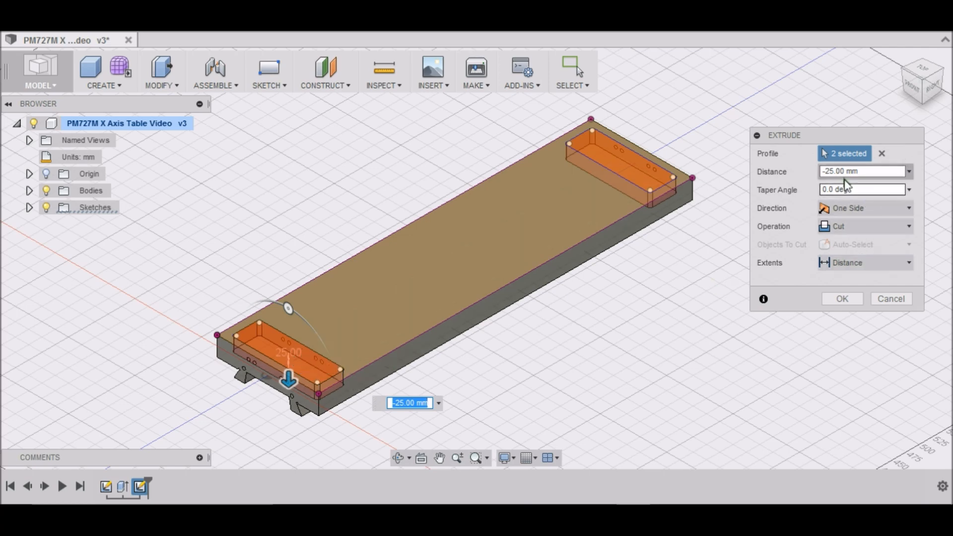
click(843, 299)
- Delete the four hole faces that run into the table from the inner wall of the pocket at the dovetail end nearest the origin
scroll(432, 345, down, 3)
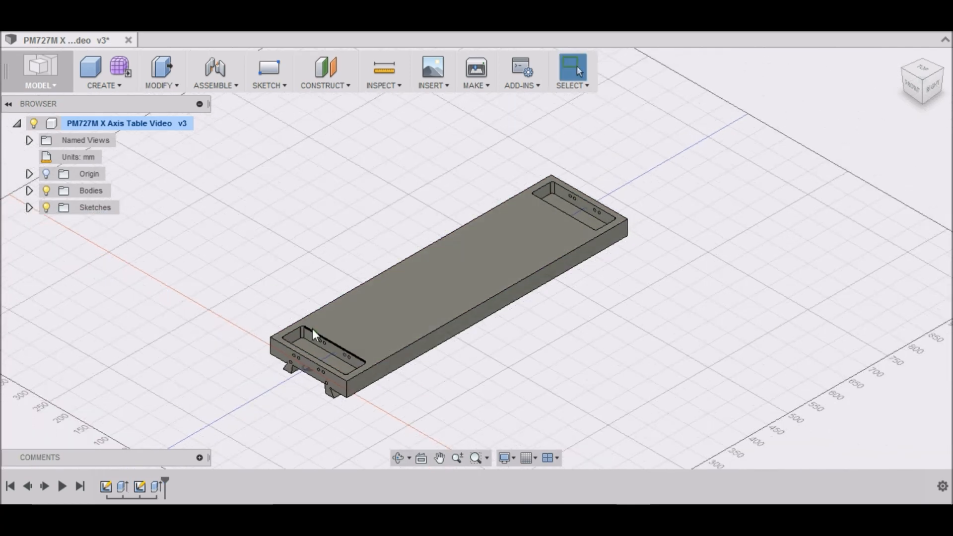
scroll(300, 325, up, 3)
scroll(353, 303, down, 2)
scroll(370, 302, up, 4)
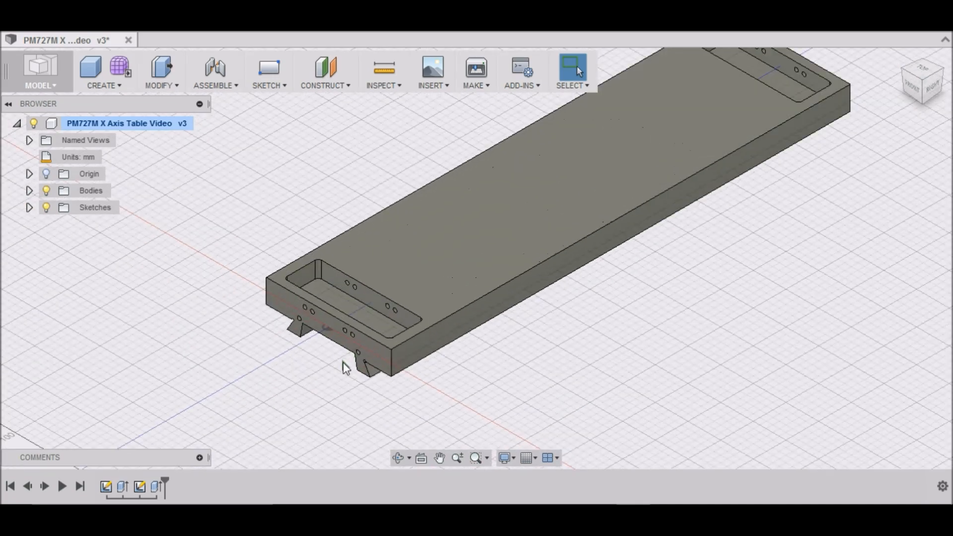
scroll(329, 291, up, 2)
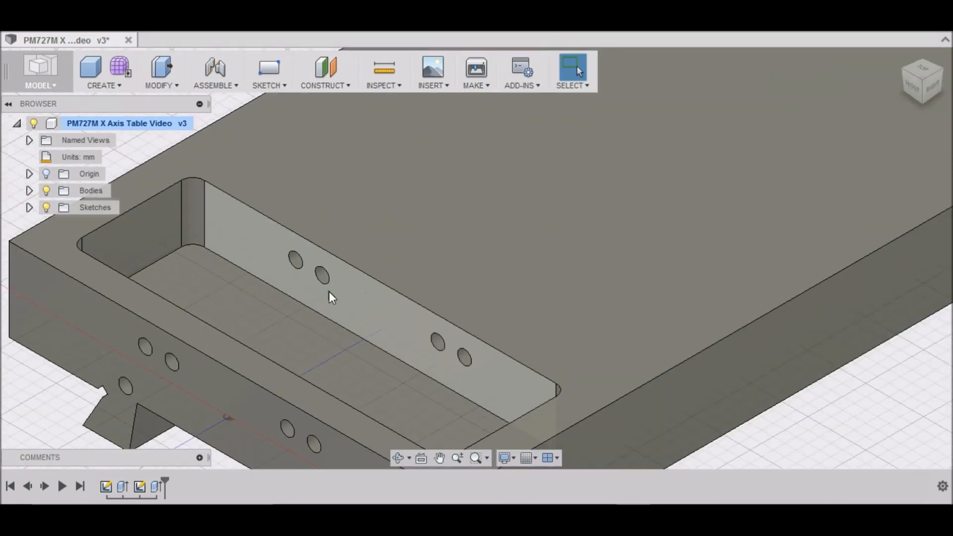
scroll(321, 282, up, 3)
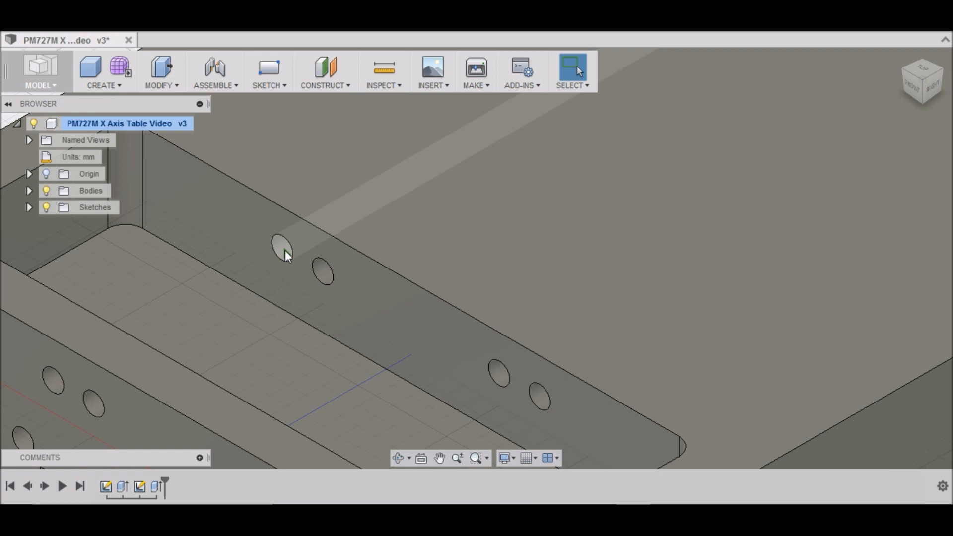
middle_drag(285, 250, 374, 261)
click(376, 263)
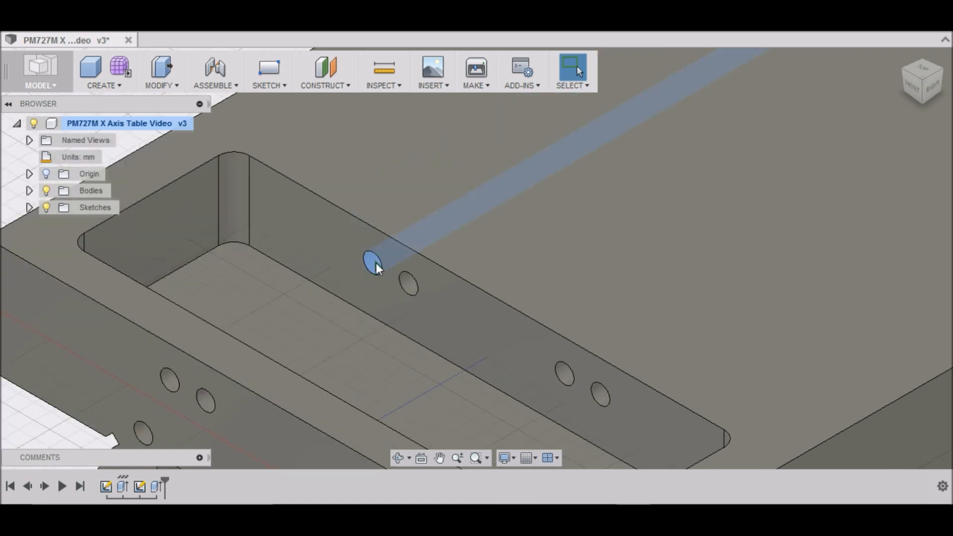
ctrl+click(408, 285)
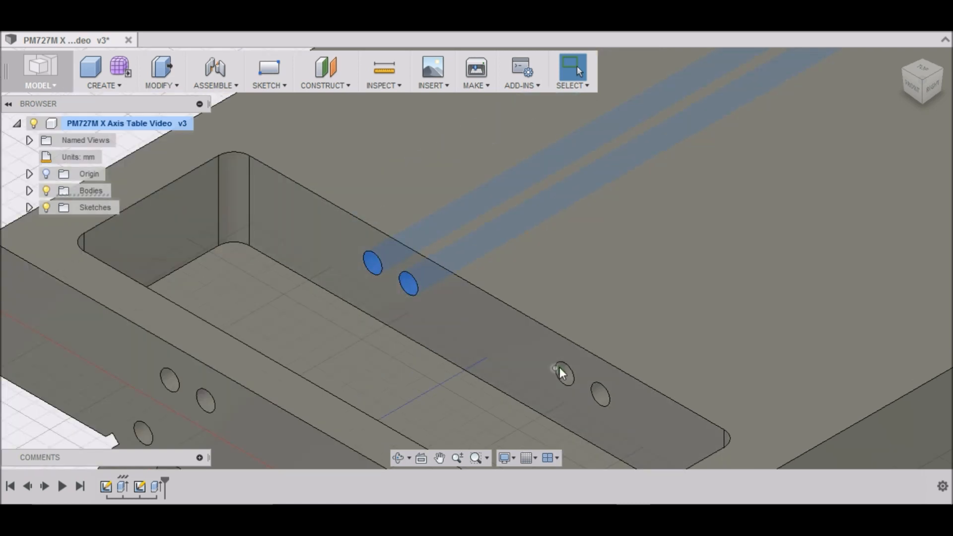
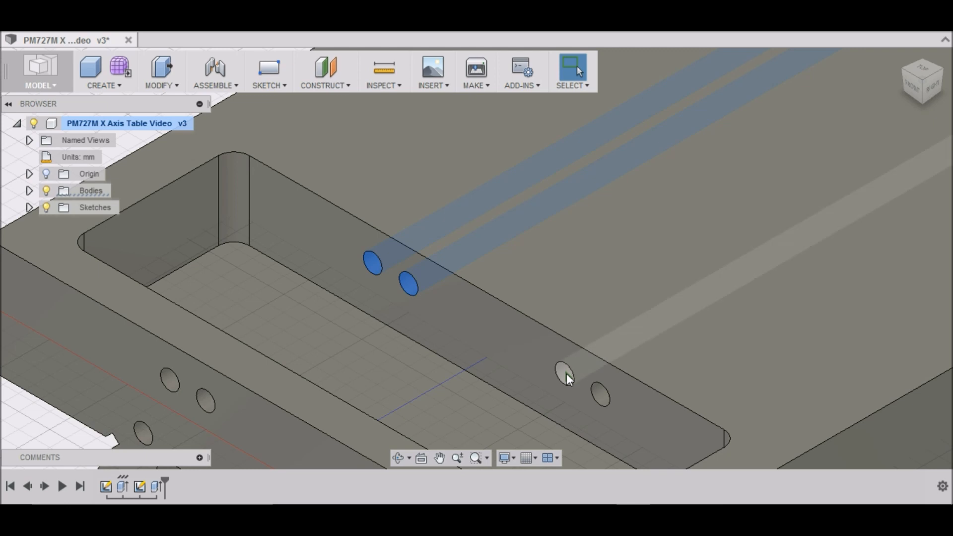
right_click(599, 395)
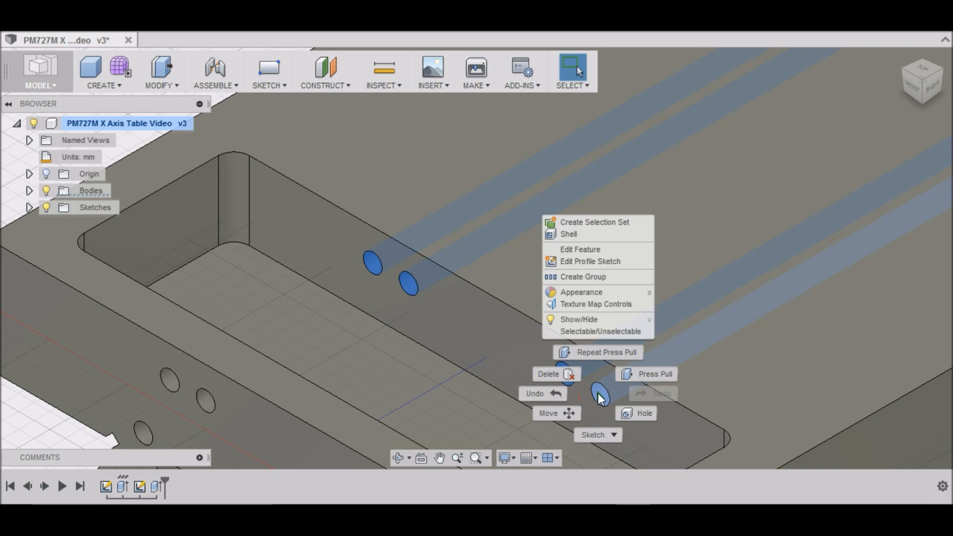
click(573, 374)
scroll(440, 377, down, 10)
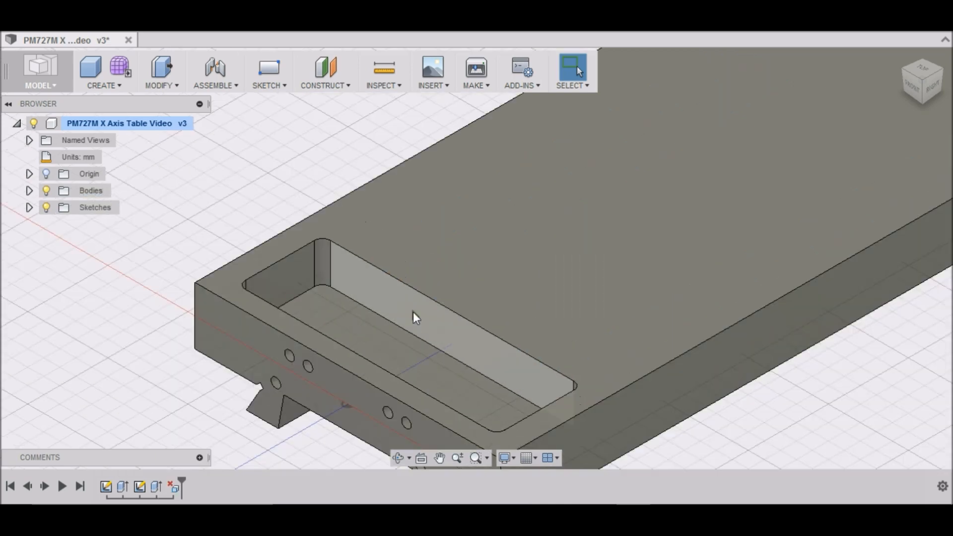
- Start a sketch on the inner lengthwise-end wall of the pocket at the dovetail end nearest the origin, and hide the bodies
scroll(355, 298, down, 3)
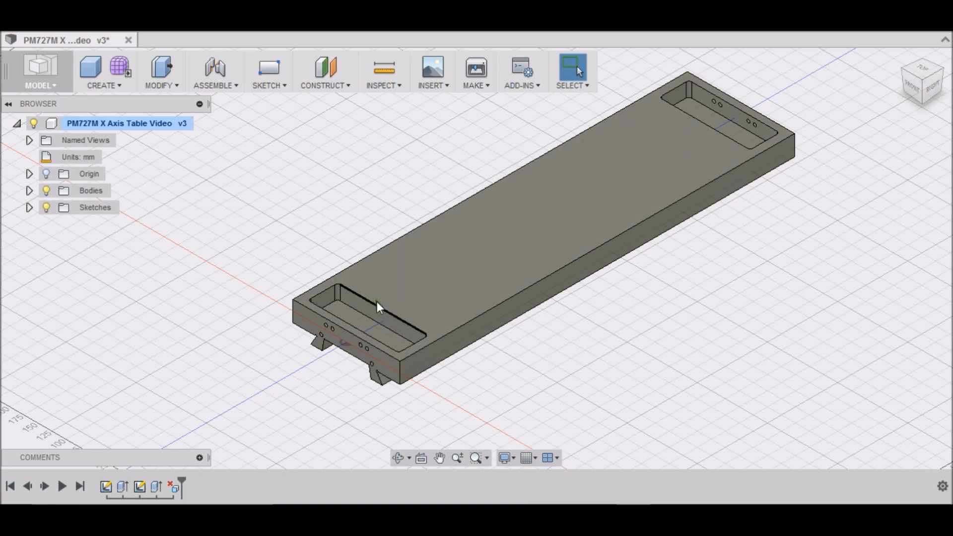
scroll(410, 291, up, 5)
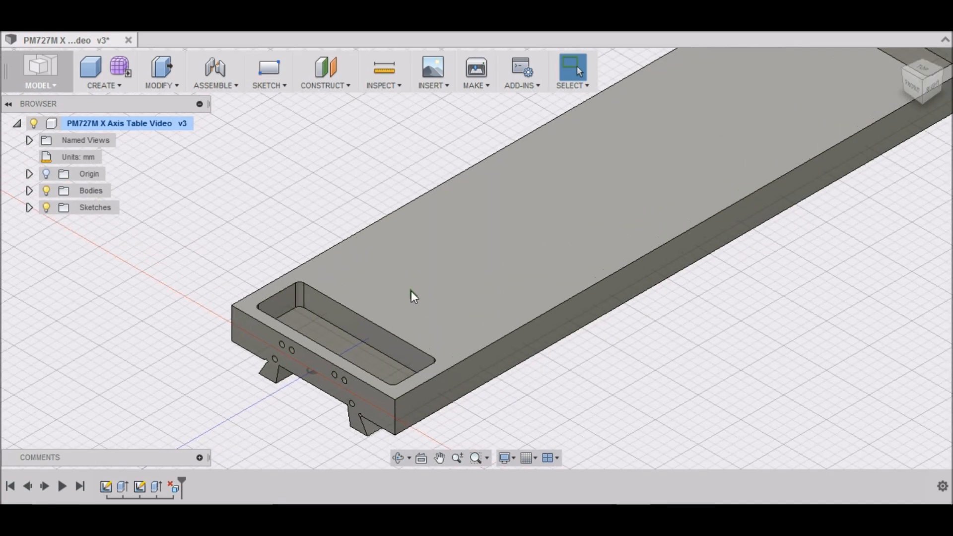
click(285, 84)
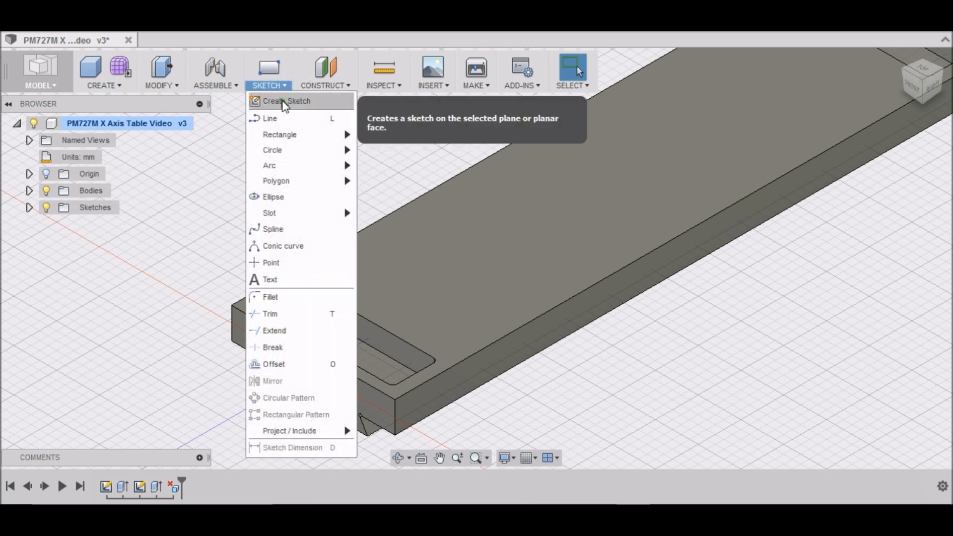
click(283, 101)
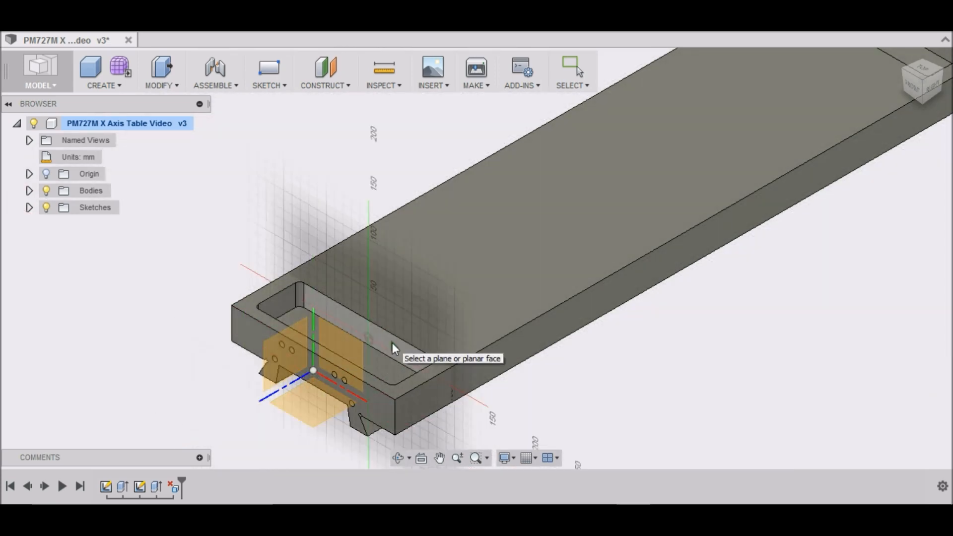
click(393, 343)
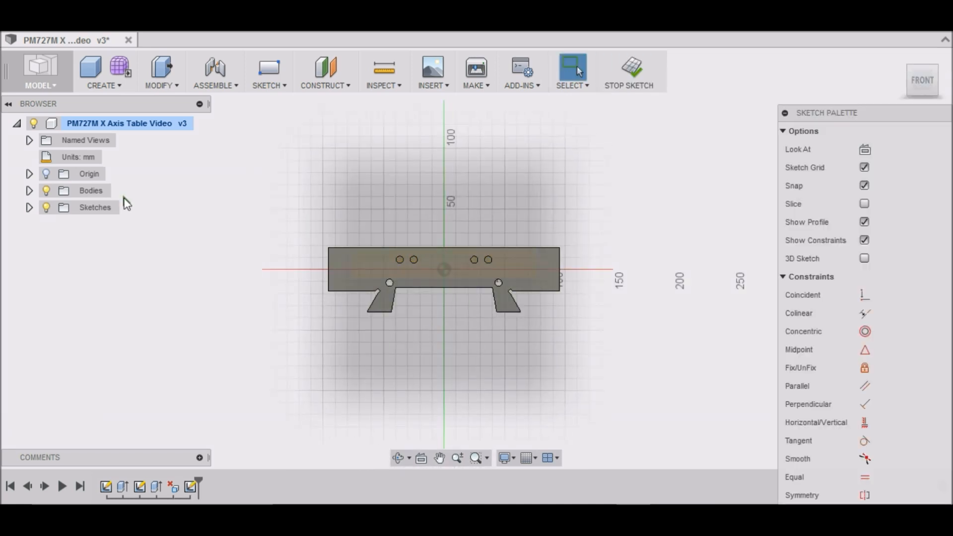
click(46, 189)
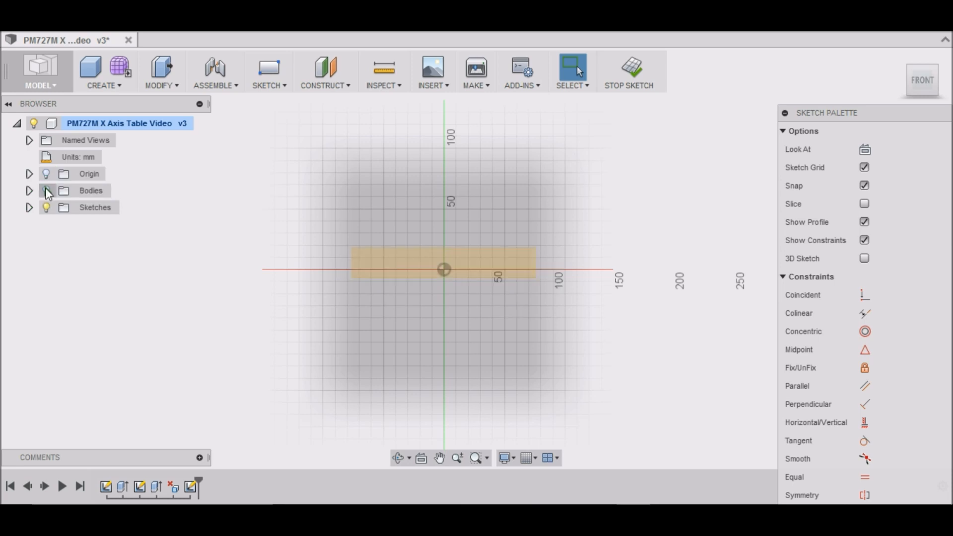
- Draw a center rectangle 12 mm wide and 40 mm high, centred on the midpoint of the wall face's upper edge
scroll(448, 285, down, 1)
scroll(448, 280, up, 2)
scroll(314, 298, up, 2)
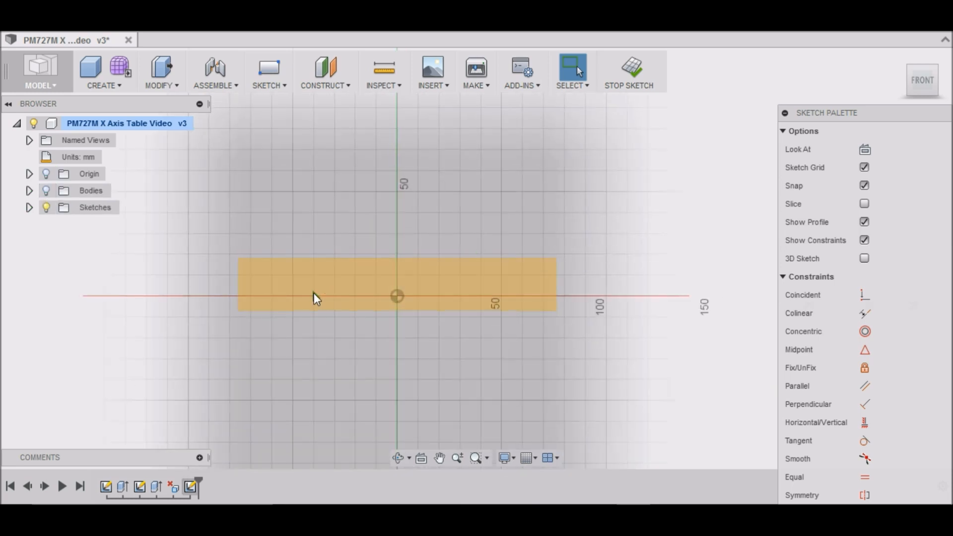
scroll(387, 304, up, 3)
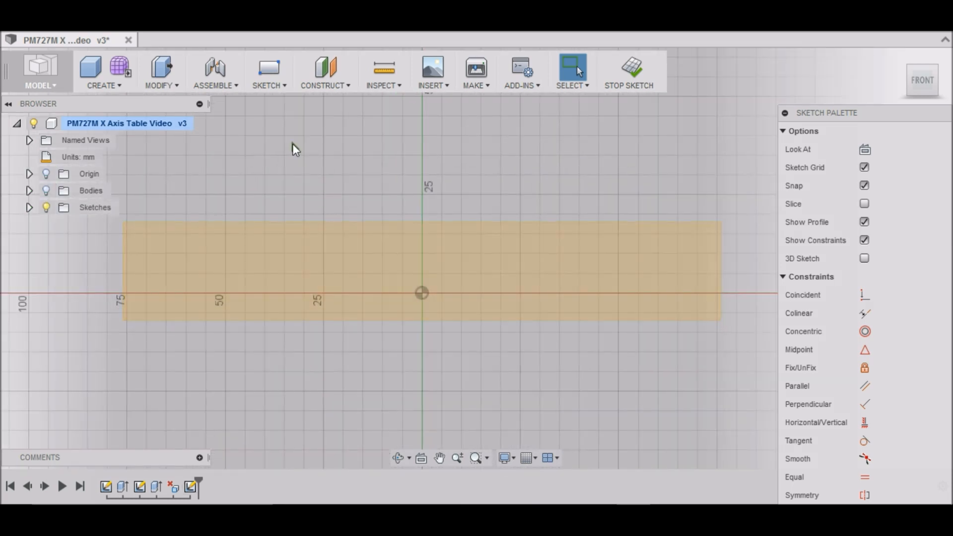
click(286, 89)
mouse_move(325, 139)
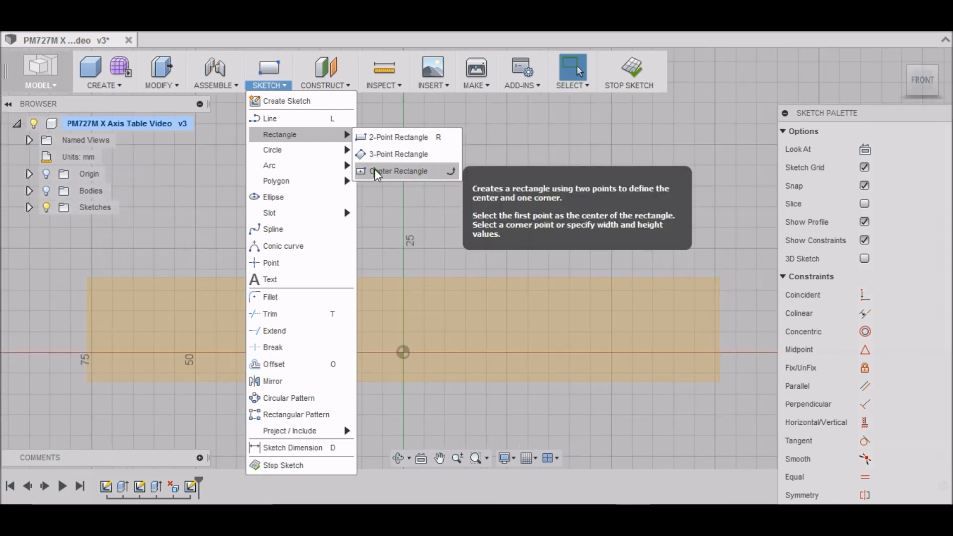
click(375, 170)
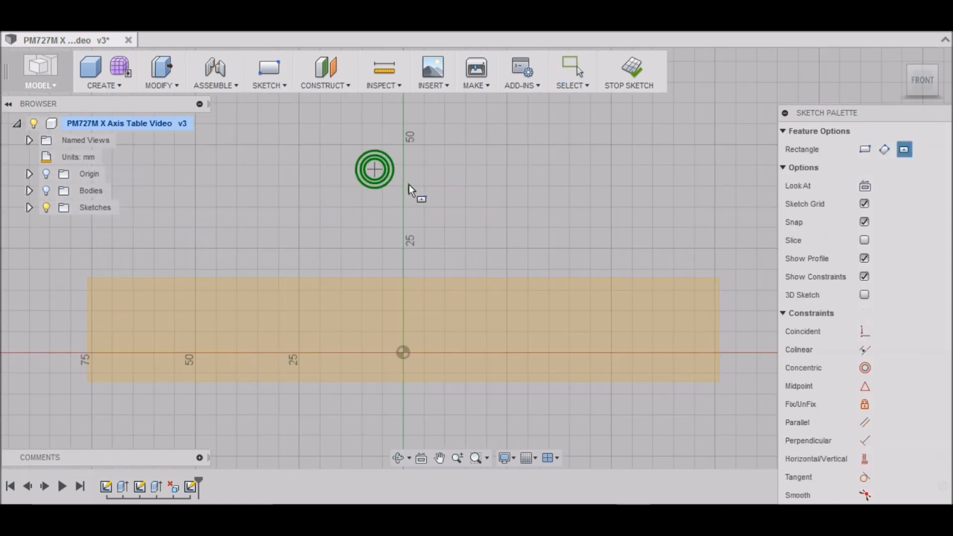
click(404, 279)
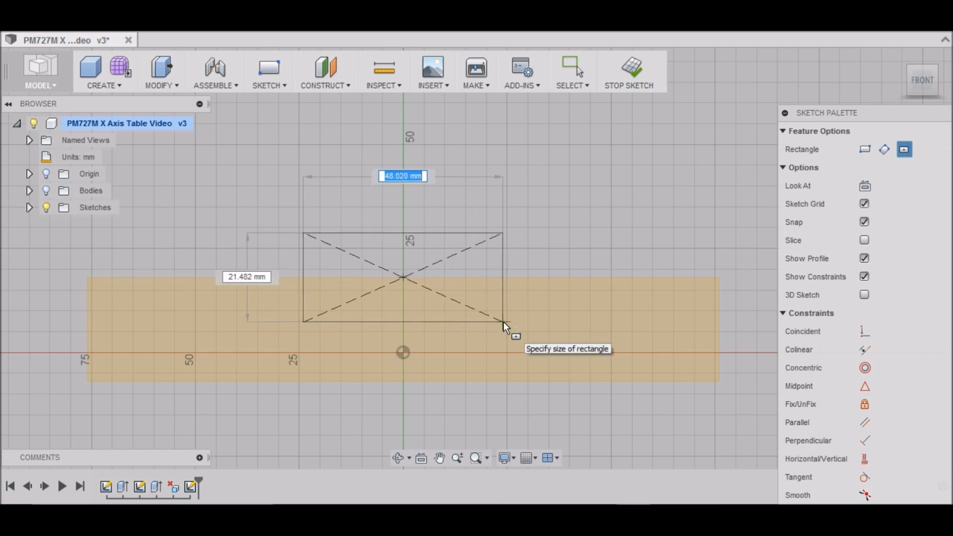
text(12)
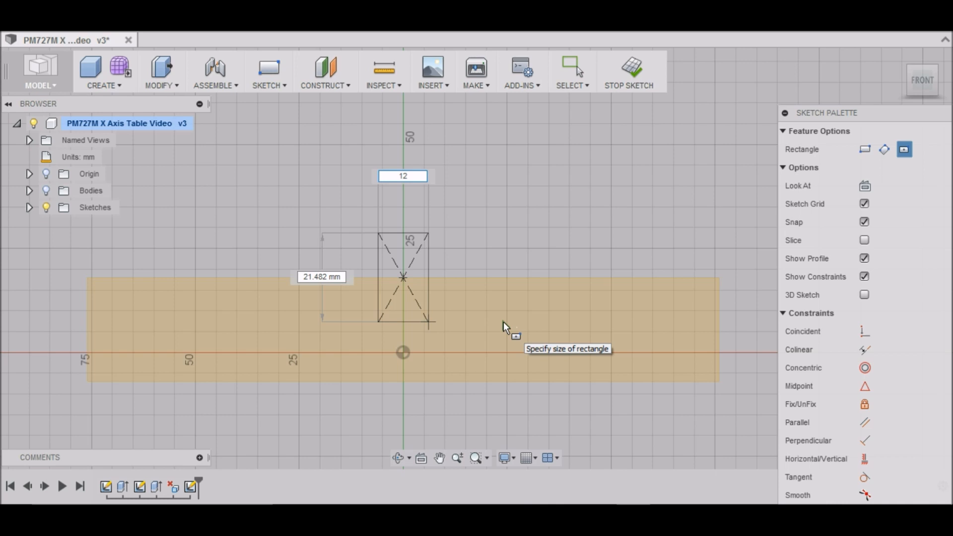
key(Tab)
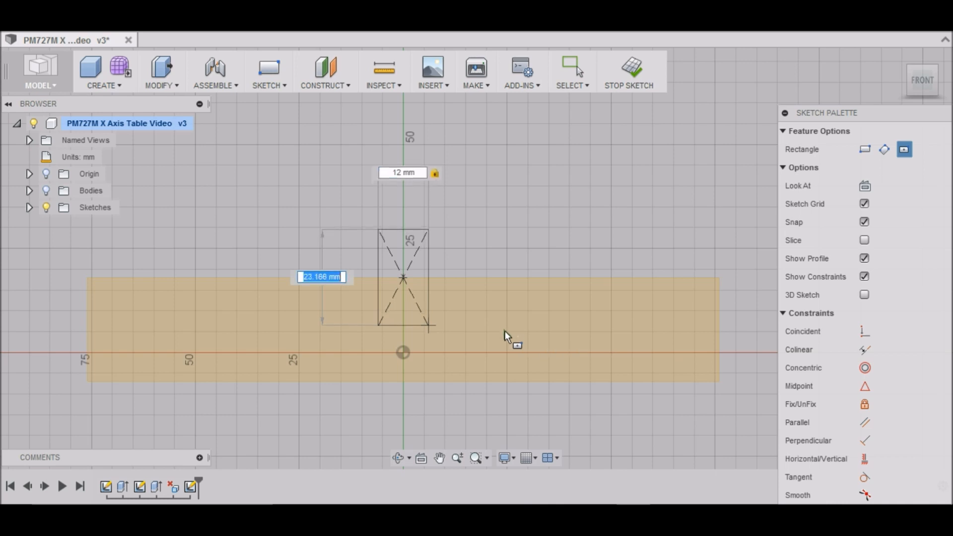
text(40)
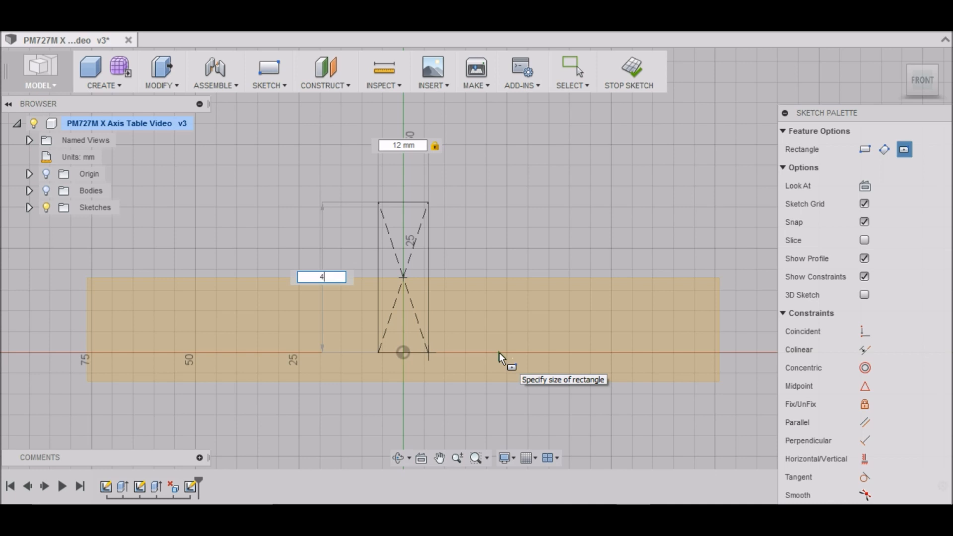
key(Tab)
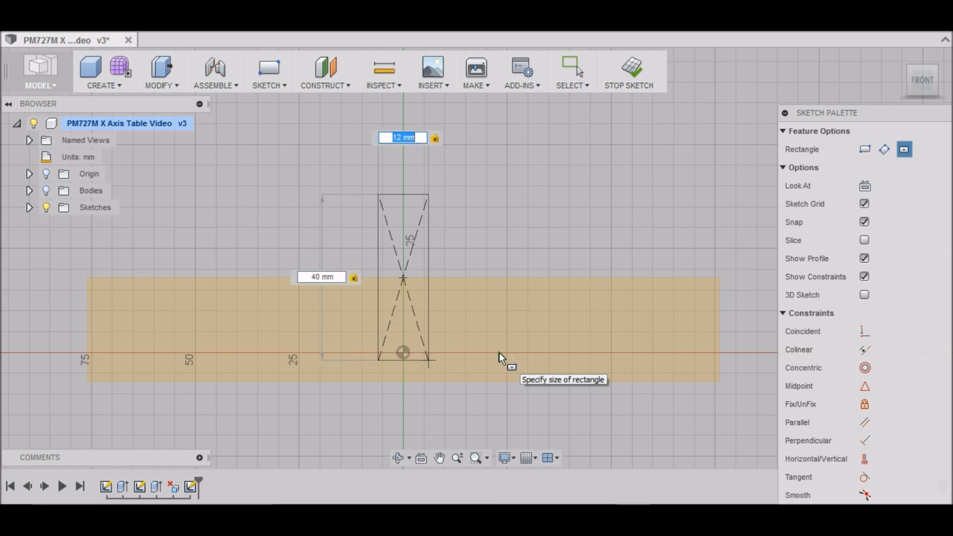
key(Return)
key(Escape)
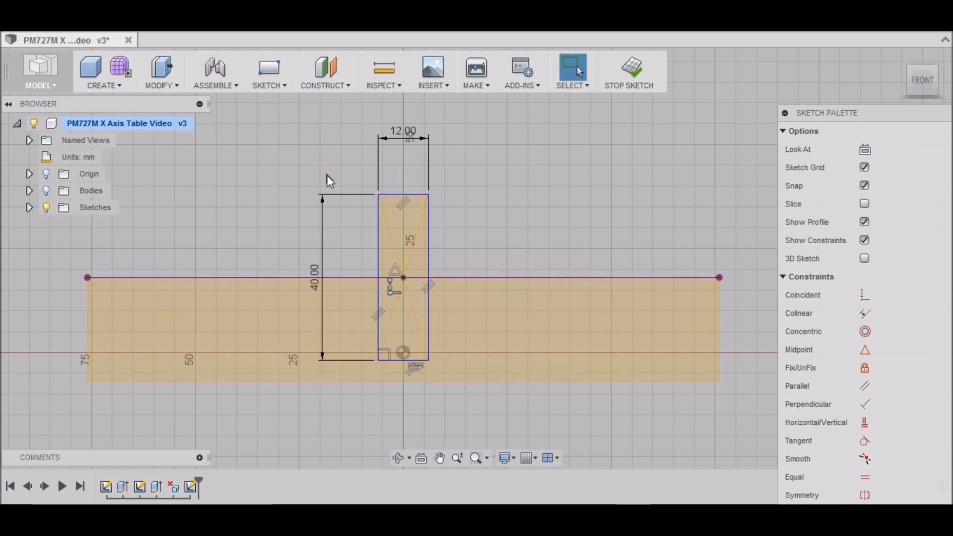
- Trim away the rectangle's two sides and top line above the wall face's upper edge
key(t)
click(378, 240)
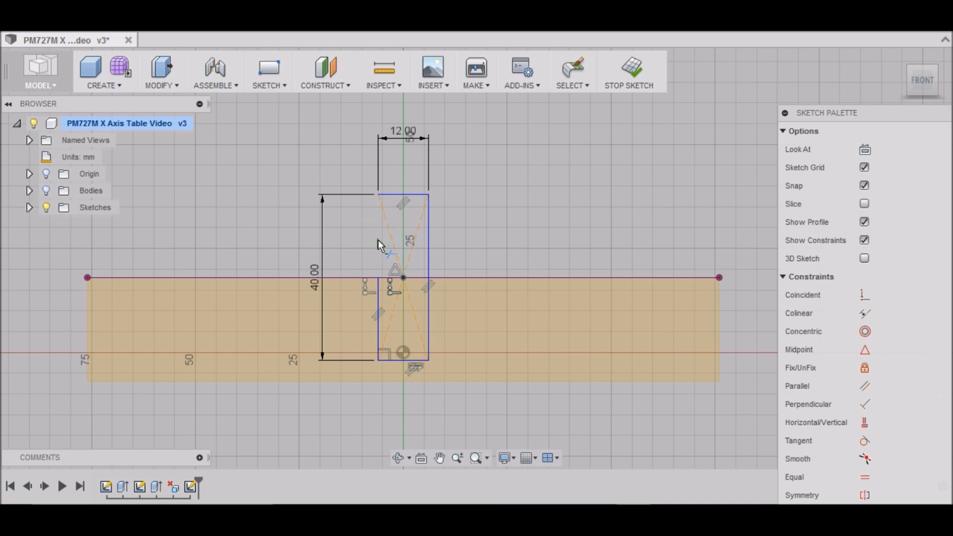
key(Escape)
click(412, 193)
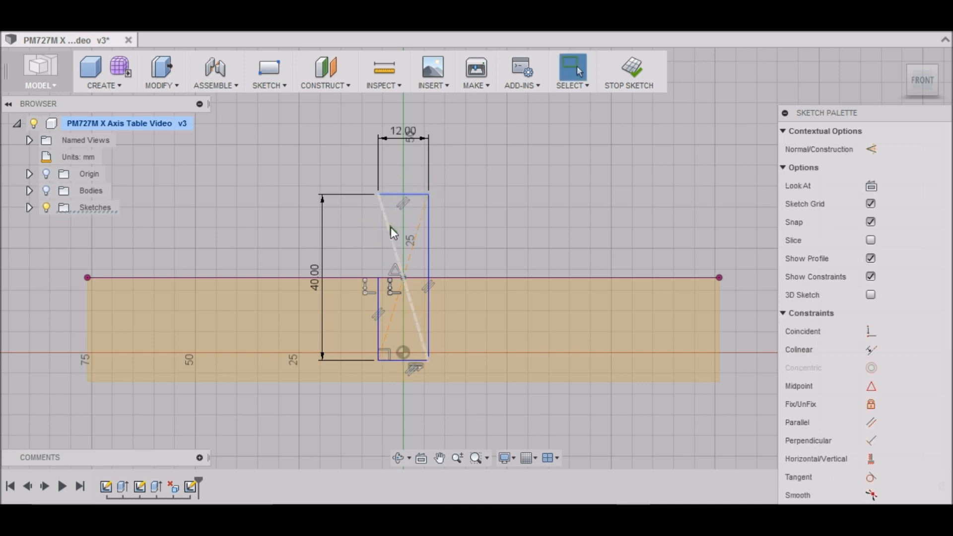
key(Delete)
key(t)
click(430, 221)
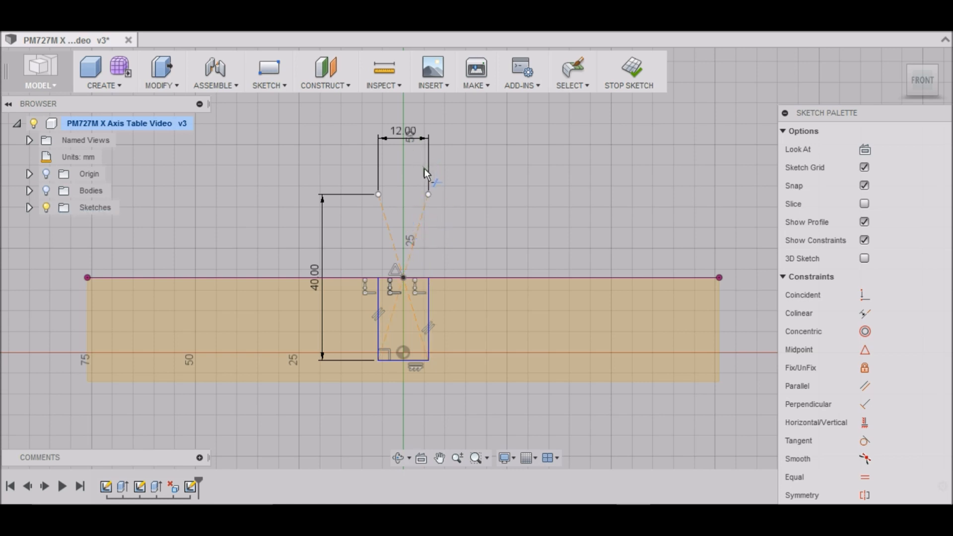
key(Escape)
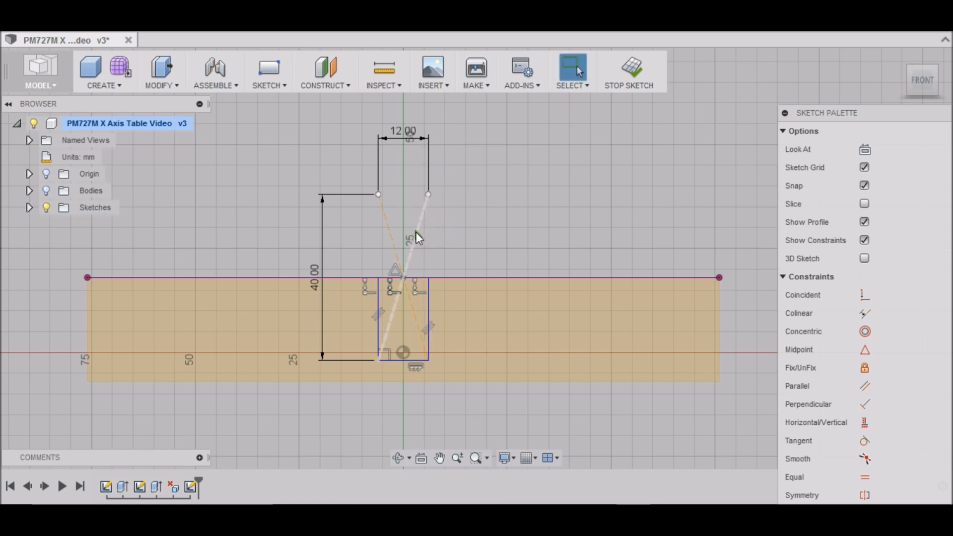
- Trim away the rectangle's diagonal construction lines, both above and below the wall face's upper edge
key(t)
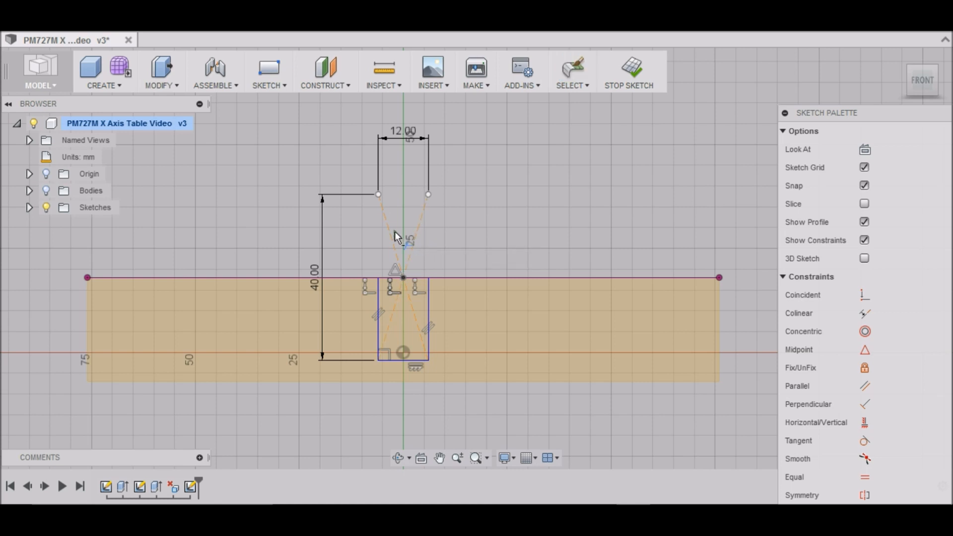
click(389, 231)
click(419, 232)
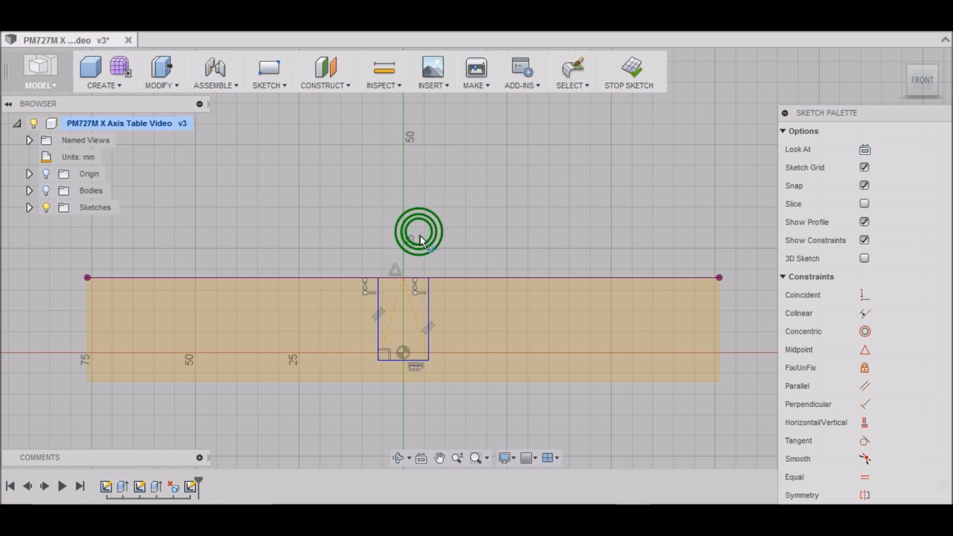
scroll(431, 375, up, 3)
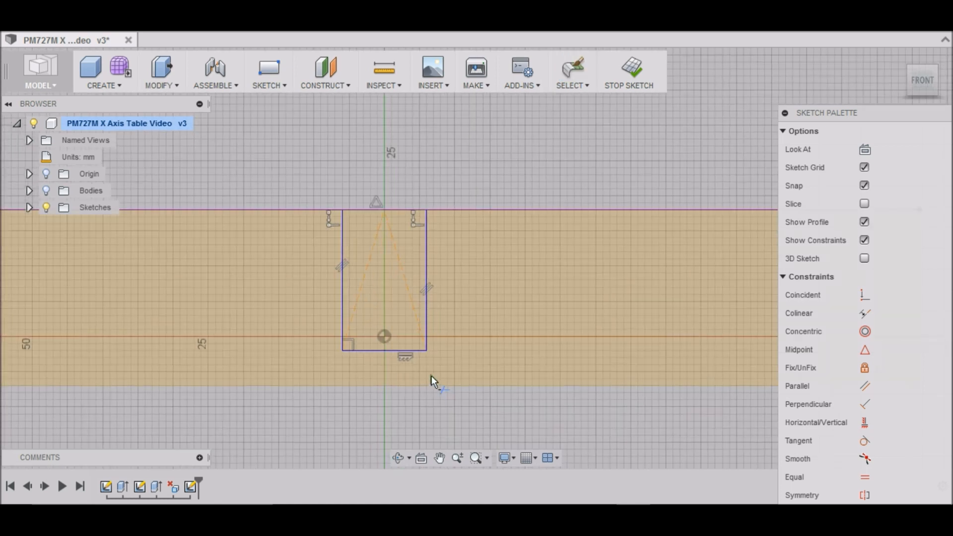
click(396, 260)
click(364, 266)
key(Escape)
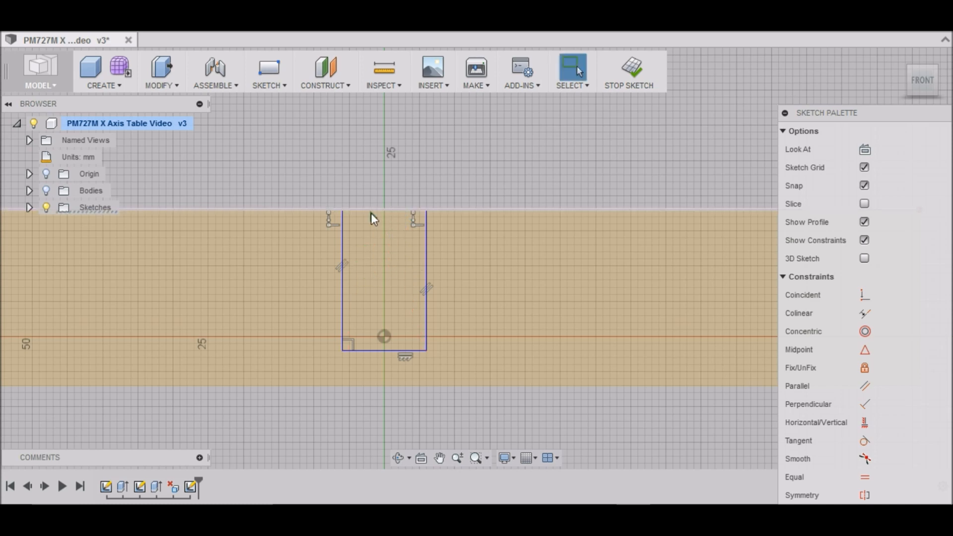
click(285, 87)
mouse_move(323, 134)
click(393, 138)
click(363, 139)
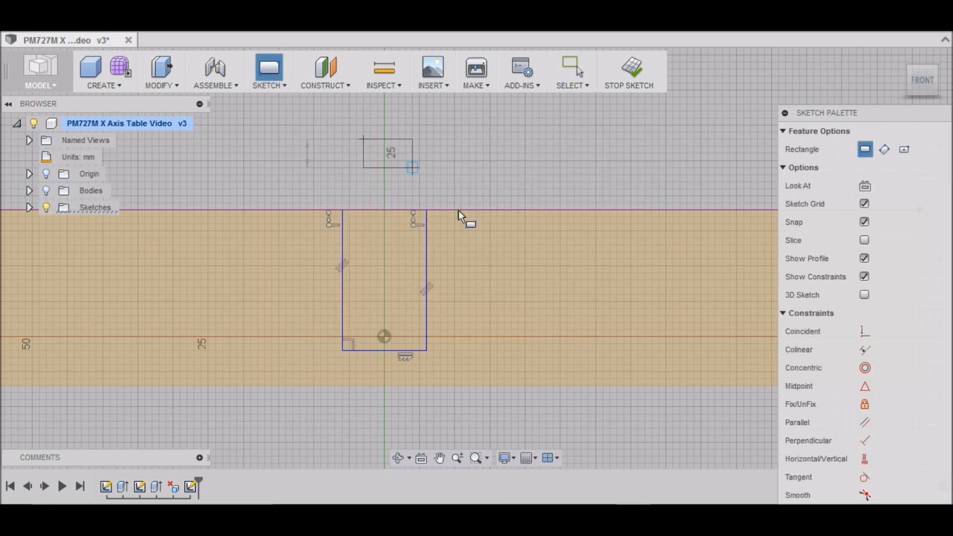
key(Escape)
- Draw a two-point rectangle 3.825 mm wide and 8.2 mm high outward from the slot's lower right corner
key(r)
click(427, 348)
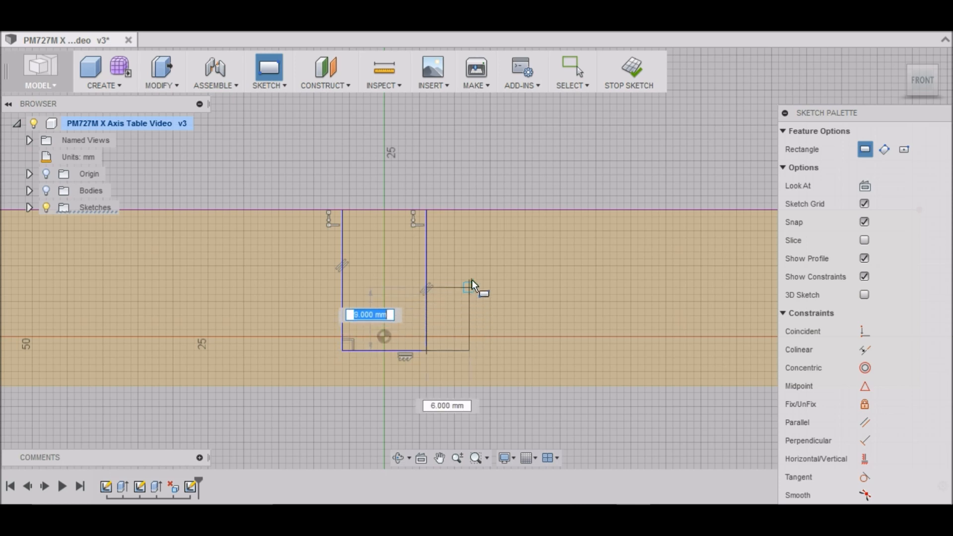
text(8.2)
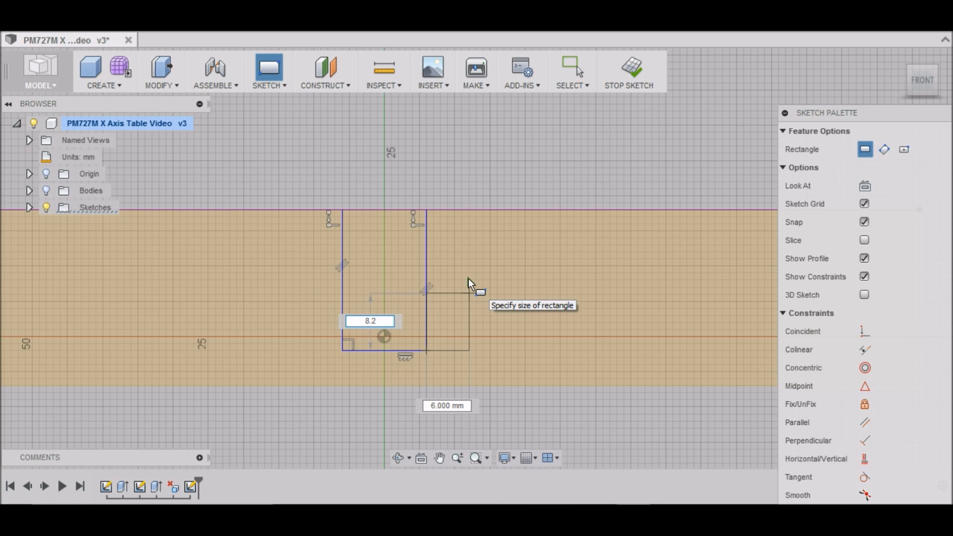
key(Tab)
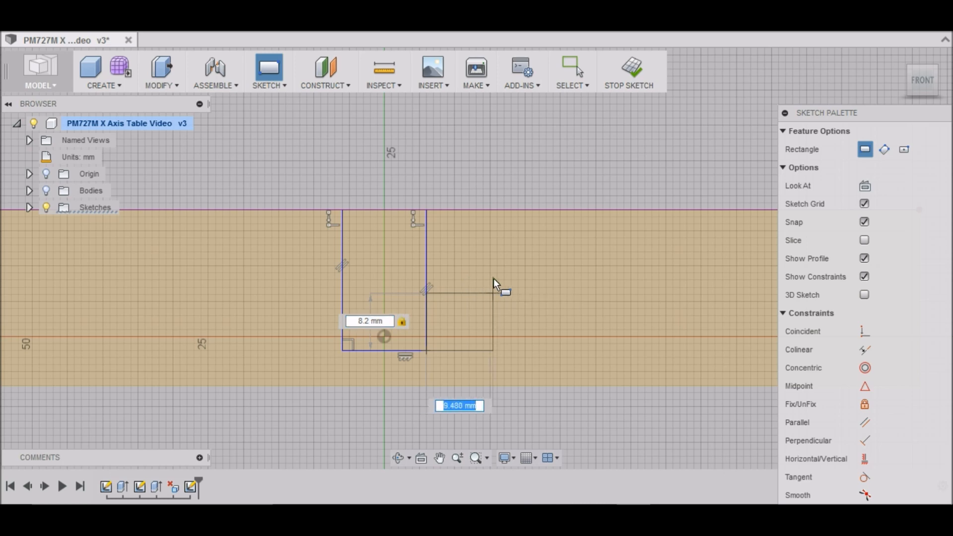
text(3.825)
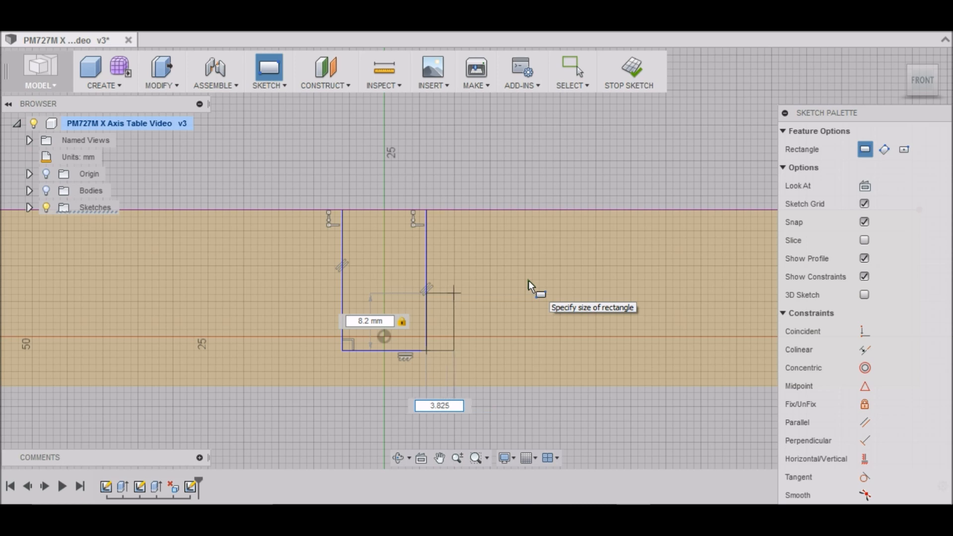
key(Tab)
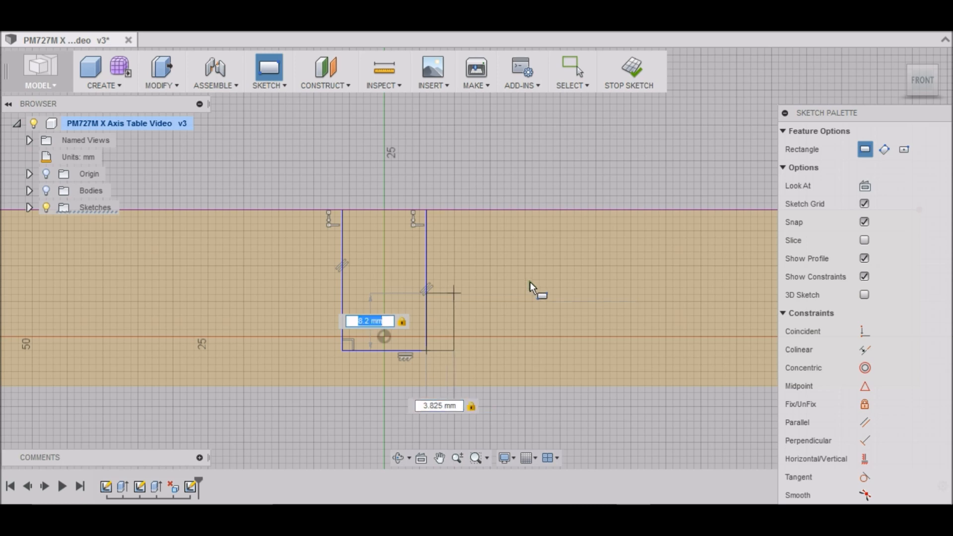
click(529, 282)
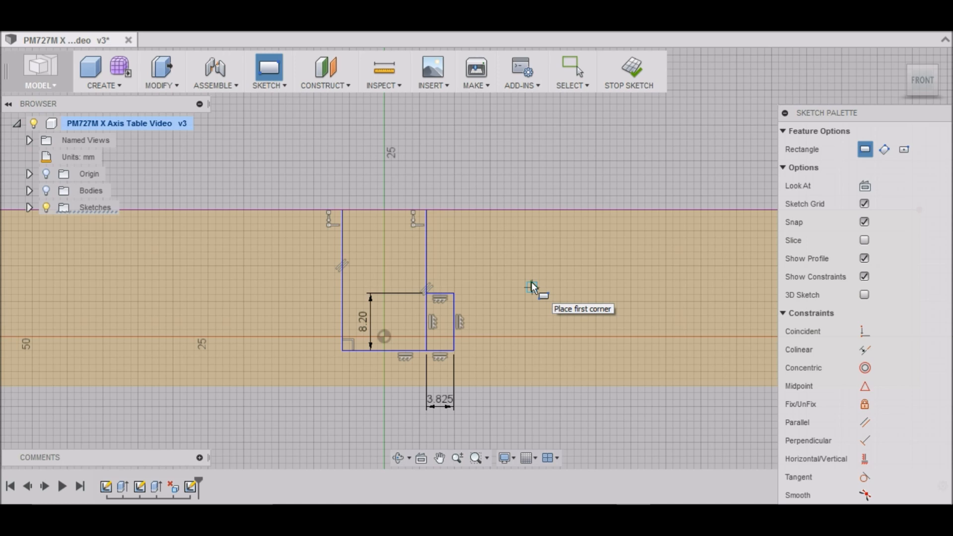
- Draw a two-point rectangle 3.825 mm wide and 8.2 mm high outward from the slot's lower left corner
click(341, 346)
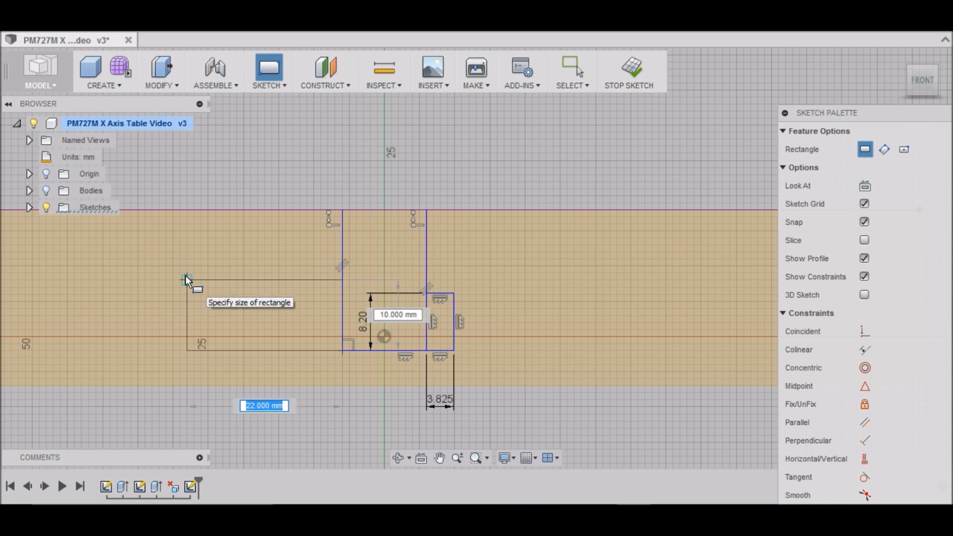
text(3.825)
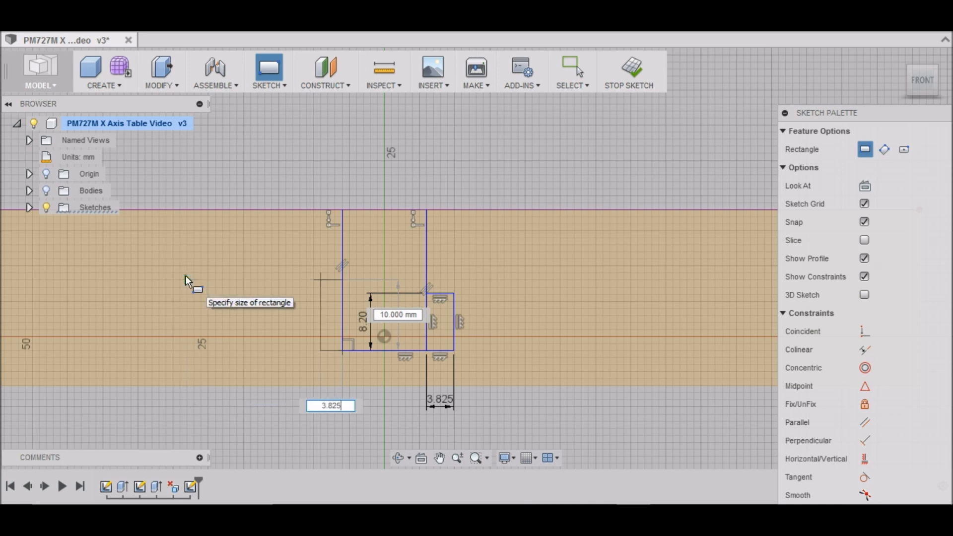
key(Tab)
text(8.2)
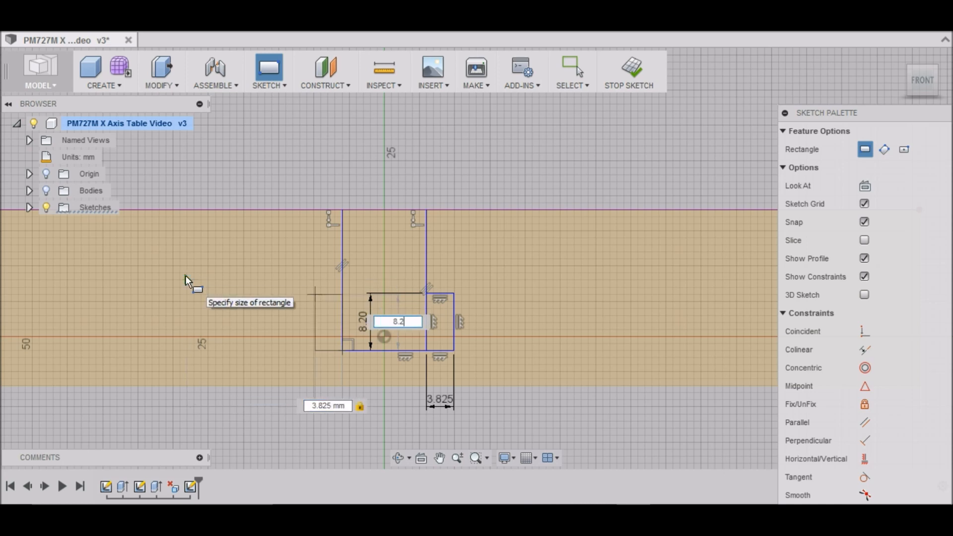
key(Tab)
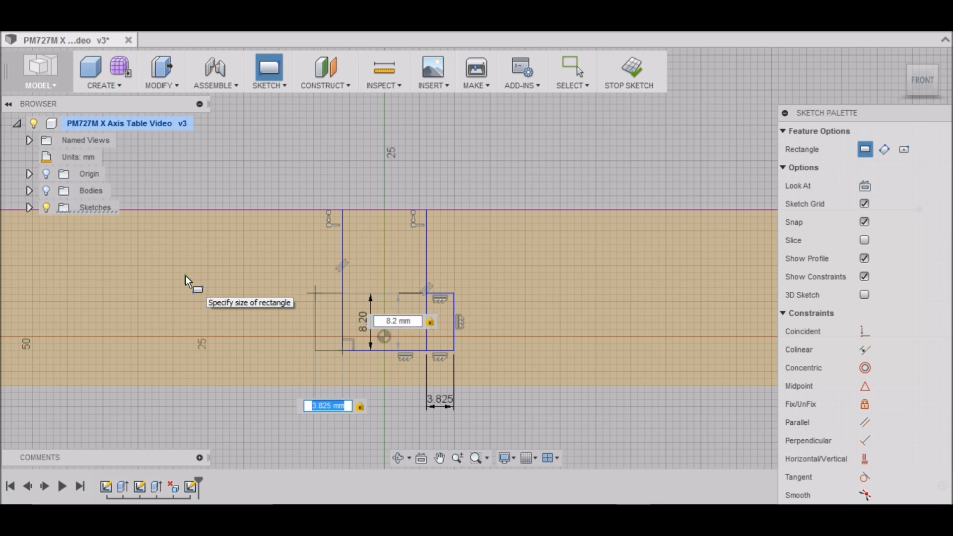
key(Return)
key(Escape)
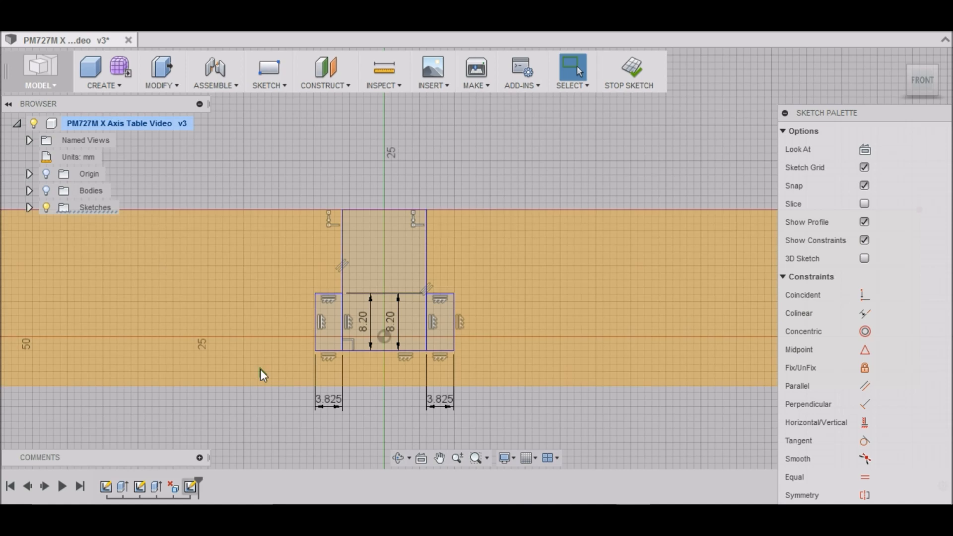
- Trim away the two vertical lines separating the slot from the side rectangles to leave one T-shaped outline
scroll(261, 362, up, 2)
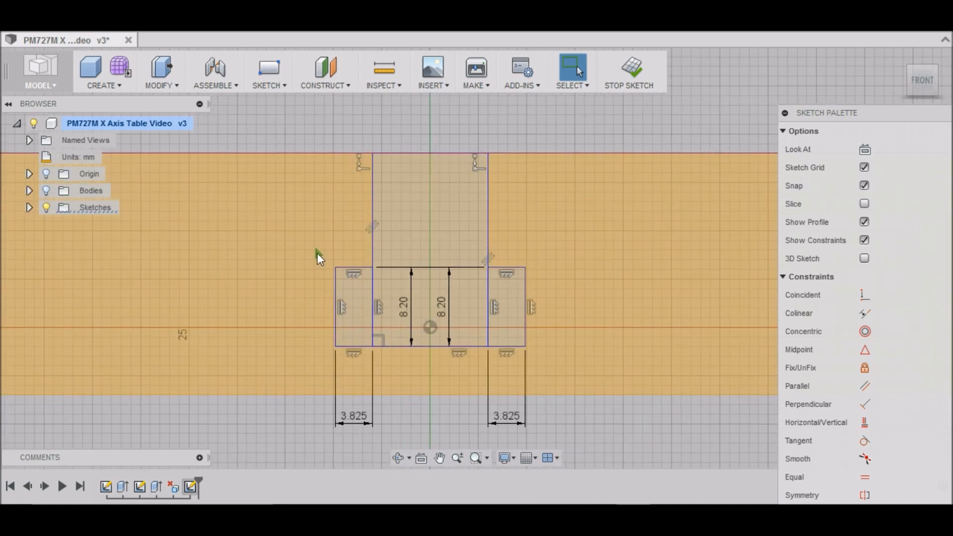
key(t)
click(373, 299)
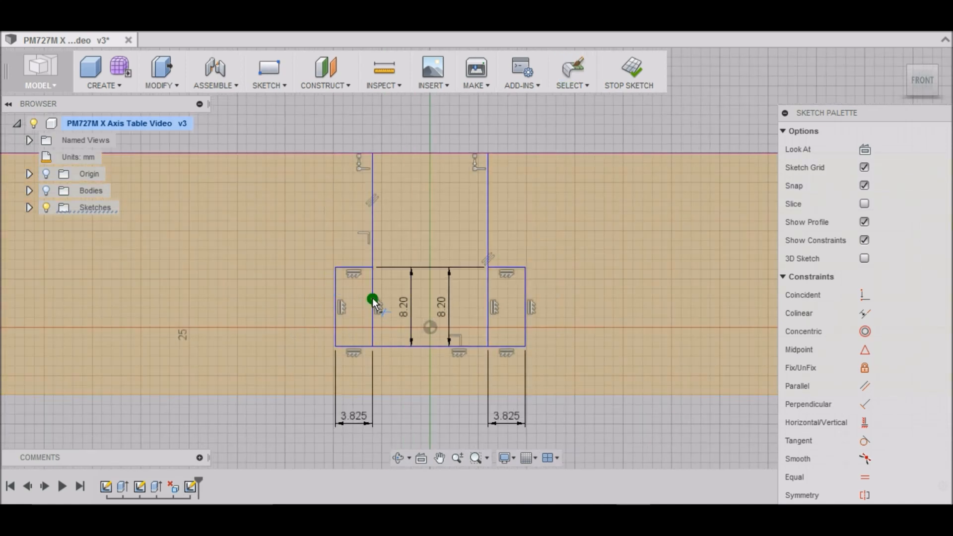
click(489, 301)
click(373, 301)
click(488, 305)
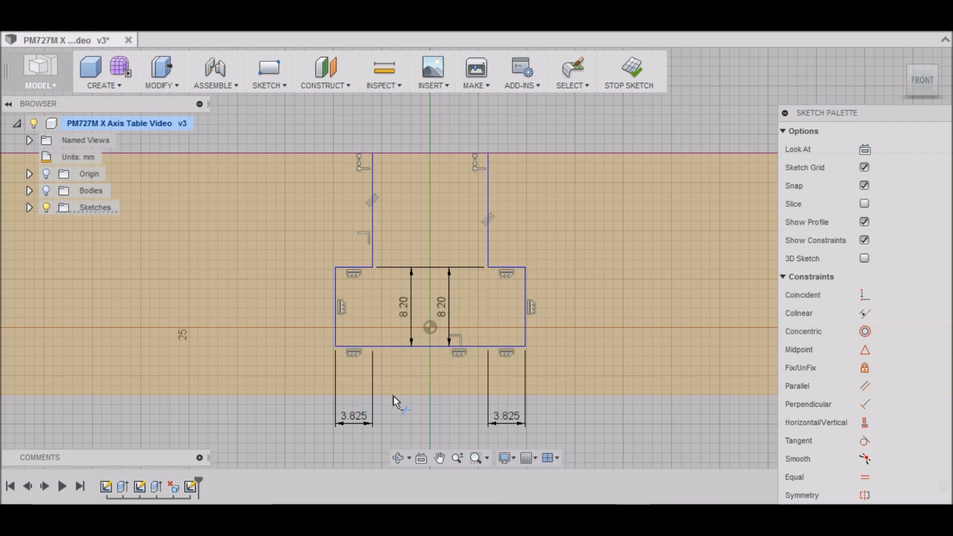
key(Escape)
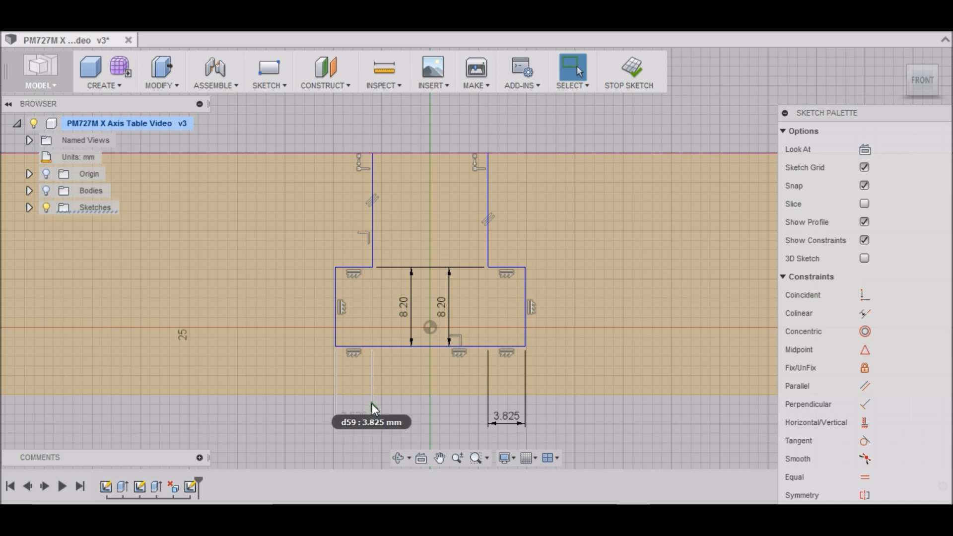
- Delete both 3.825 mm width dimensions and both 8.20 mm height dimensions from the T-slot sketch
click(374, 408)
key(Delete)
double_click(489, 400)
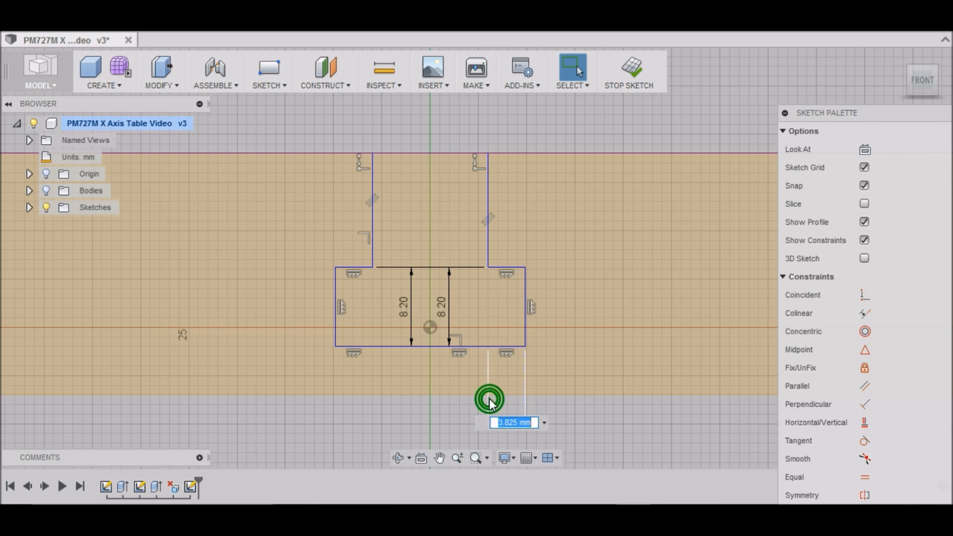
key(BackSpace)
key(Escape)
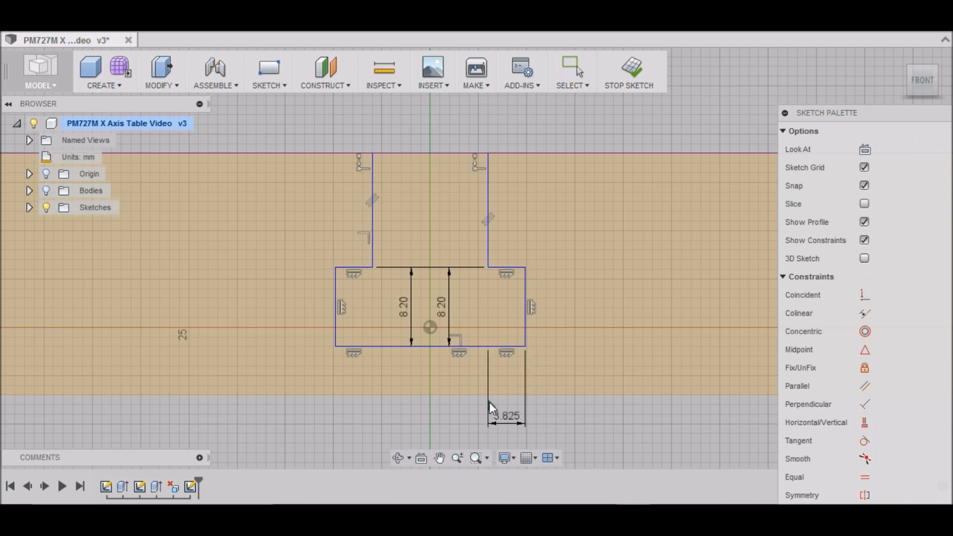
click(522, 380)
key(Delete)
click(448, 299)
key(Delete)
click(411, 310)
key(Delete)
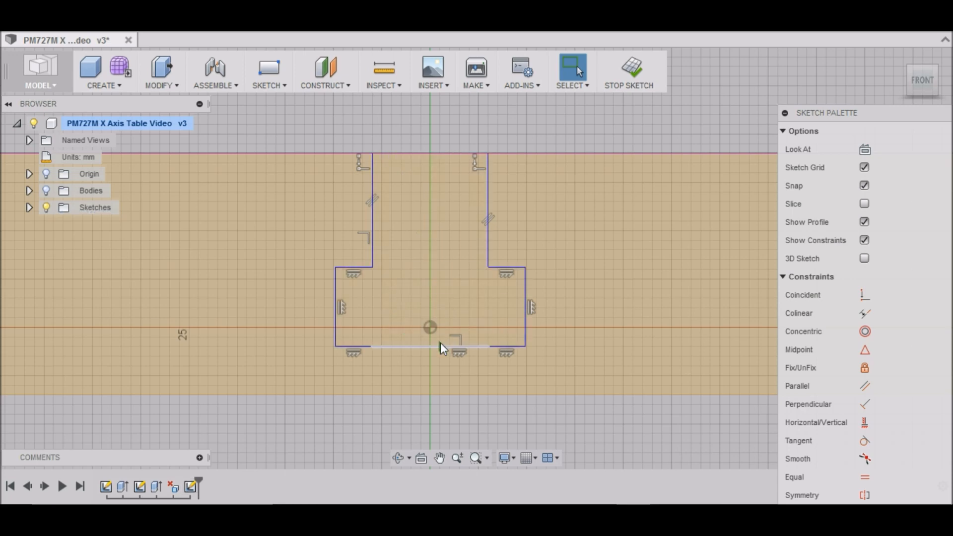
- Start a rectangular sketch pattern with all the lines of the T-slot outline as its objects
scroll(445, 323, down, 4)
scroll(402, 314, down, 1)
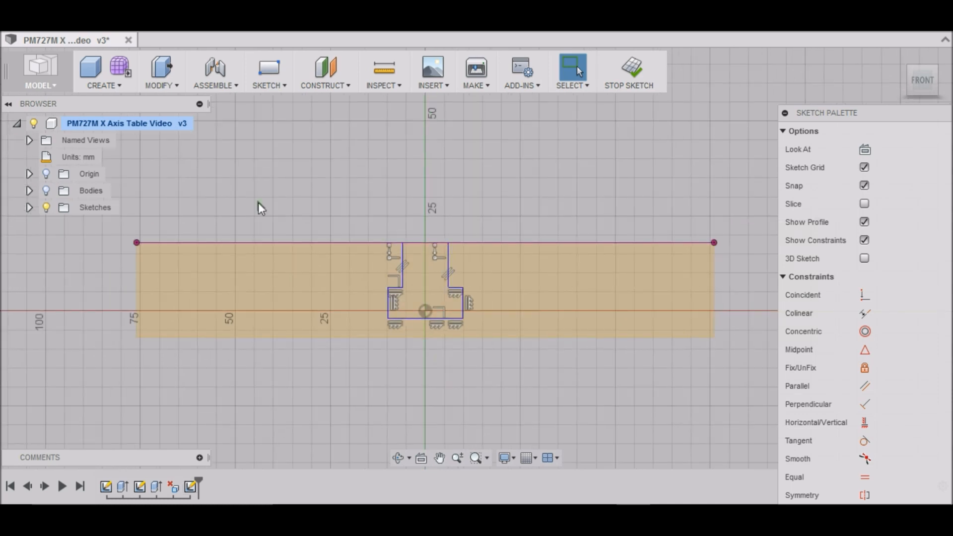
click(276, 88)
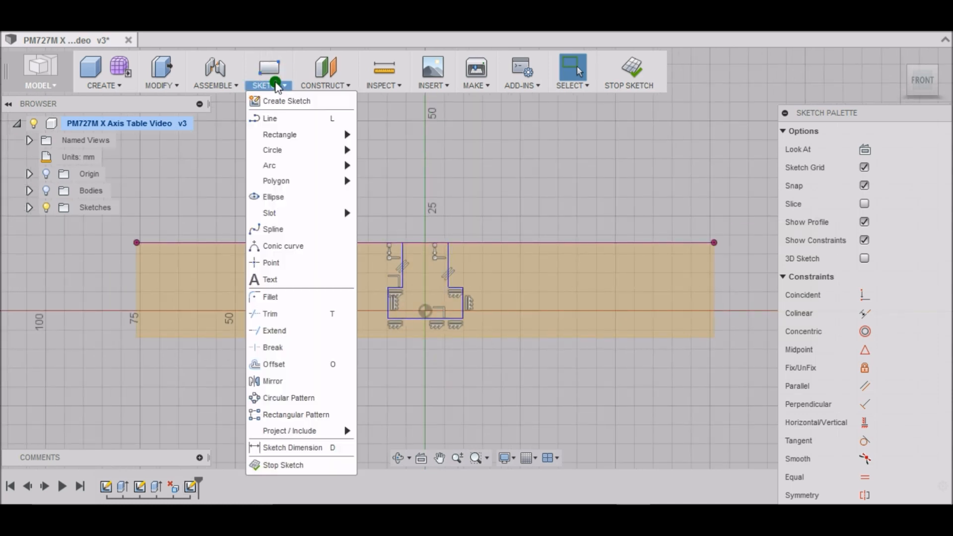
click(265, 415)
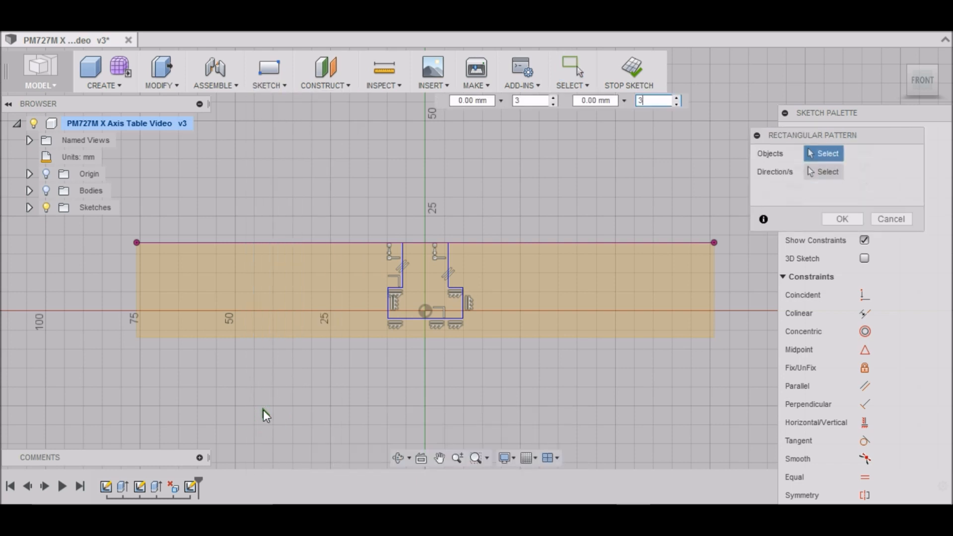
click(820, 158)
scroll(487, 310, up, 4)
click(330, 230)
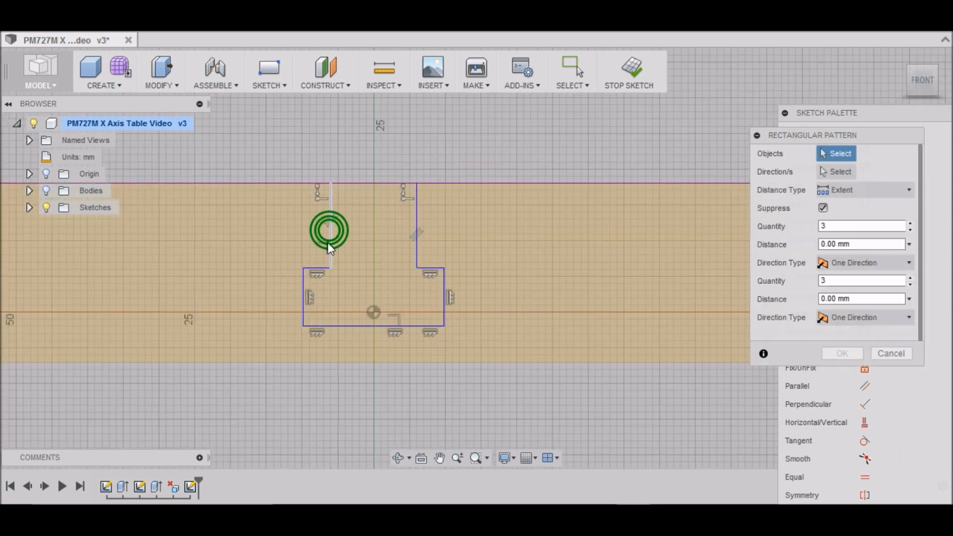
click(320, 267)
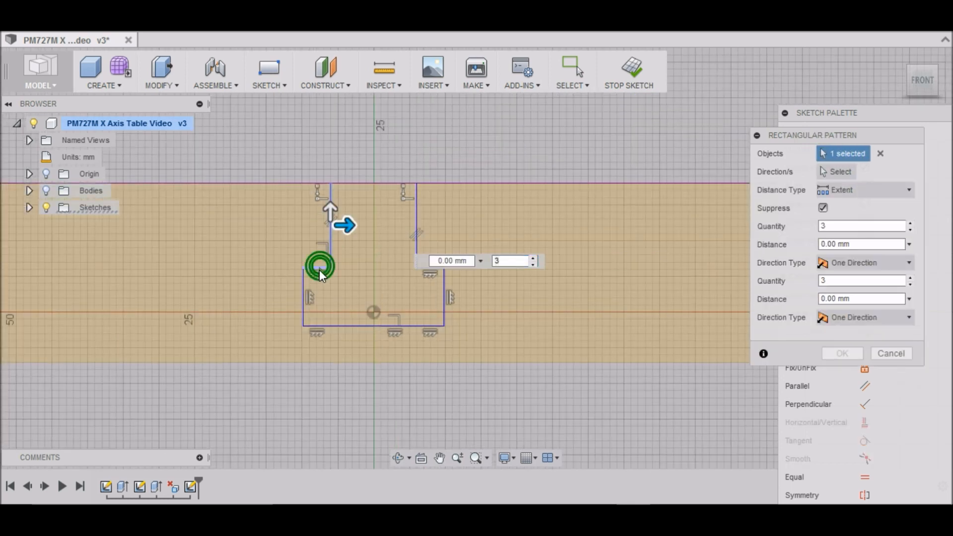
click(304, 292)
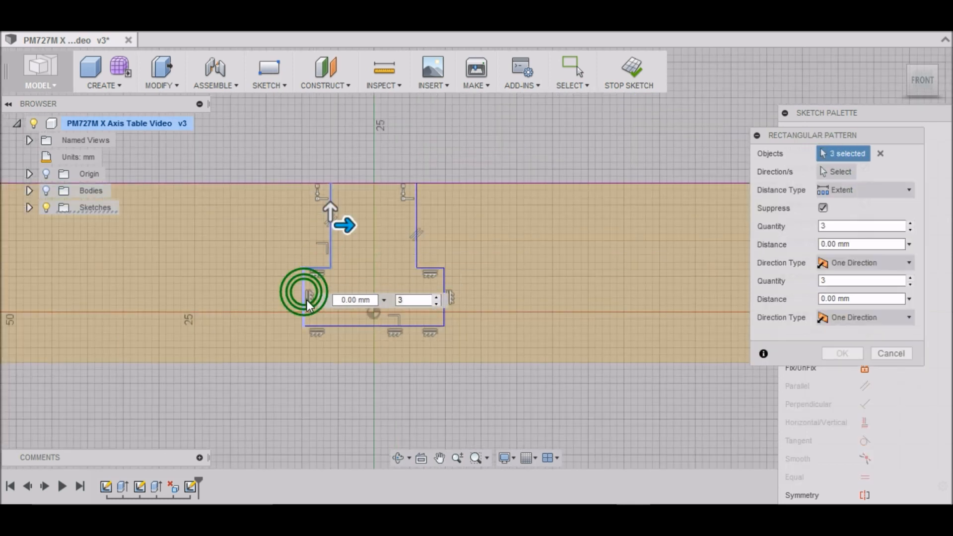
click(317, 326)
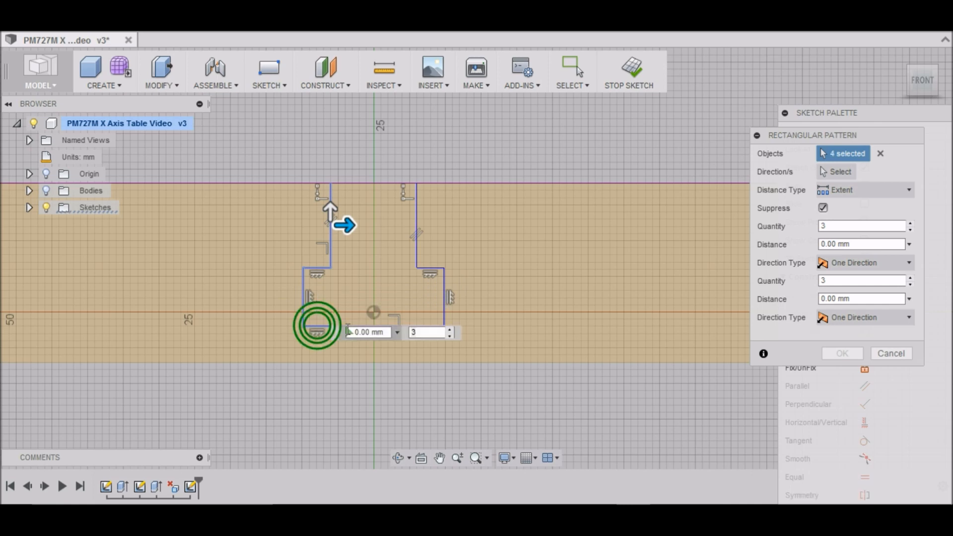
click(445, 312)
click(430, 326)
click(394, 325)
click(430, 269)
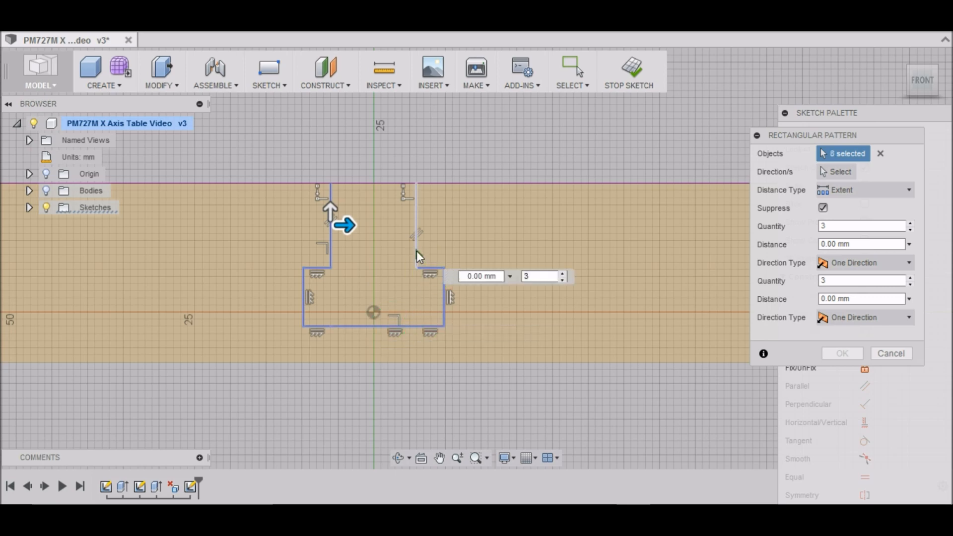
click(417, 251)
- Set the pattern's horizontal quantity to 2 and its direction type to Symmetric
key(Tab)
key(Tab)
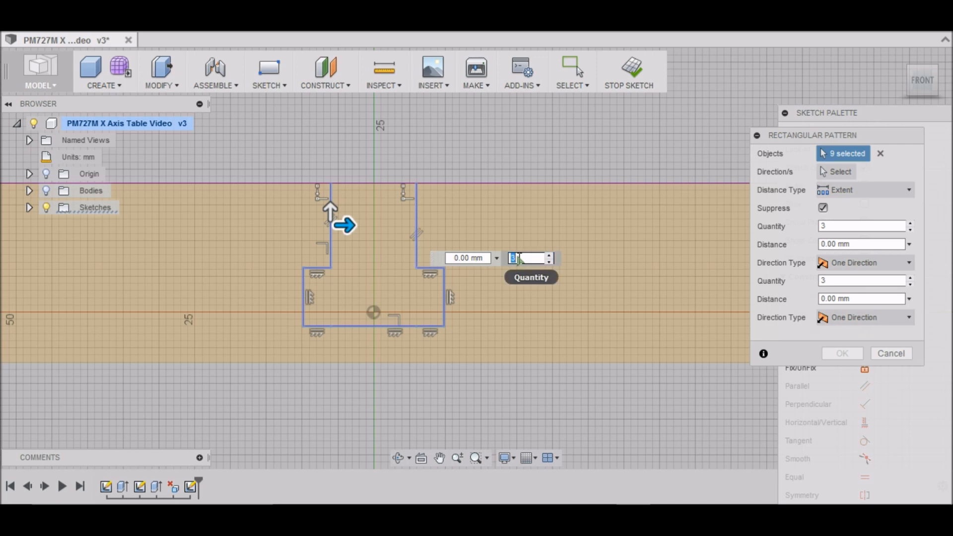
click(516, 258)
click(516, 258)
double_click(516, 258)
text(2)
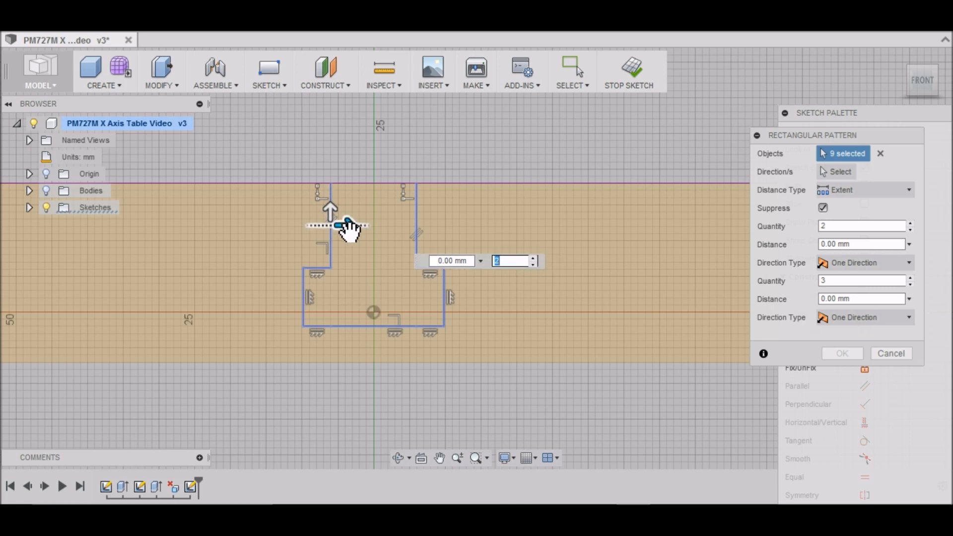
click(911, 264)
click(885, 300)
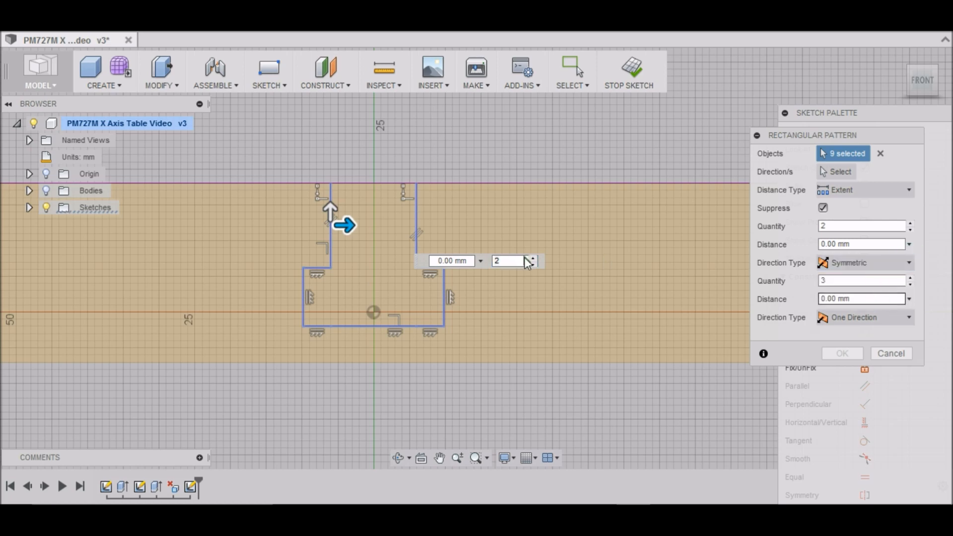
key(Tab)
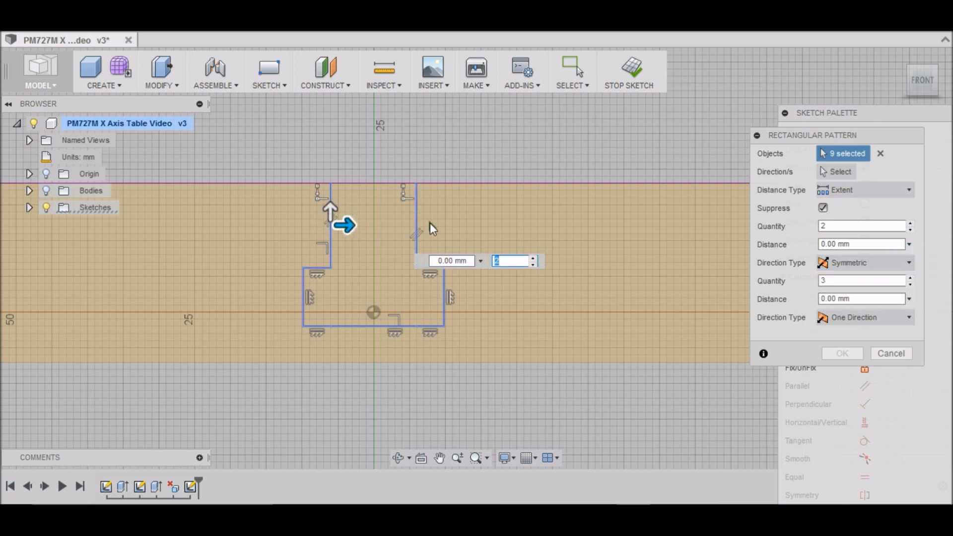
- Set the pattern's horizontal distance to 57 mm and its quantity to 3, and create the T-slot copies
click(837, 244)
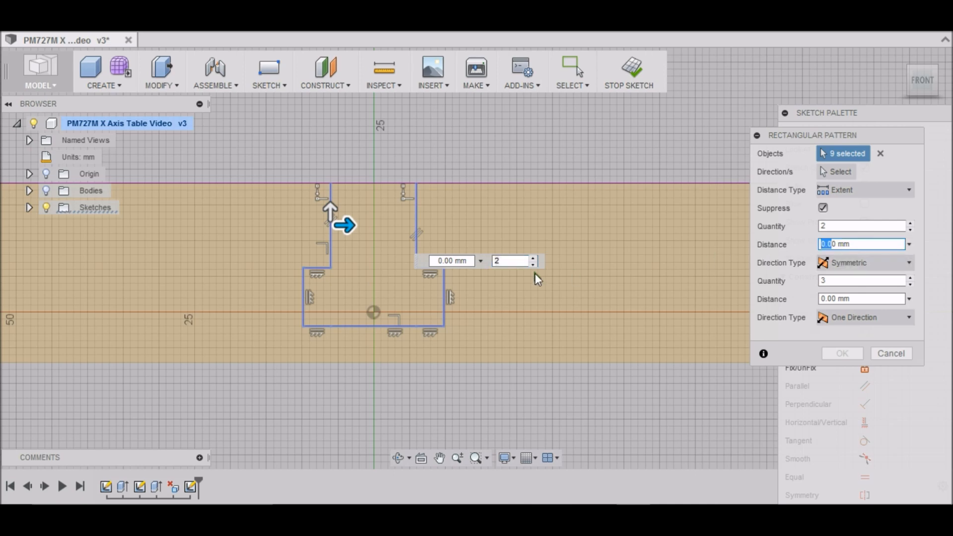
click(452, 260)
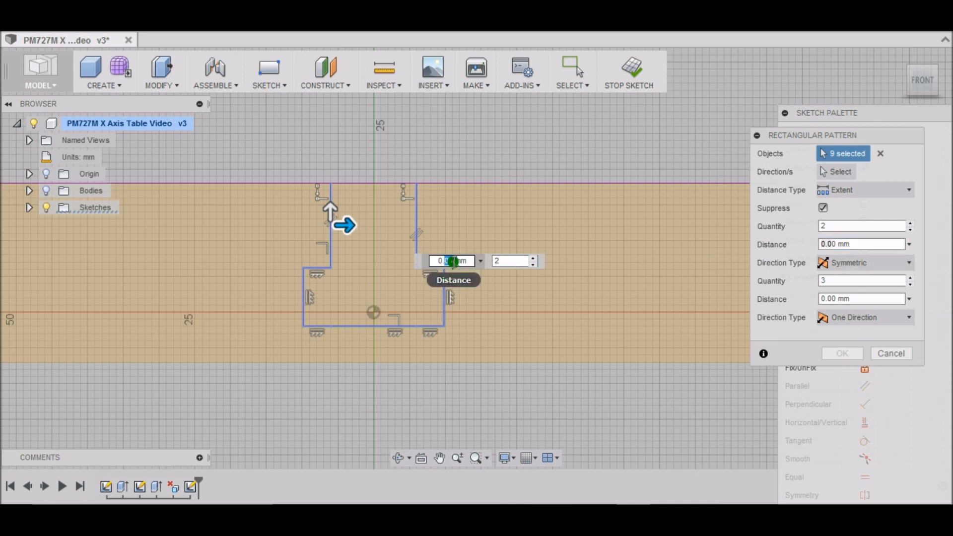
text(5)
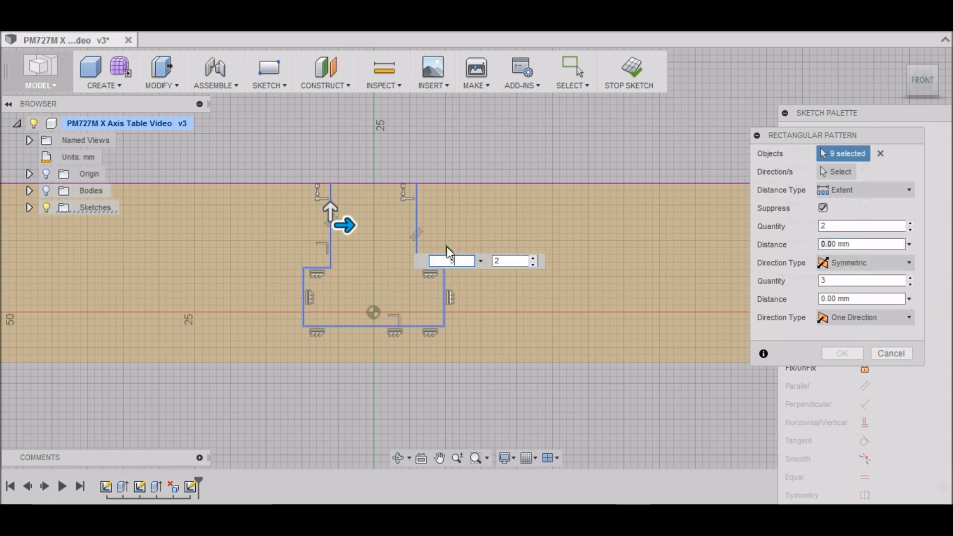
text(7)
scroll(391, 324, down, 3)
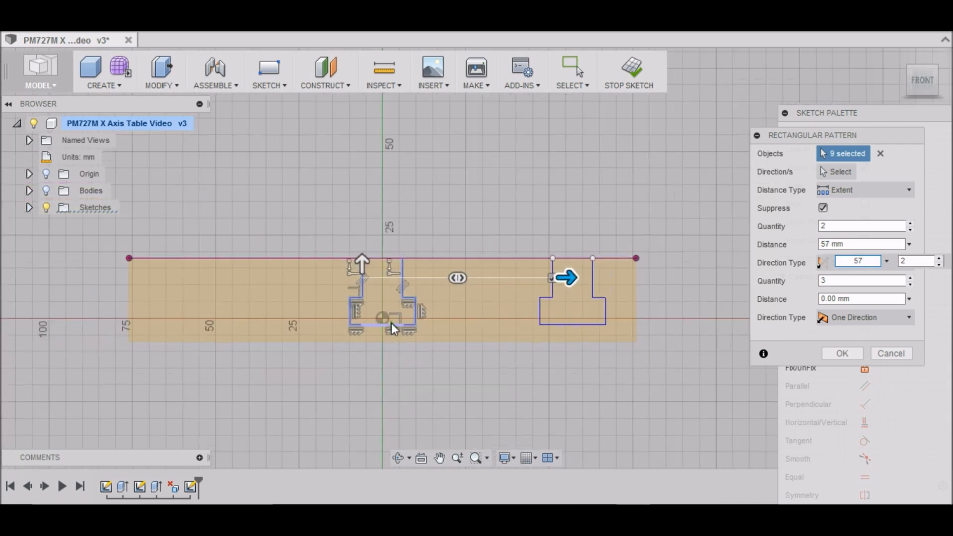
scroll(391, 324, up, 2)
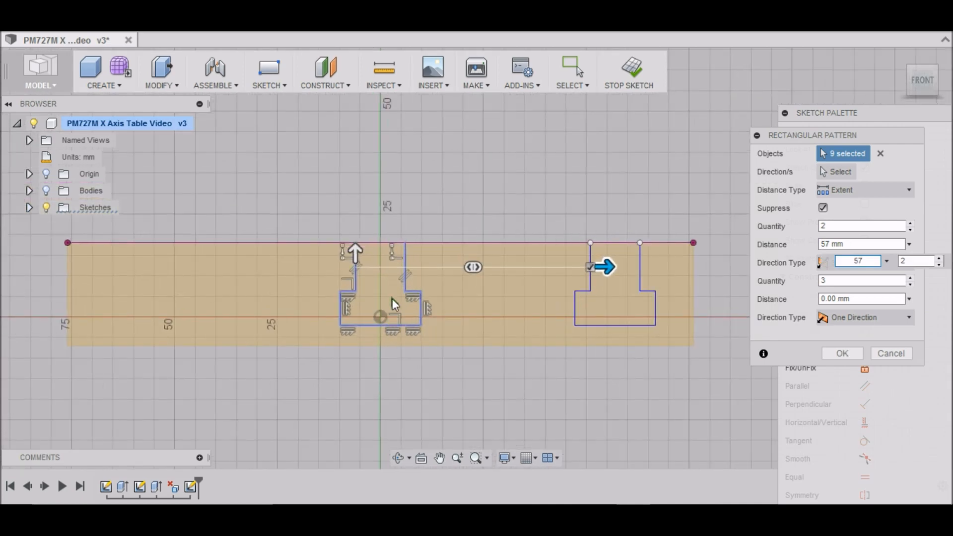
click(822, 227)
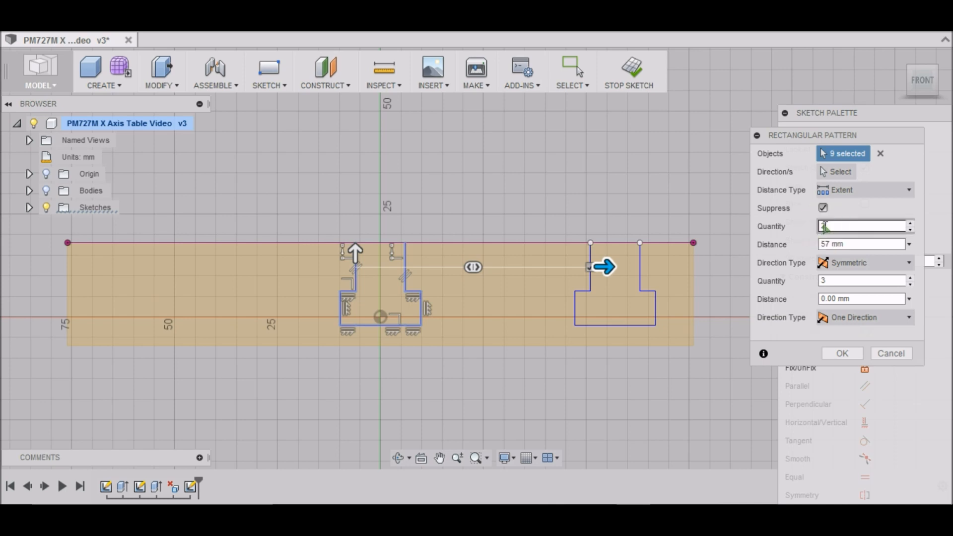
click(832, 244)
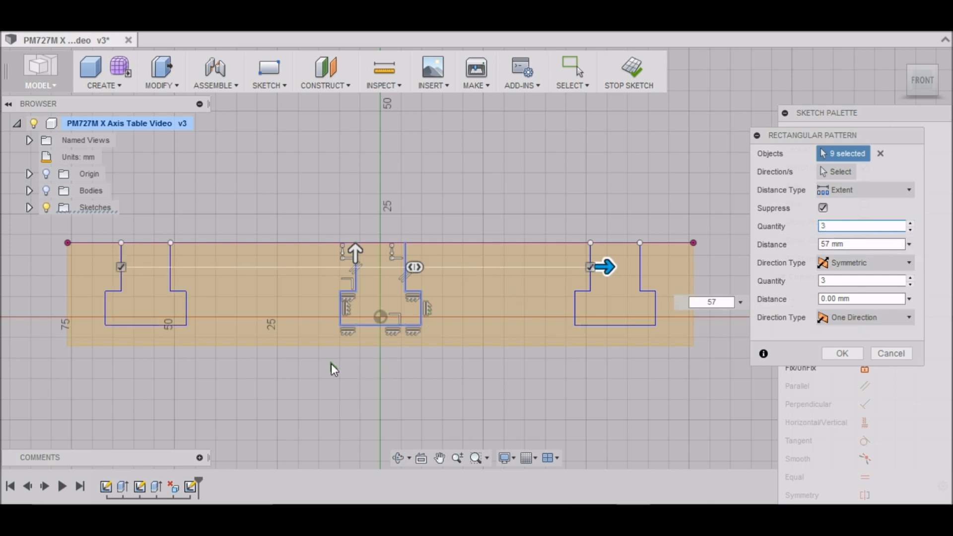
click(843, 354)
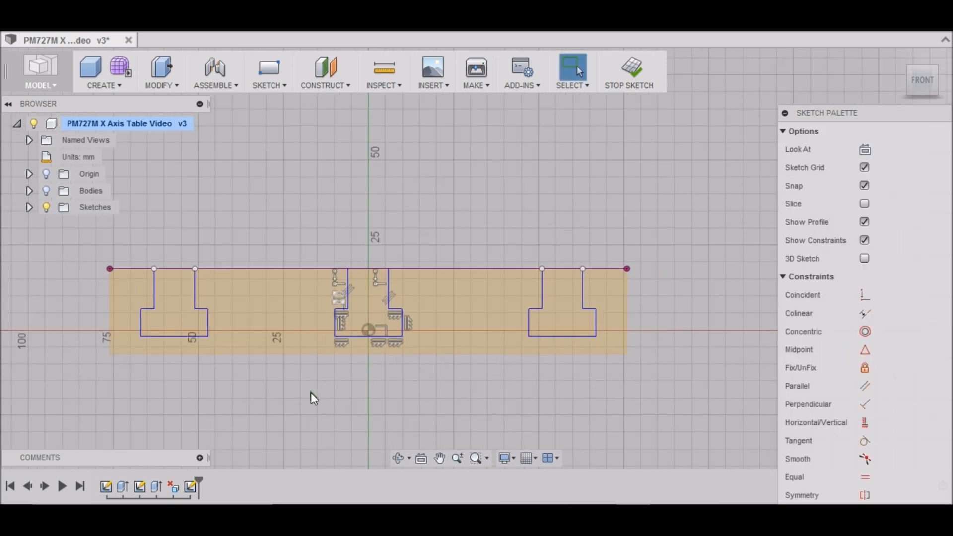
- Finish the T-slot sketch and turn the model to an isometric view
scroll(311, 394, down, 3)
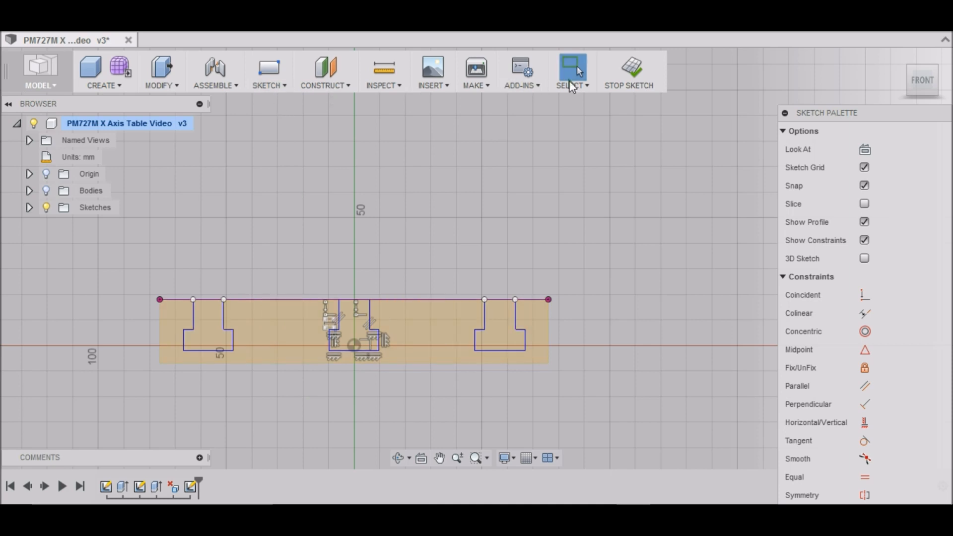
click(636, 67)
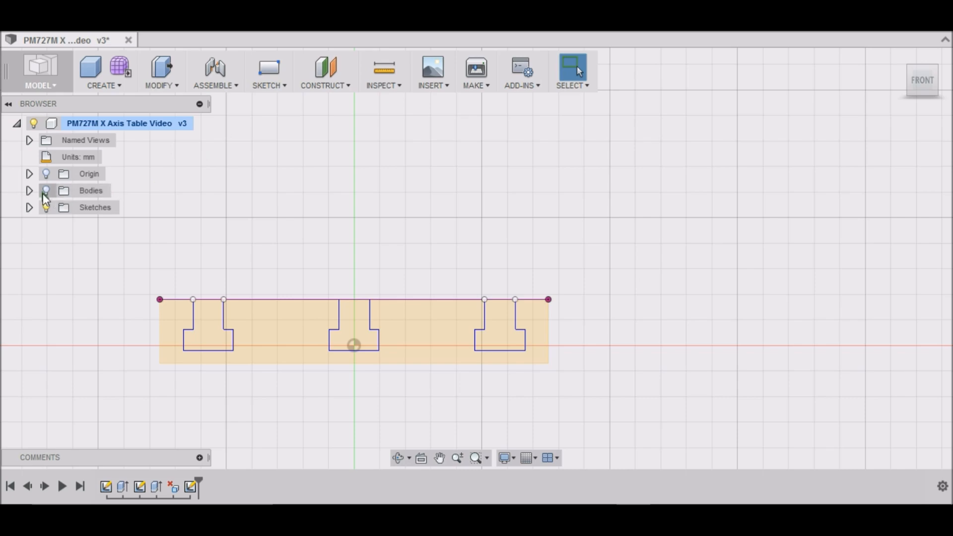
click(900, 59)
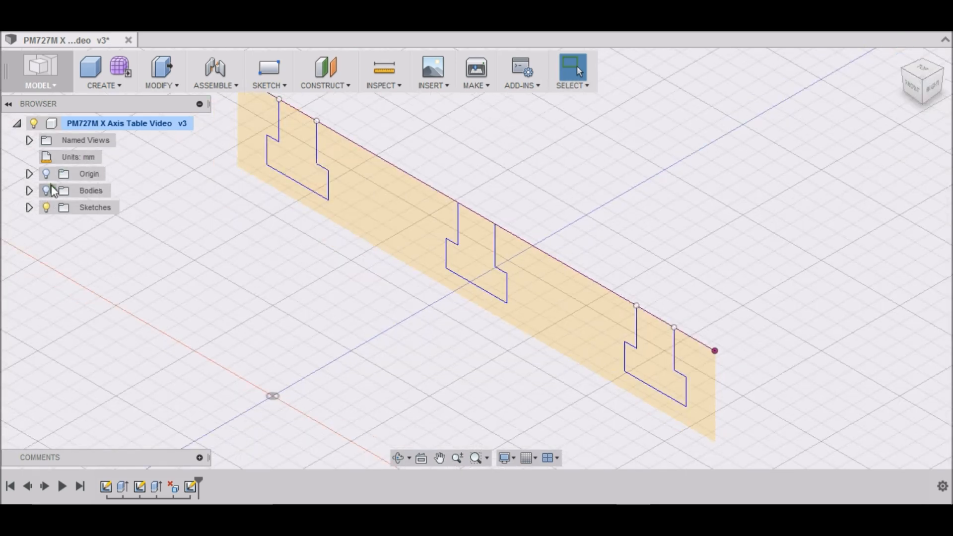
- Make the table body visible again and select the three T-slot profiles on the pocket's inner wall for a Press Pull extrusion
click(46, 191)
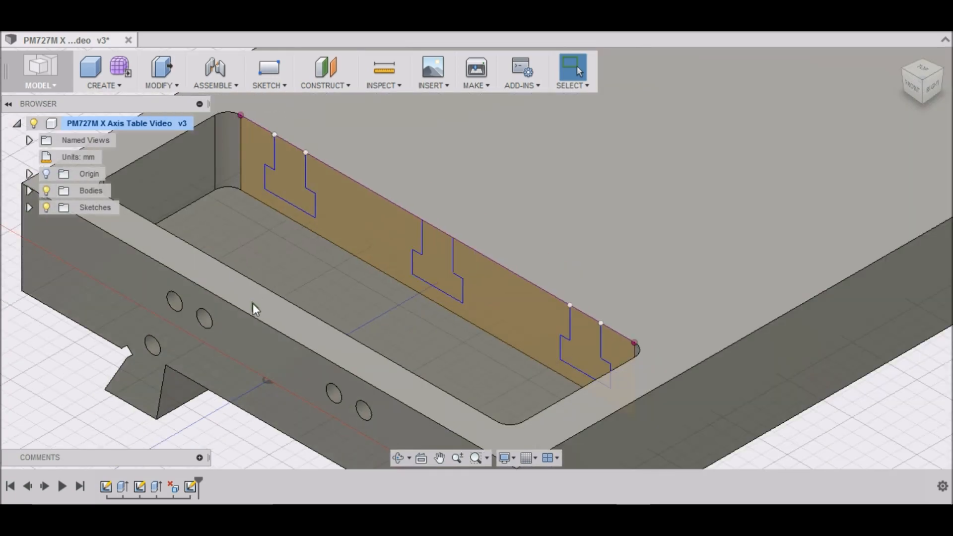
scroll(261, 319, down, 2)
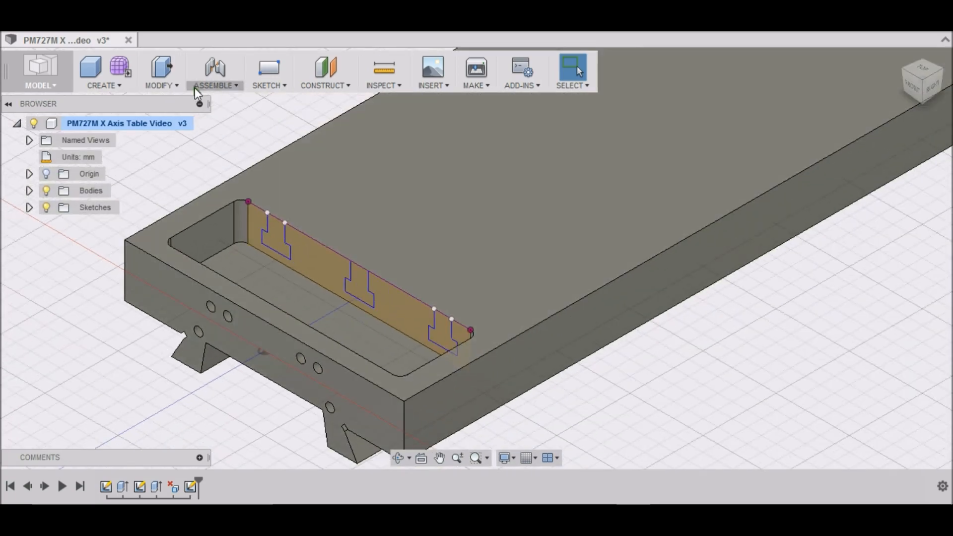
click(178, 88)
click(174, 100)
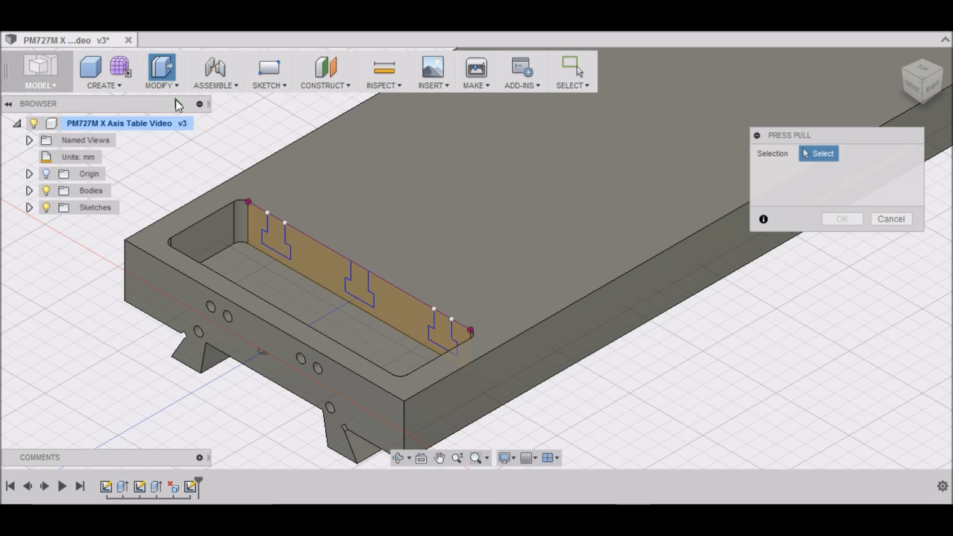
click(270, 235)
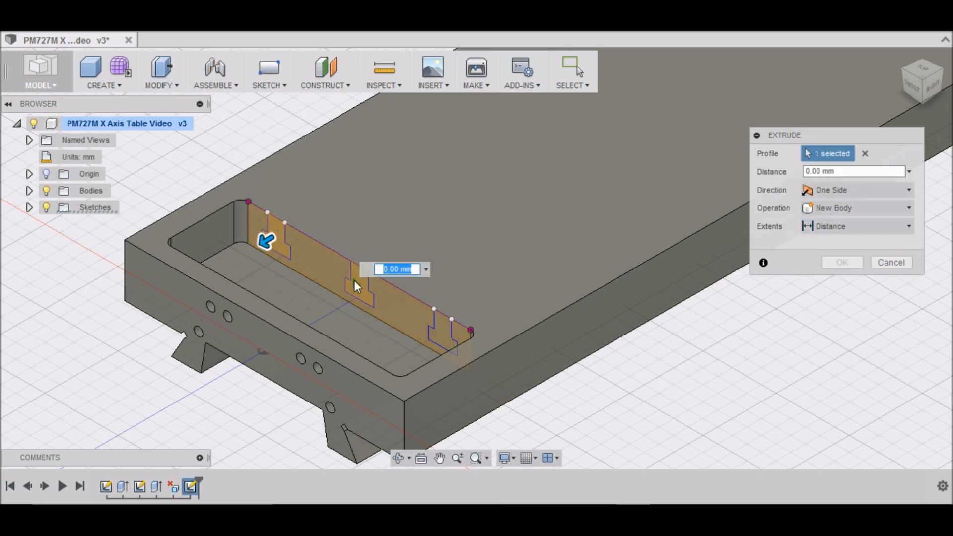
click(443, 337)
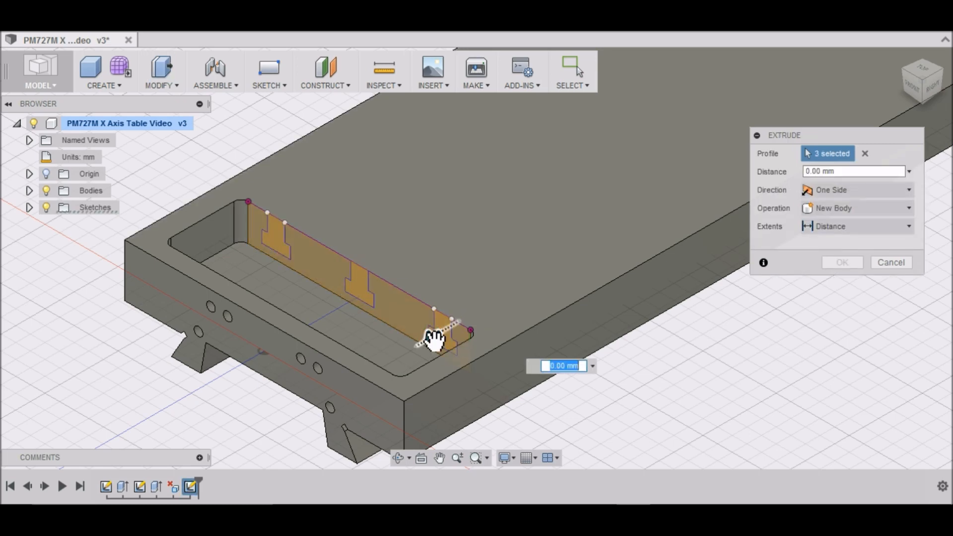
- Cut the three T-slot profiles along the table with a distance of -580 mm, reaching into the pocket at the far end
drag(432, 336, 897, 121)
scroll(897, 90, up, 2)
scroll(892, 110, down, 1)
scroll(512, 389, down, 5)
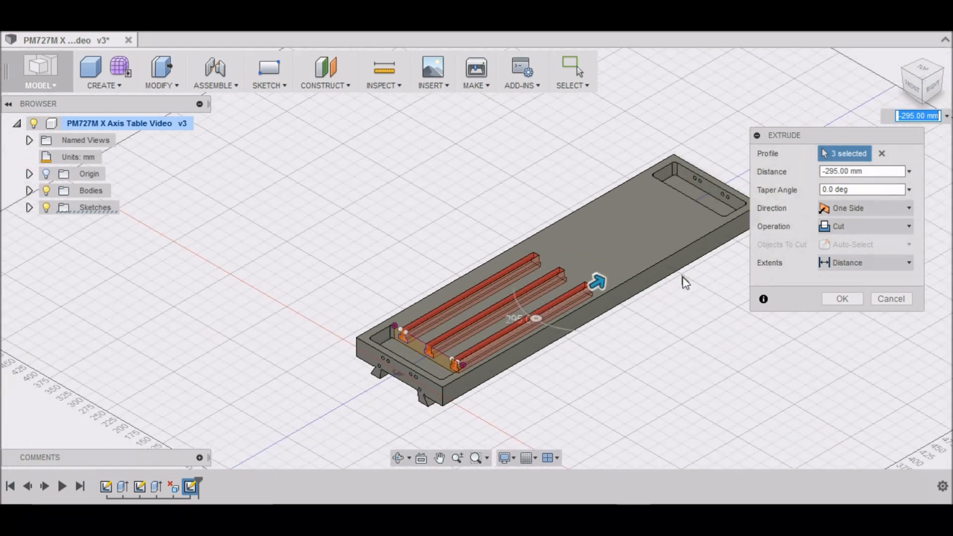
scroll(679, 279, up, 2)
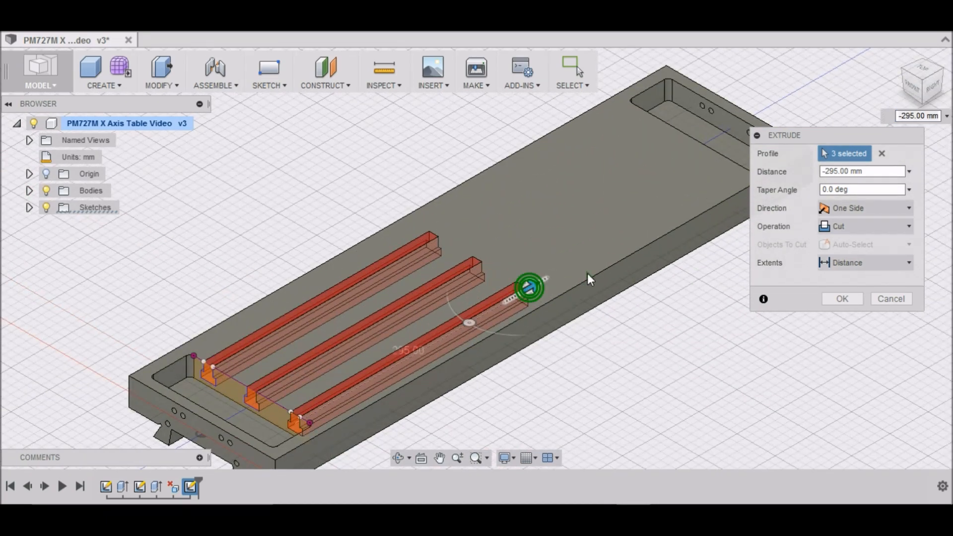
drag(532, 287, 745, 145)
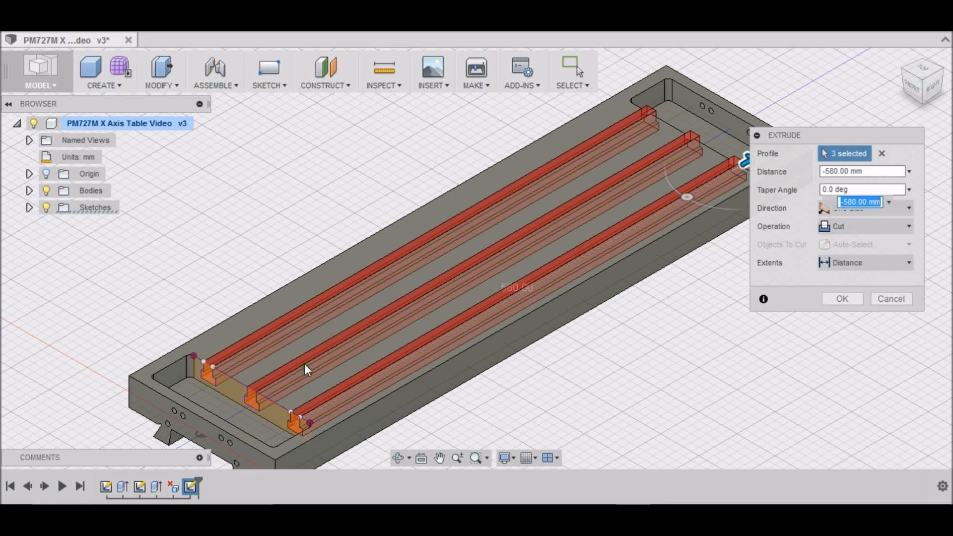
click(834, 300)
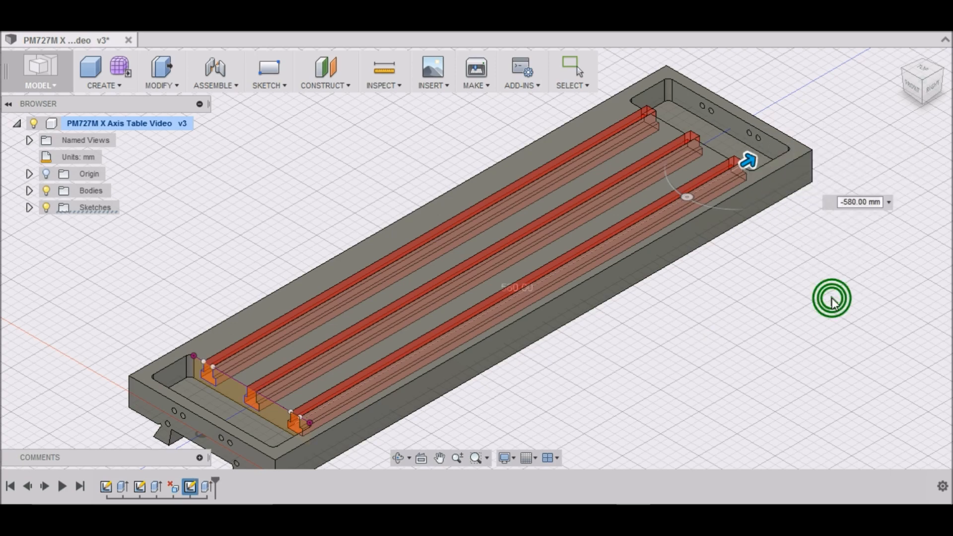
click(896, 64)
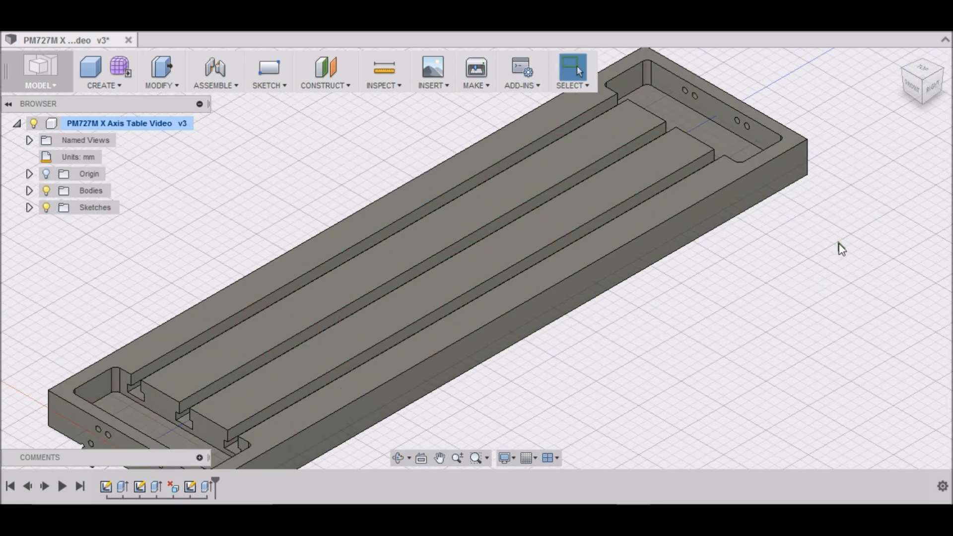
scroll(362, 335, up, 2)
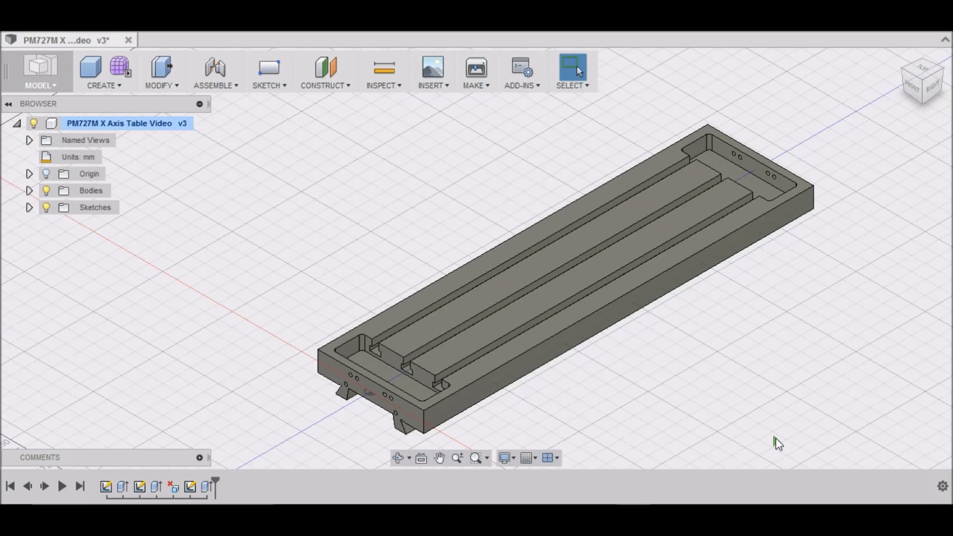
scroll(763, 425, down, 1)
click(900, 61)
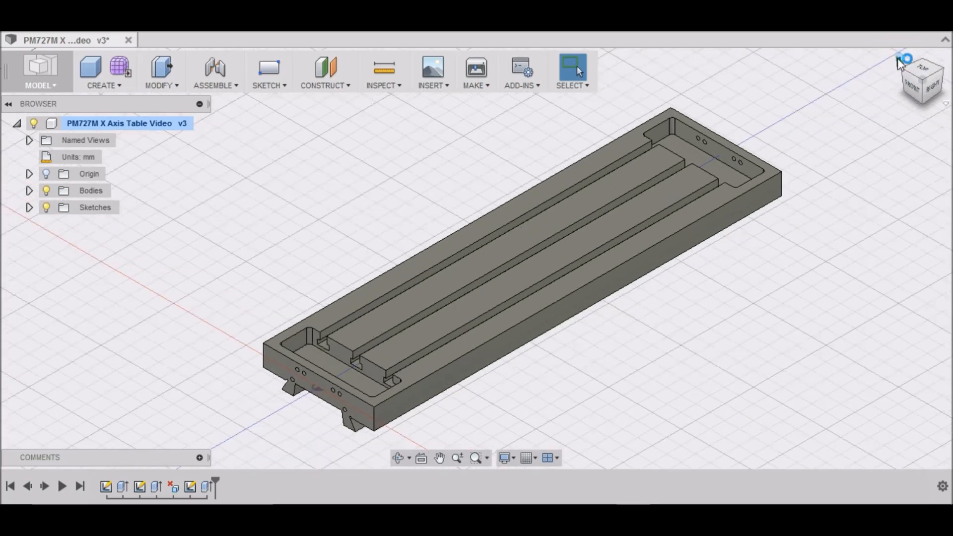